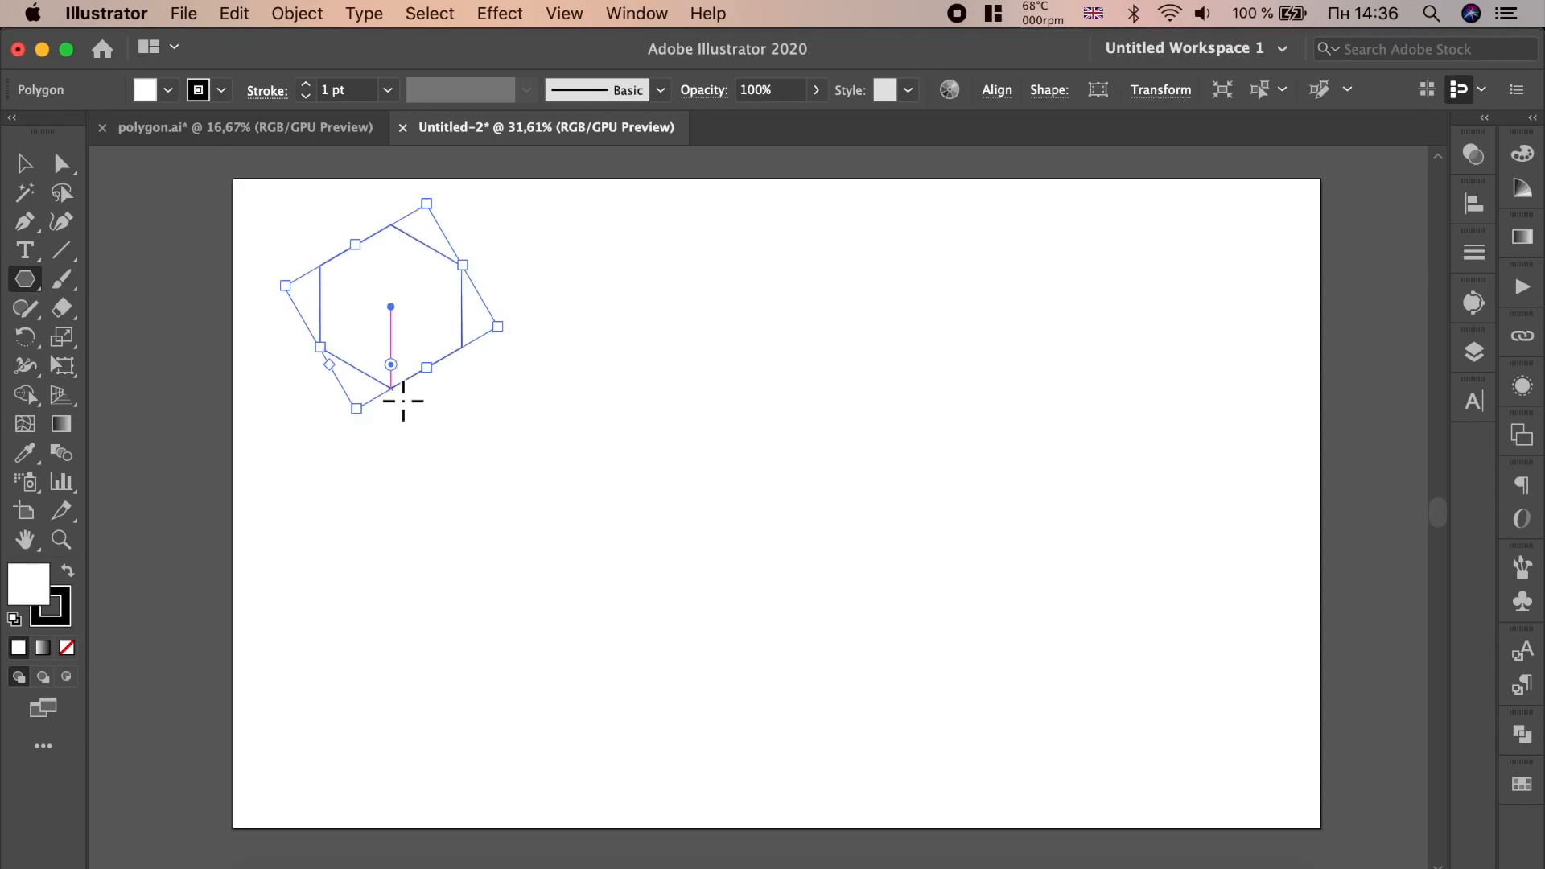
# - Draw three lines through the hexagon's center, joining each pair of opposite corners
pyautogui.click(61, 251)
pyautogui.moveTo(392, 225); pyautogui.dragTo(391, 388)
pyautogui.moveTo(462, 265); pyautogui.dragTo(320, 347)
pyautogui.moveTo(320, 266); pyautogui.dragTo(463, 348)
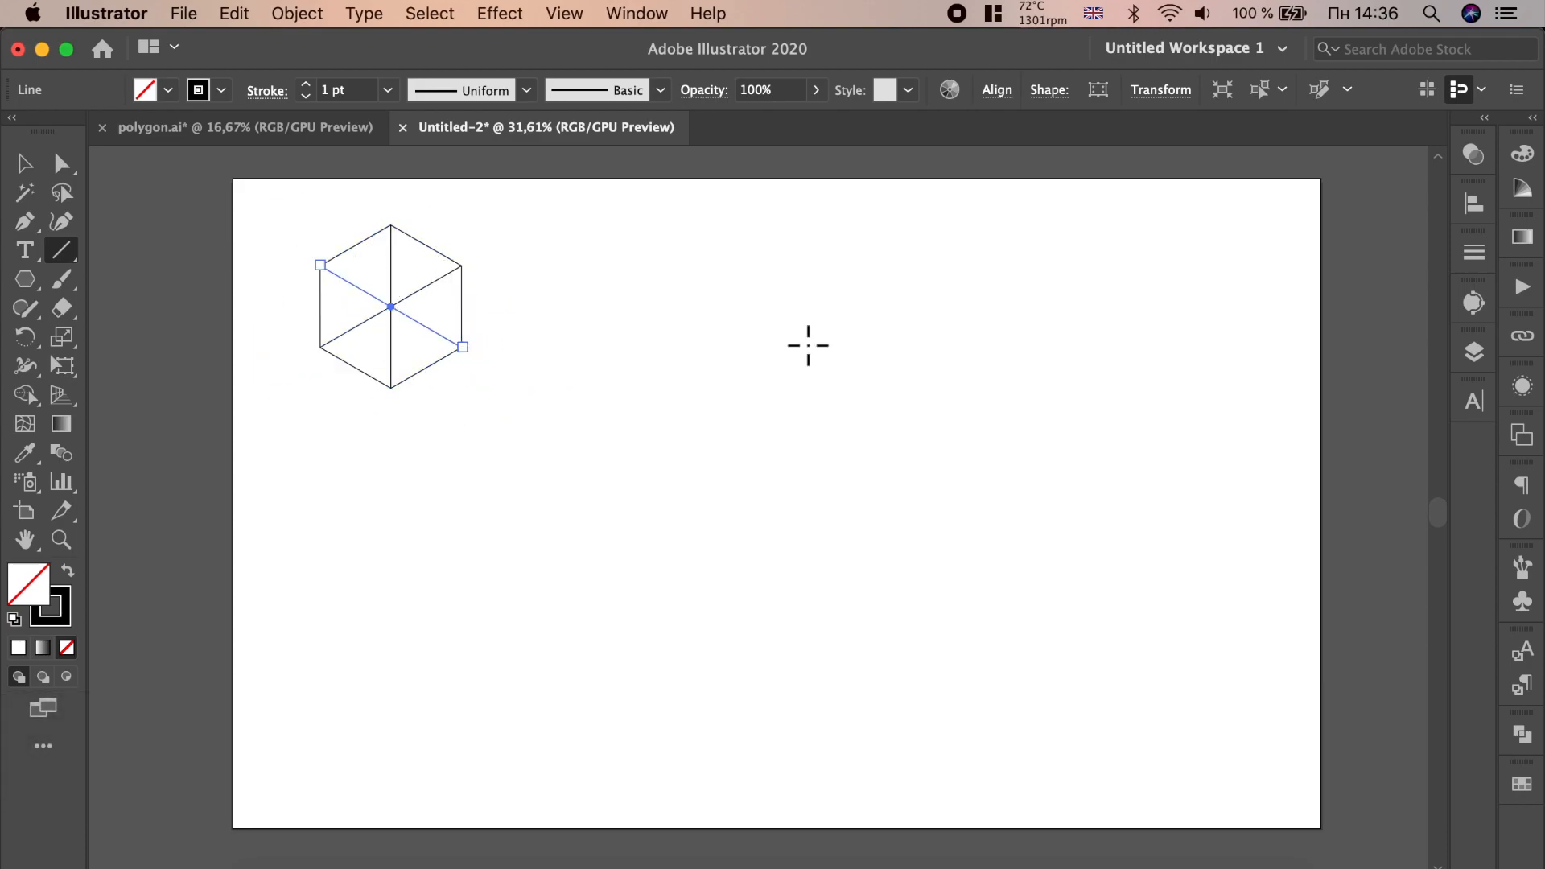
# - Select the hexagon with its lines, move it to the artboard's top-left corner, and group it
pyautogui.click(25, 165)
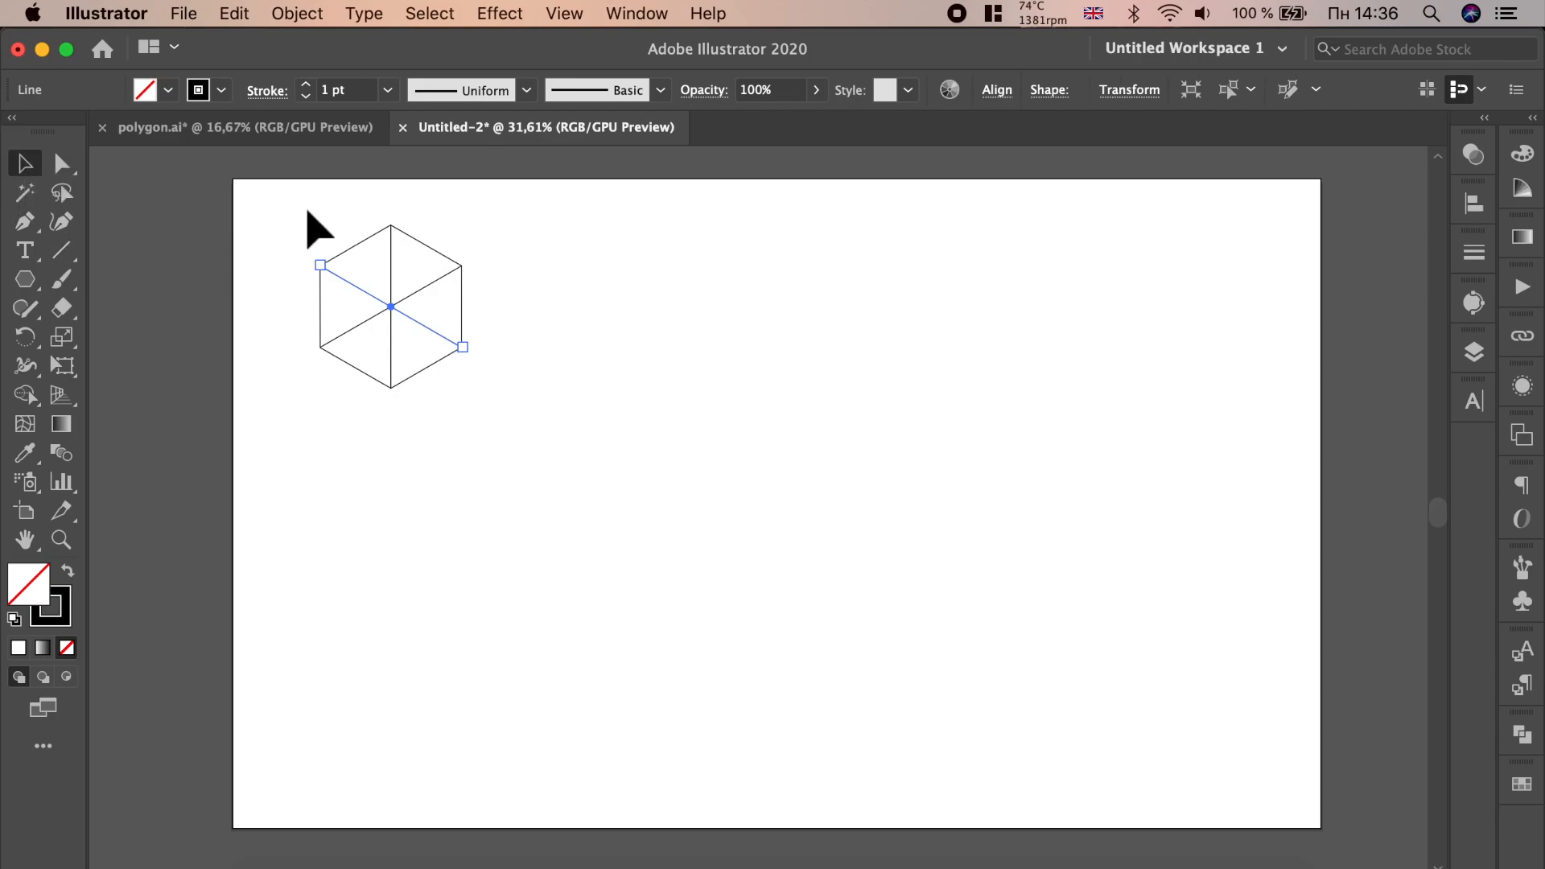
pyautogui.click(282, 205)
pyautogui.moveTo(282, 206); pyautogui.dragTo(555, 428)
pyautogui.moveTo(433, 334); pyautogui.dragTo(283, 259)
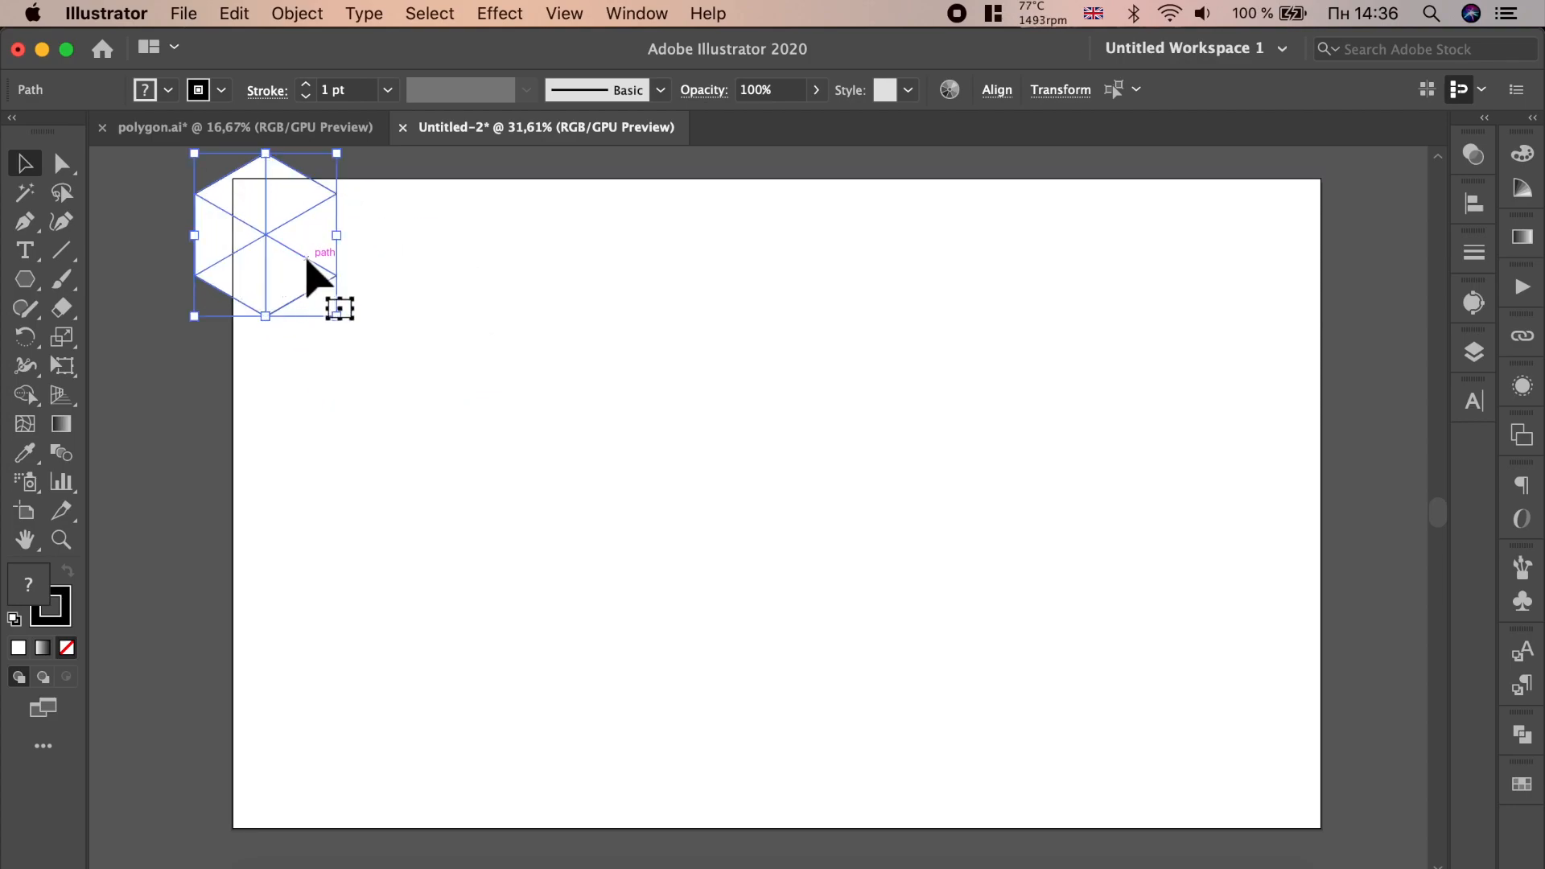
pyautogui.rightClick(307, 261)
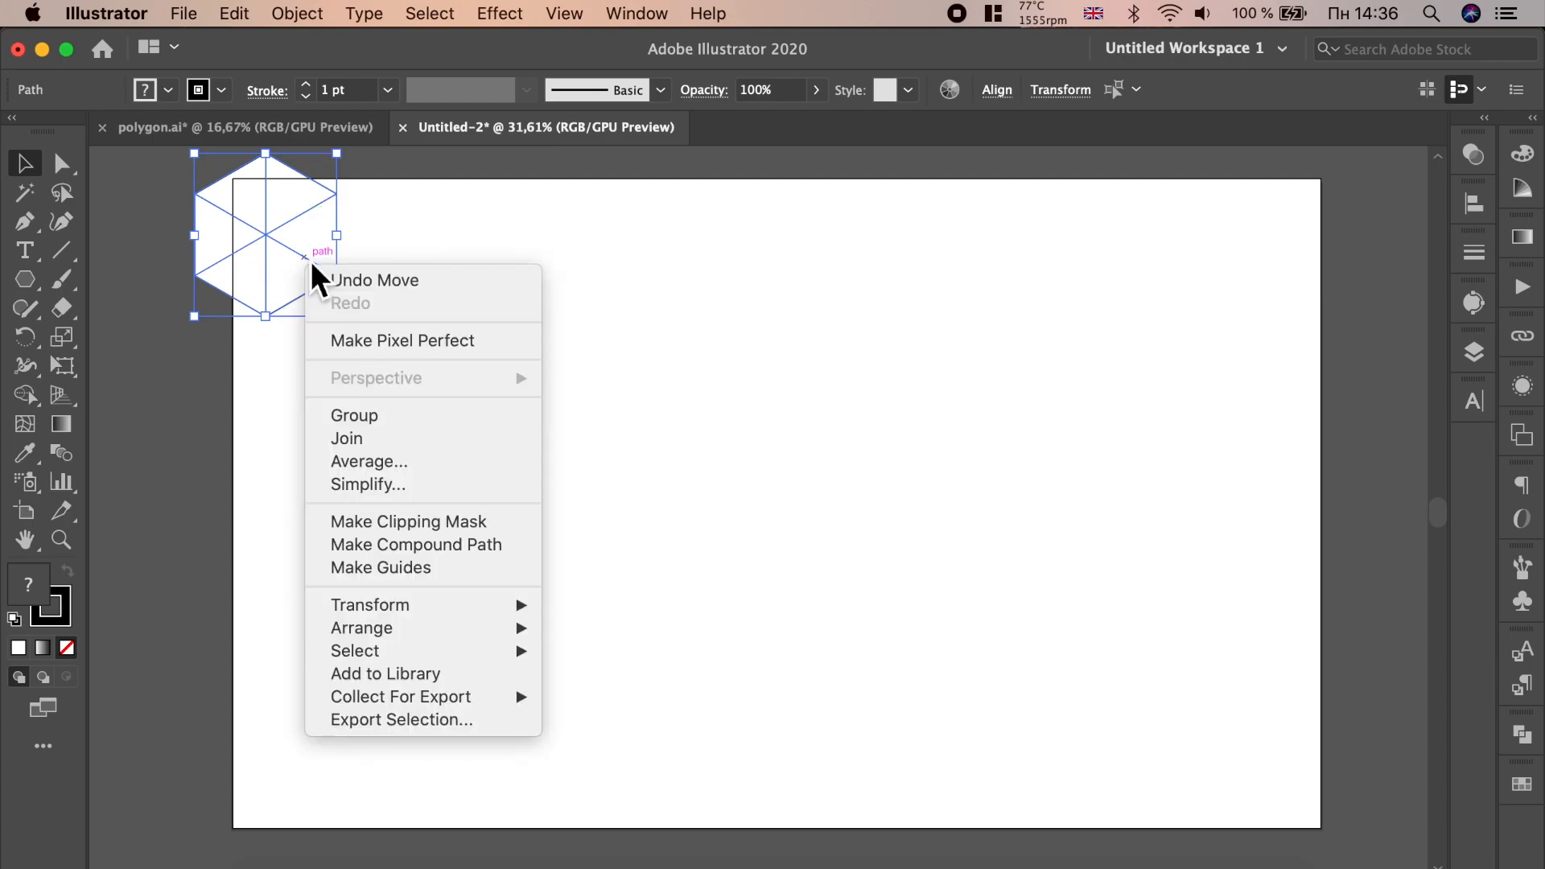
pyautogui.click(373, 410)
# - Duplicate the hexagon group to the right so the copy touches the original's edge
pyautogui.moveTo(299, 249); pyautogui.dragTo(439, 254)
pyautogui.scroll(2, 341, 198)
pyautogui.scroll(4, 342, 199)
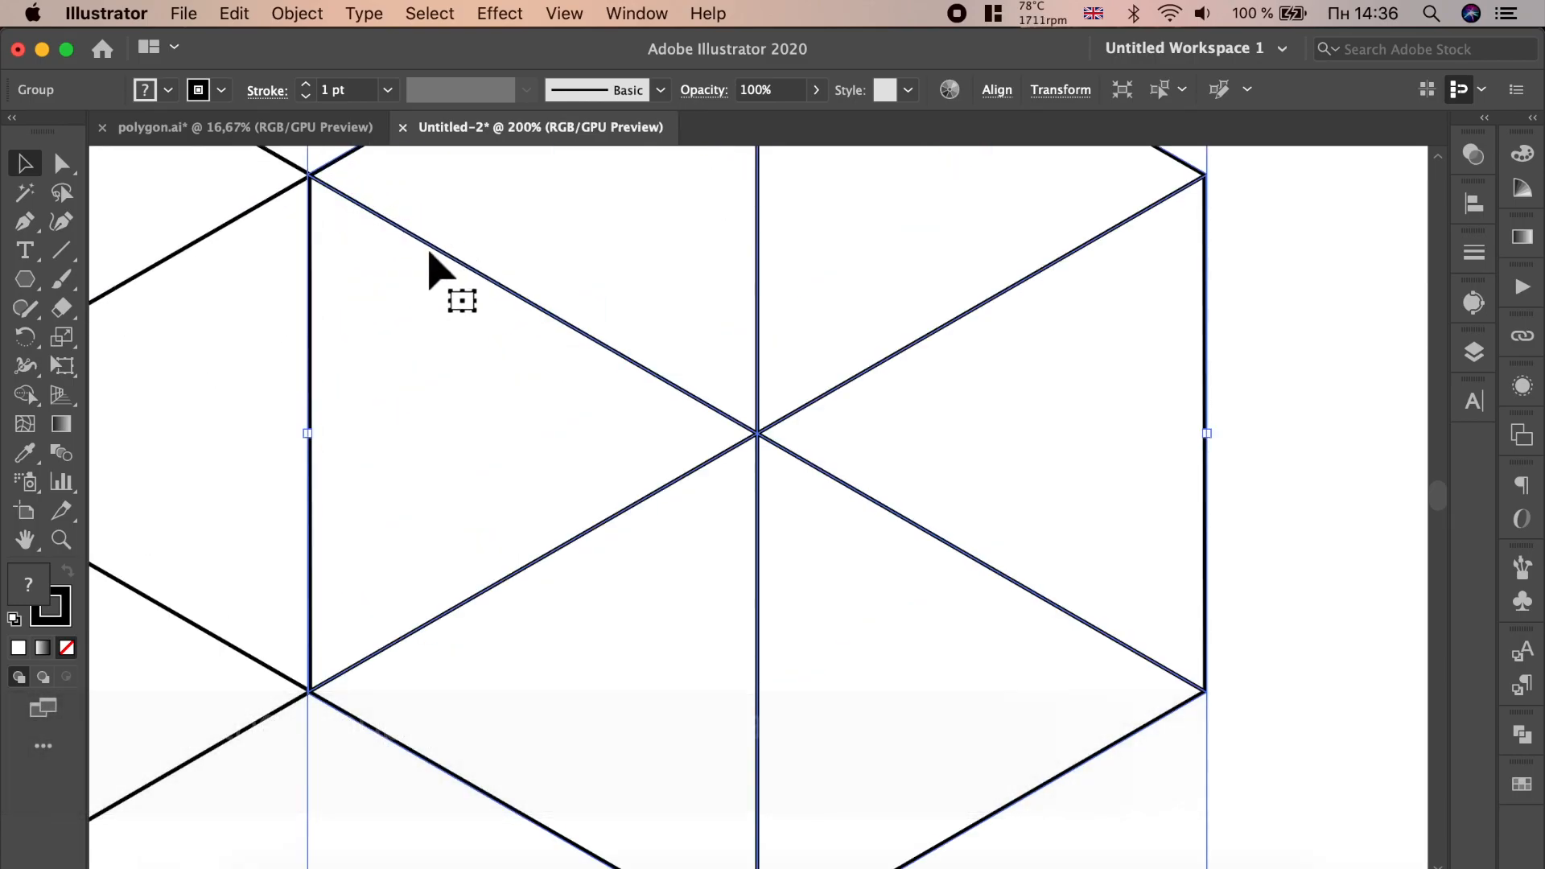
pyautogui.scroll(-3, 441, 269)
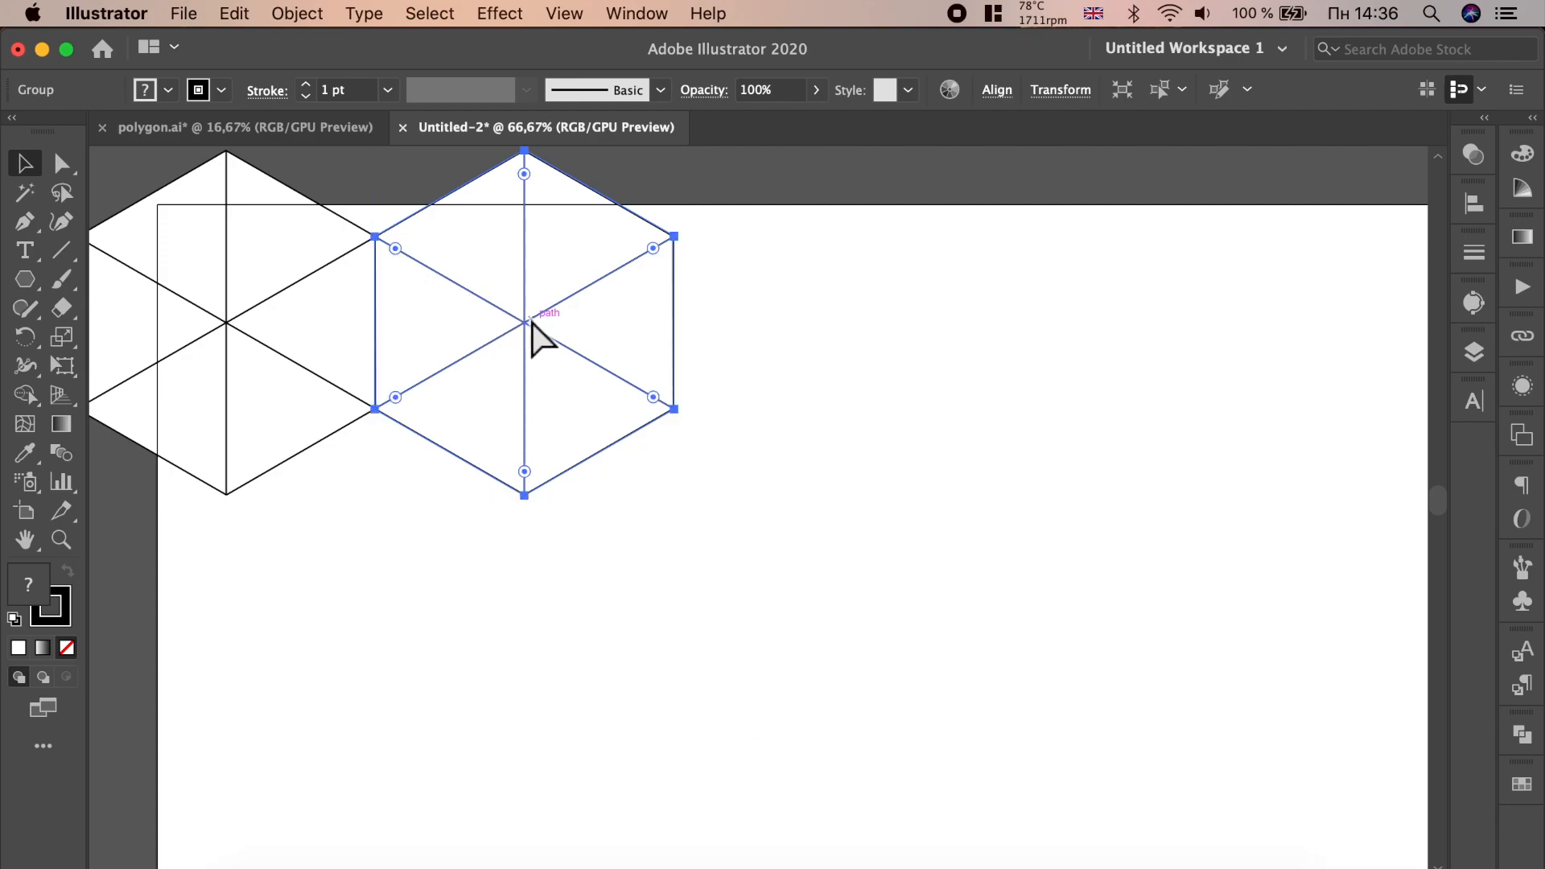
# - Repeat the duplication to build a row of eight hexagons across the top of the artboard
pyautogui.press('super+d')
pyautogui.scroll(-2, 355, 414)
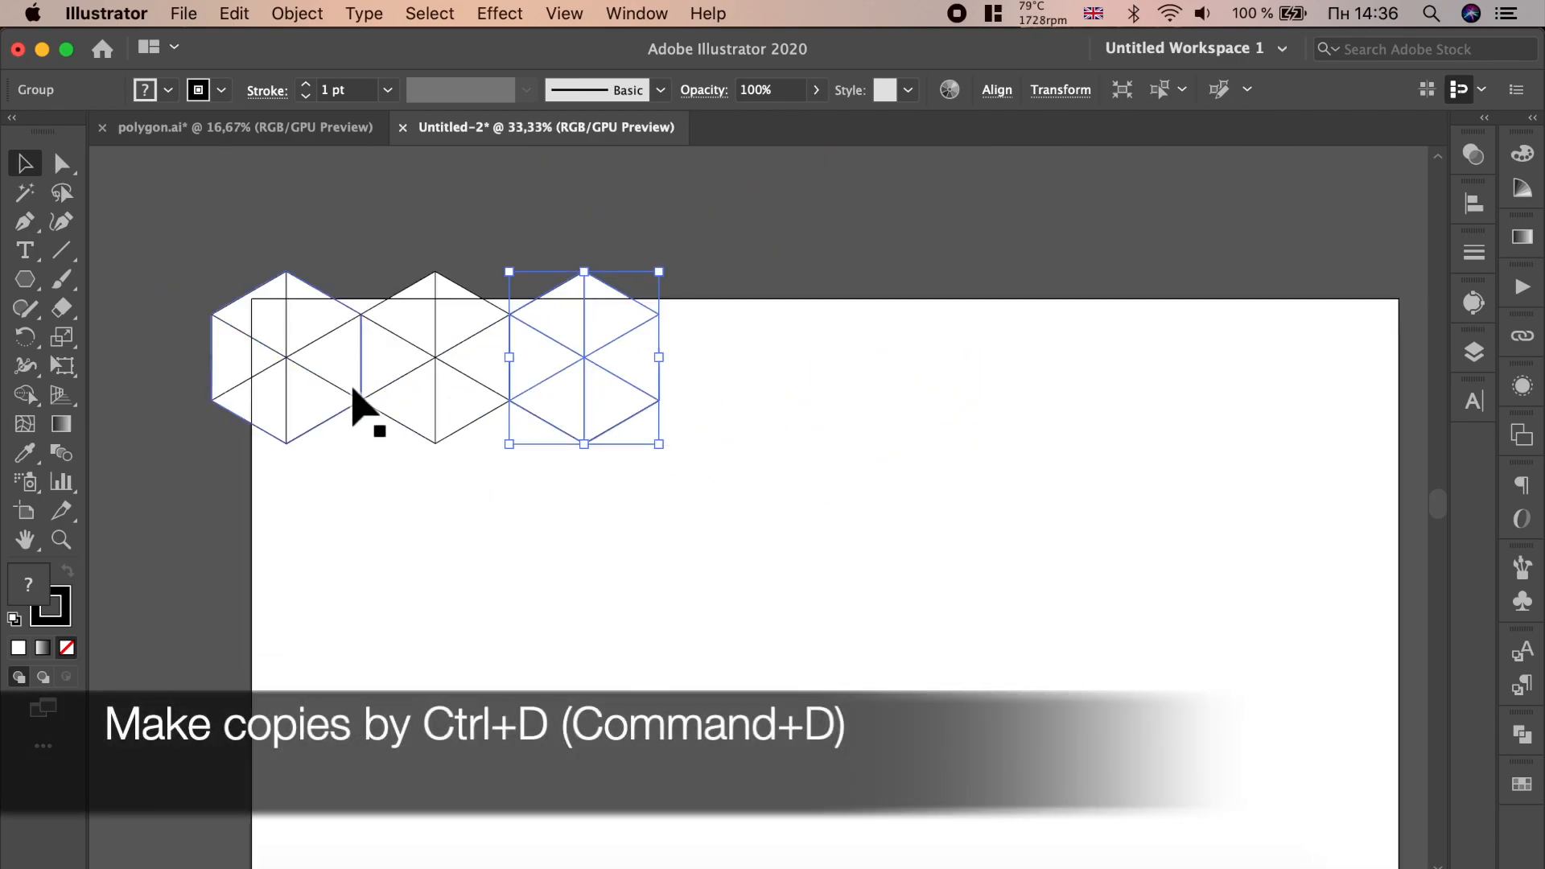
pyautogui.press('super+d')
pyautogui.press('super+d')
pyautogui.press('super+d')
pyautogui.press('super+d')
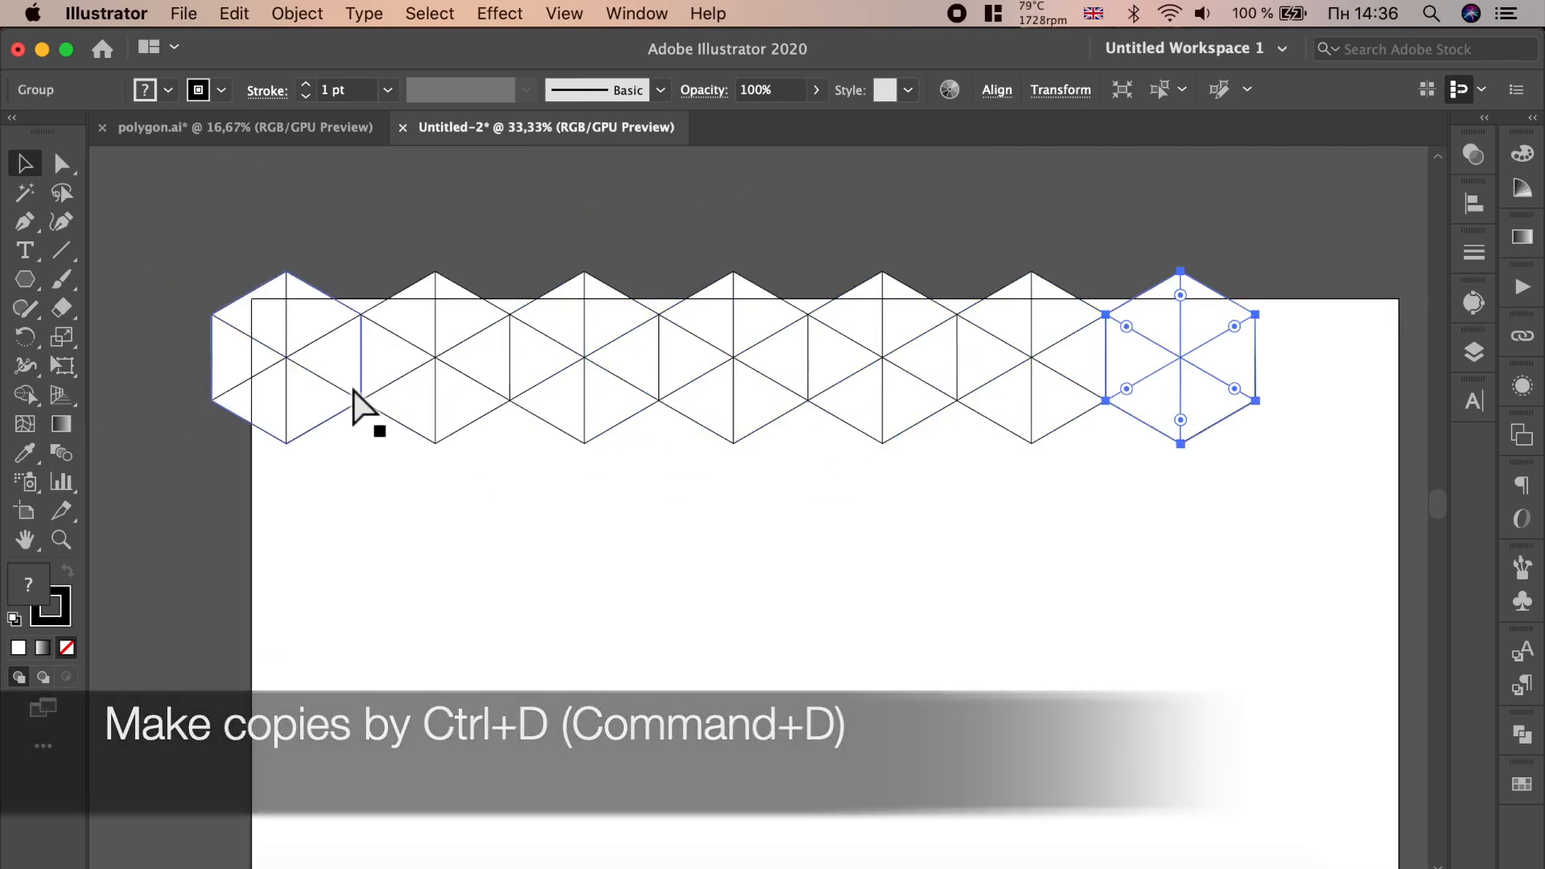
pyautogui.press('super+d')
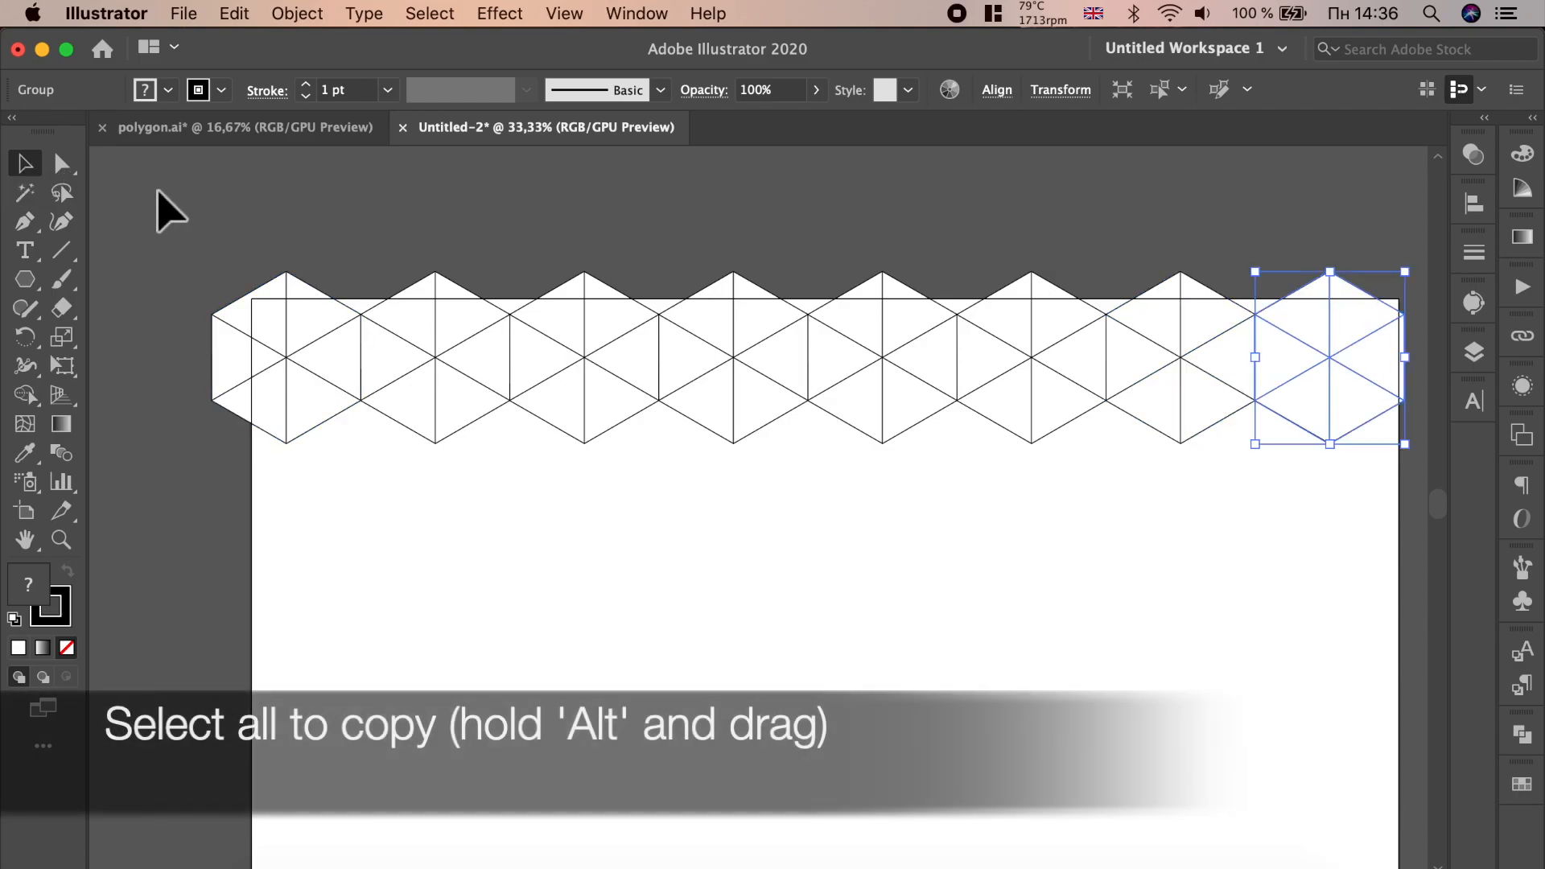
# - Select the whole row and copy it downward, offset by half a hexagon, to form a second row
pyautogui.press('super+a')
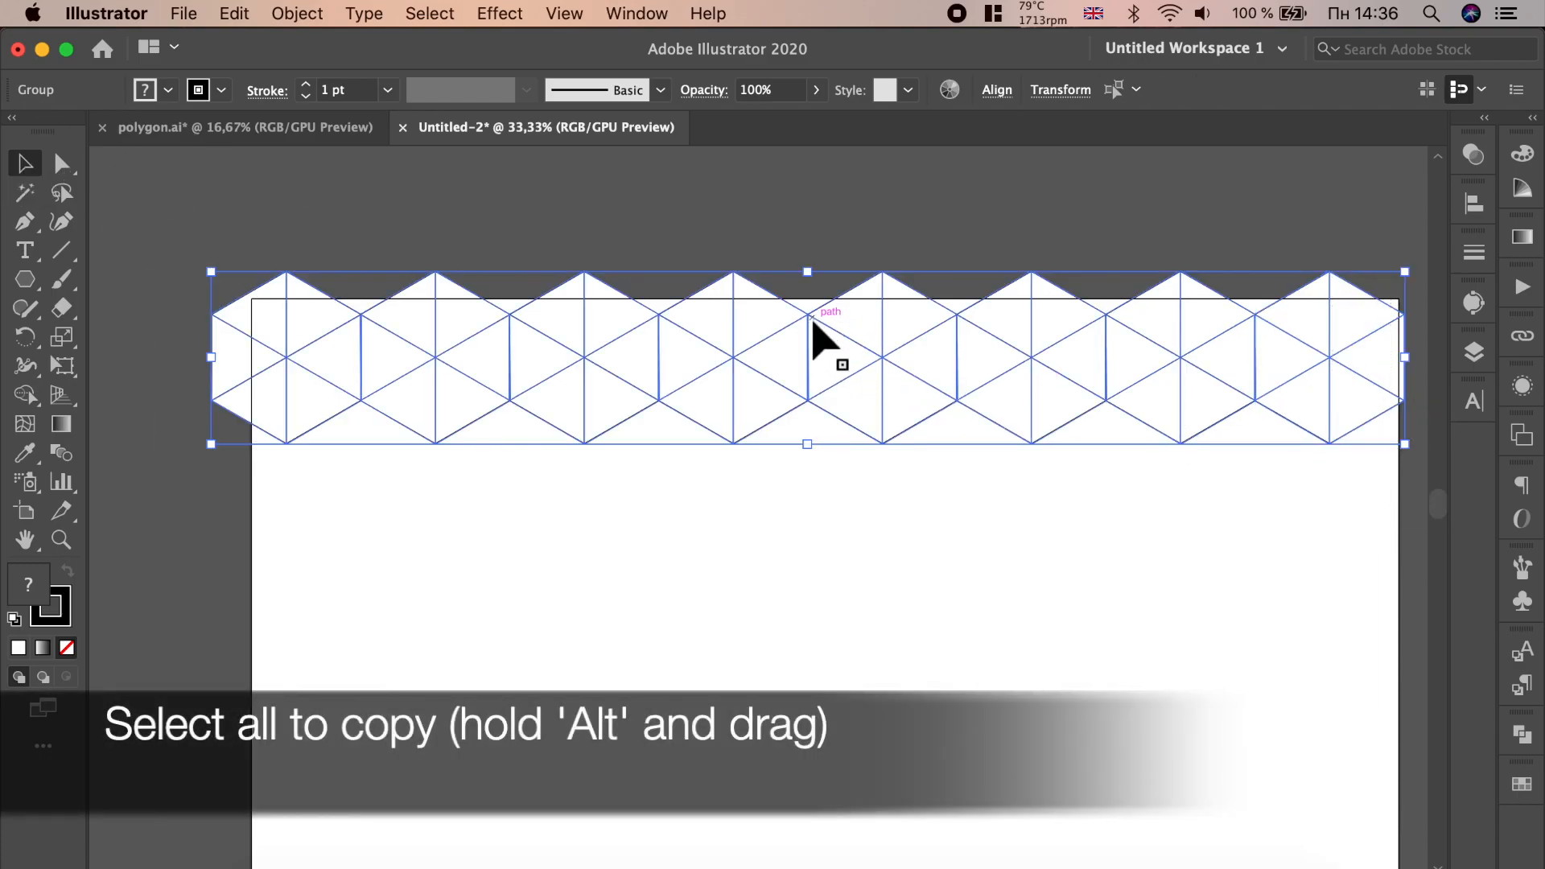
pyautogui.moveTo(813, 341); pyautogui.dragTo(886, 452)
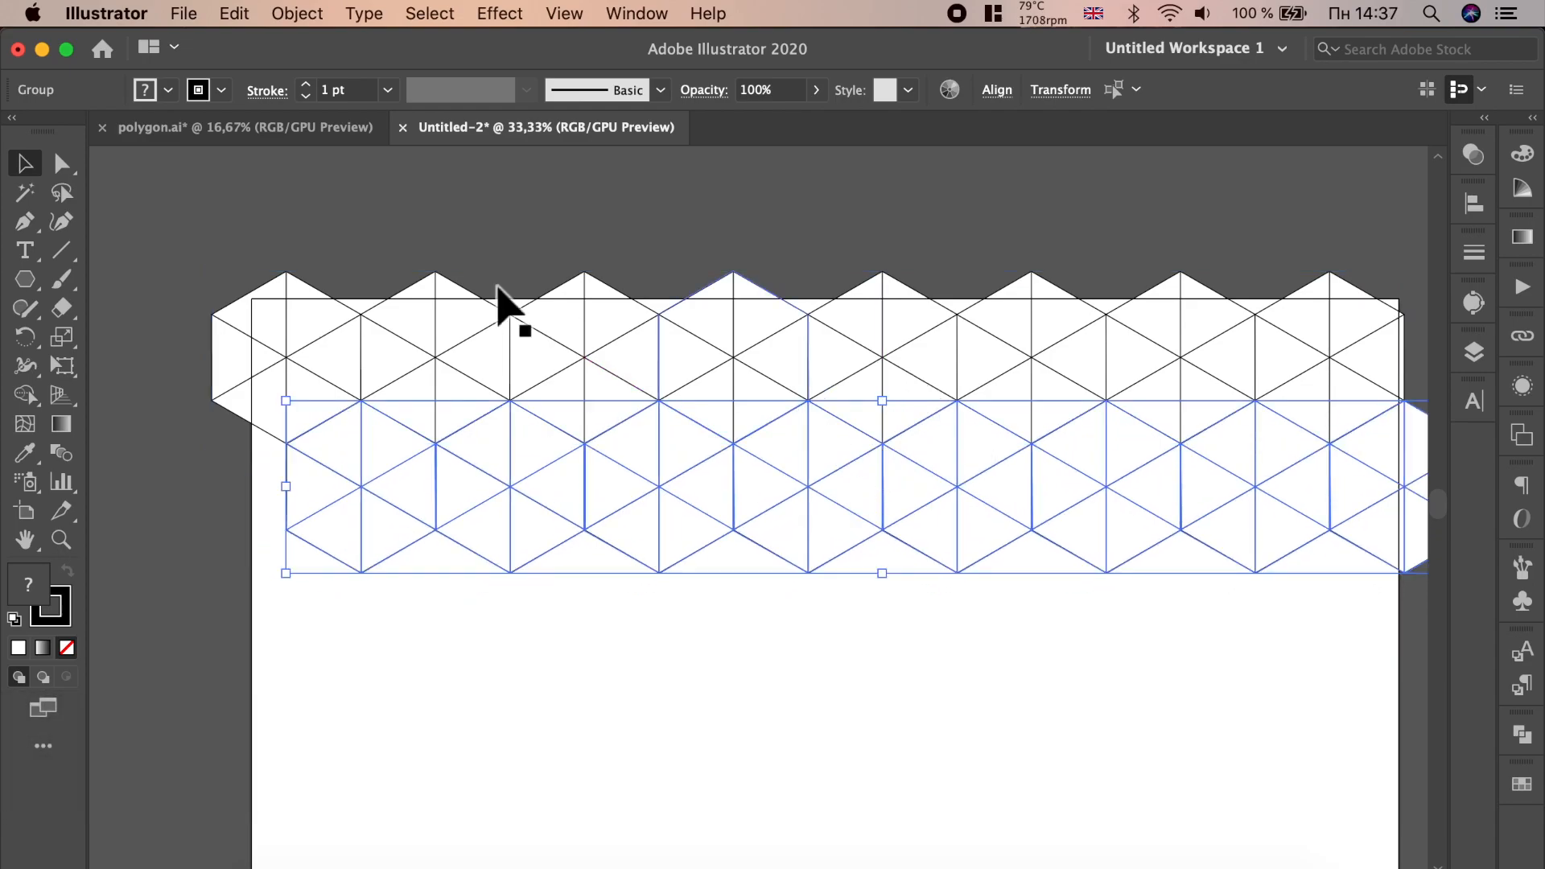
pyautogui.click(300, 219)
pyautogui.click(1380, 564)
pyautogui.hscroll(5, 1417, 595)
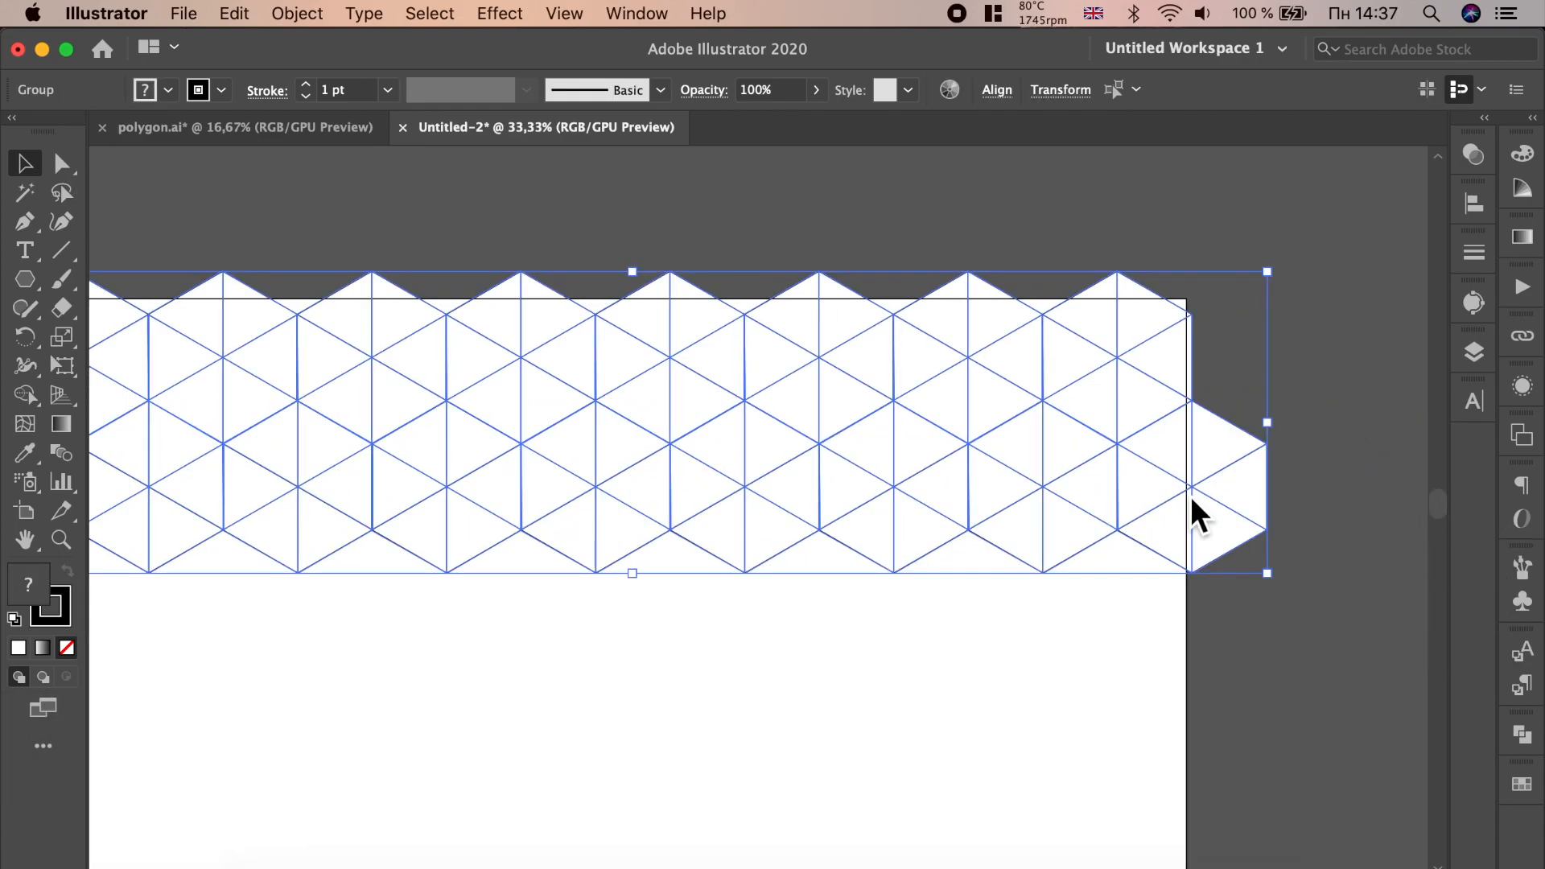
# - Copy the two rows downward and repeat the copy to fill the artboard with the pattern
pyautogui.scroll(-1, 1137, 354)
pyautogui.moveTo(900, 359); pyautogui.dragTo(902, 552)
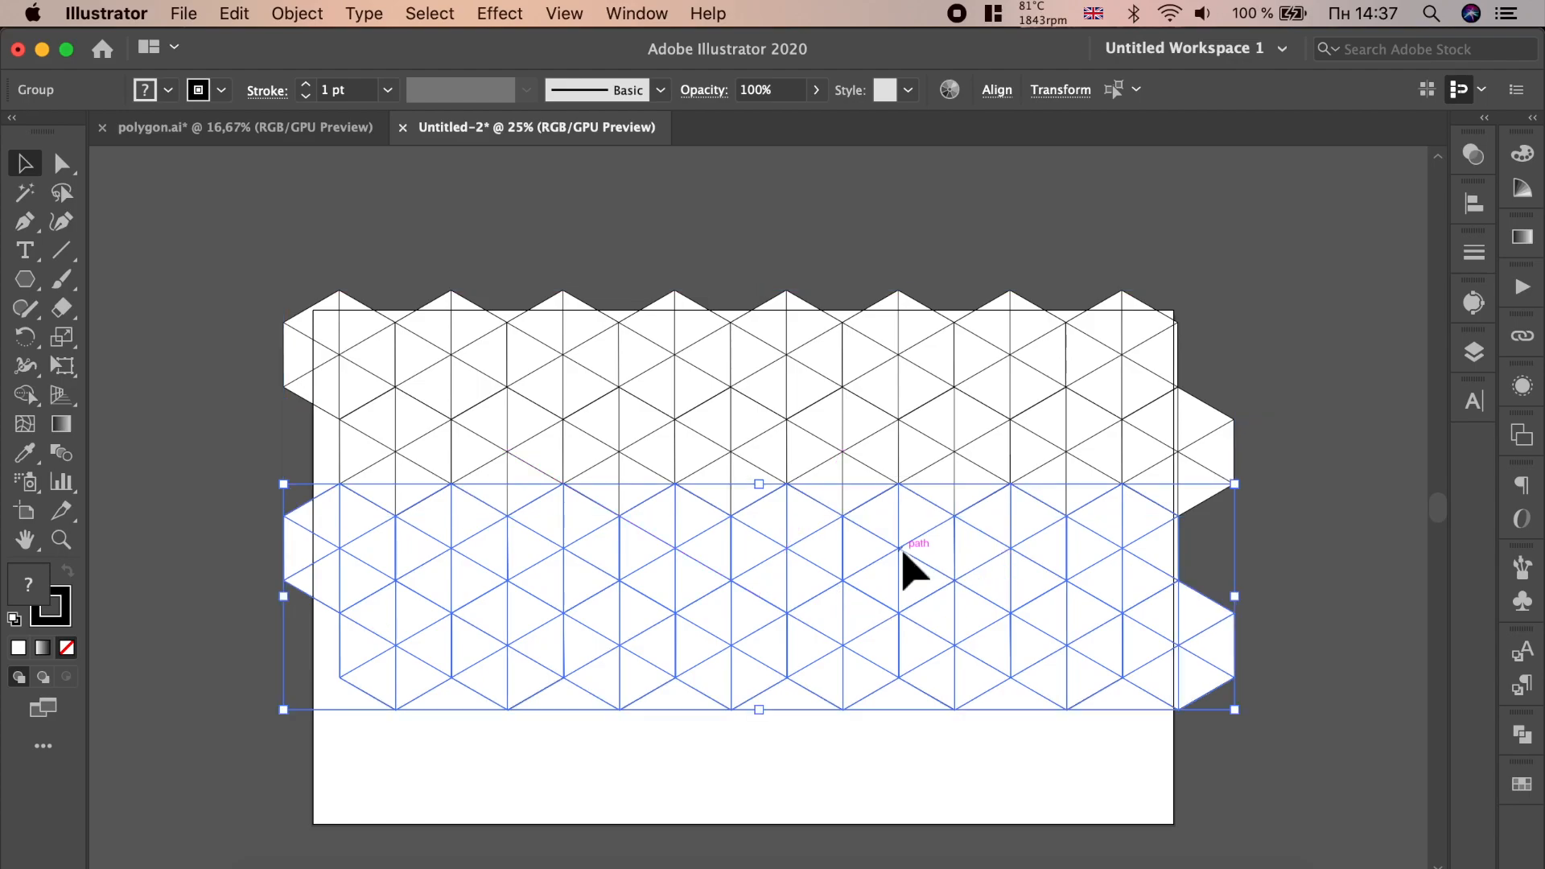
pyautogui.scroll(2, 621, 517)
pyautogui.scroll(-2, 635, 438)
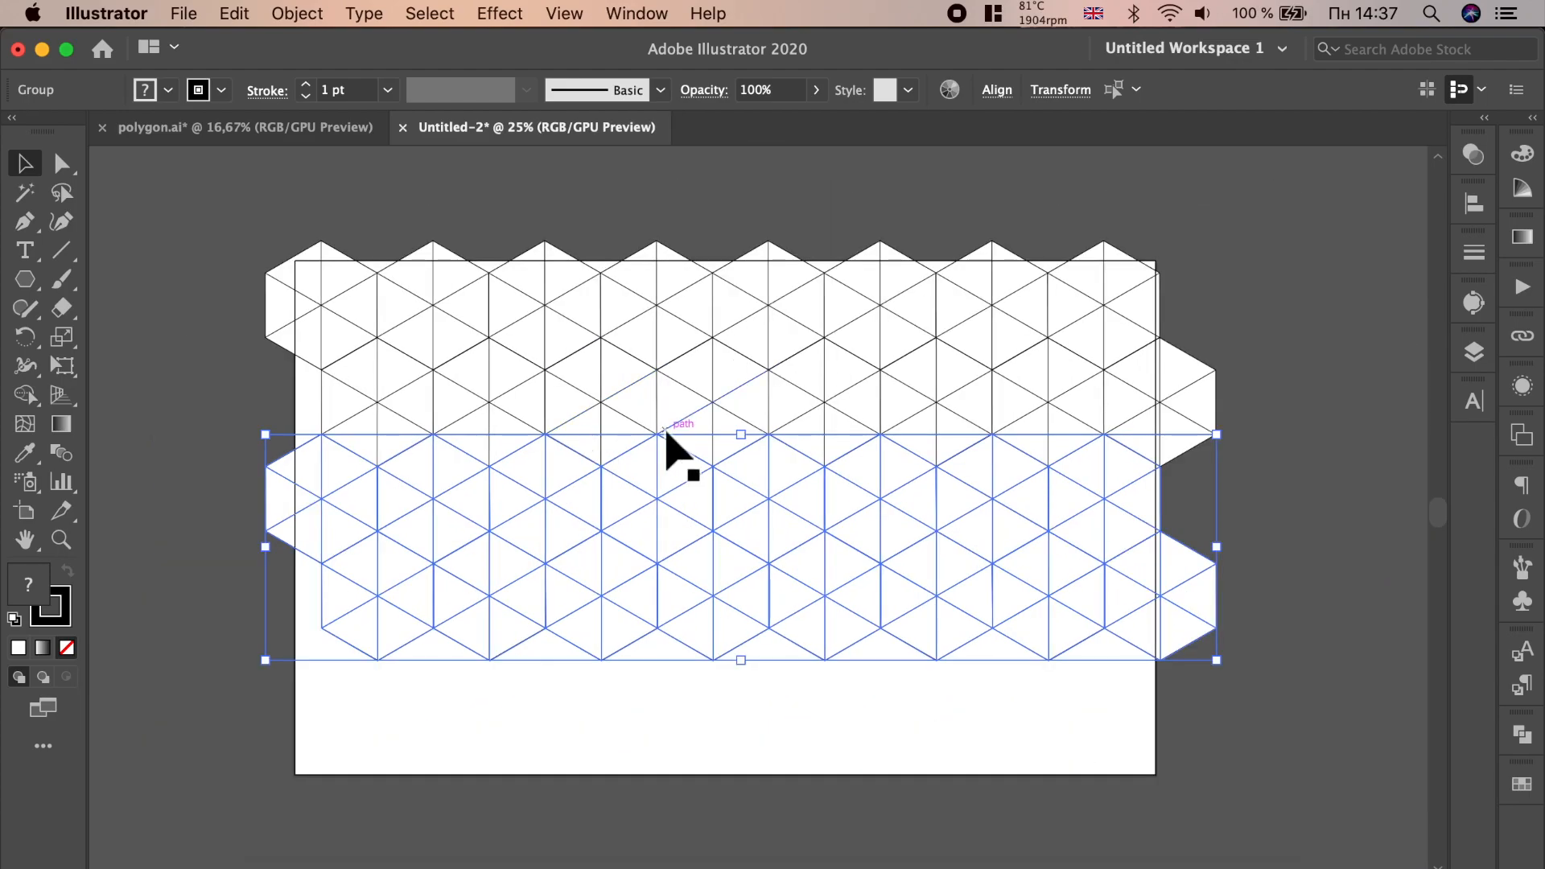
pyautogui.press('super+d')
pyautogui.click(1266, 466)
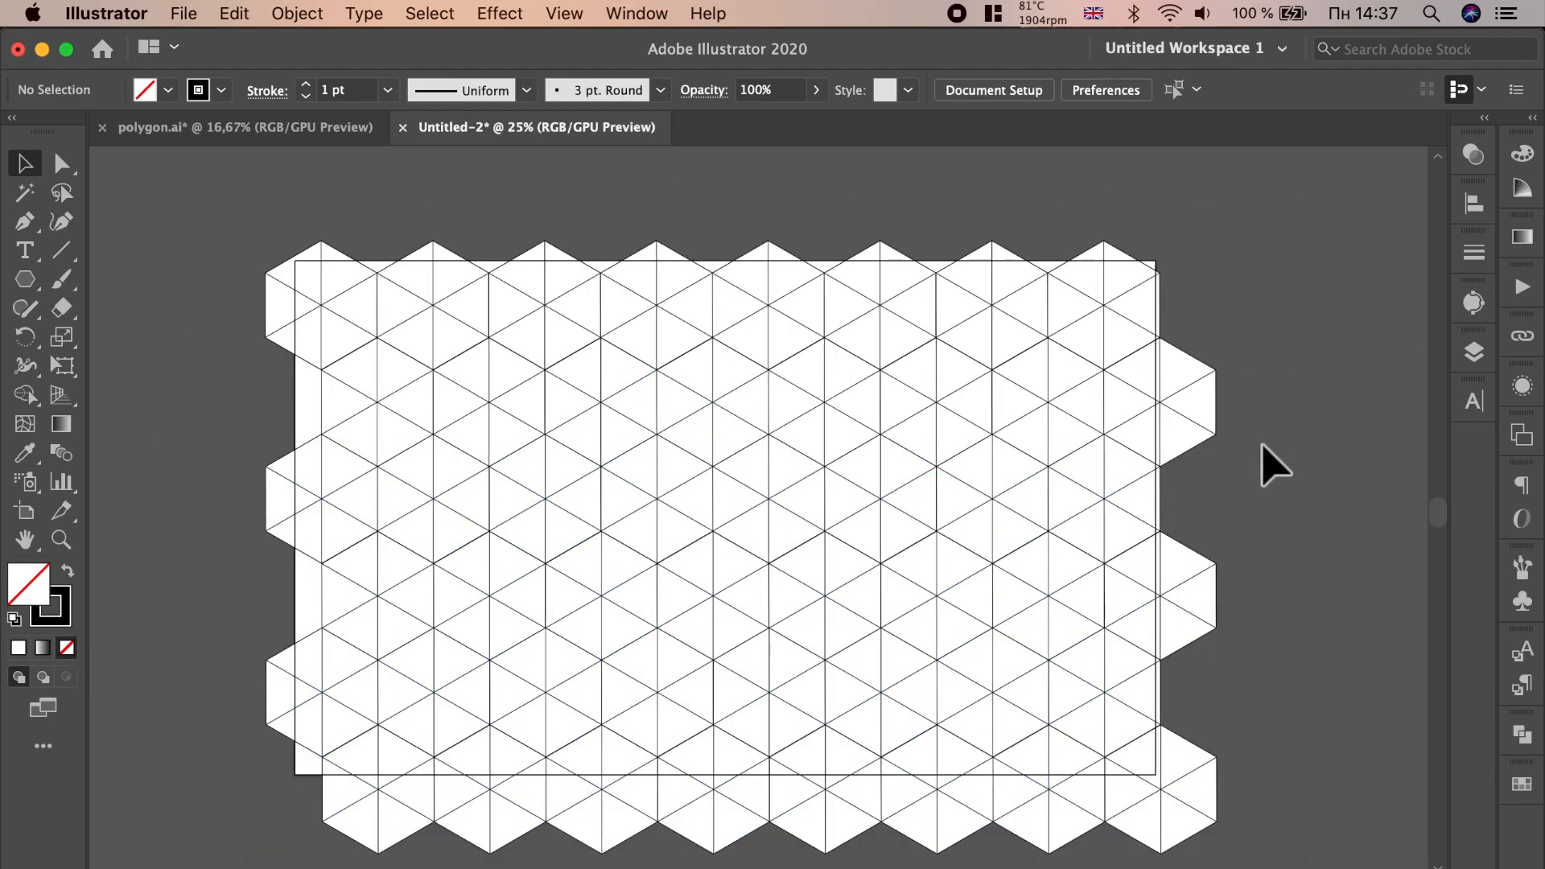
# - Select the entire pattern and set its stroke color to none
pyautogui.scroll(-1, 1082, 392)
pyautogui.moveTo(381, 179); pyautogui.dragTo(1270, 730)
pyautogui.moveTo(1077, 574); pyautogui.dragTo(1081, 581)
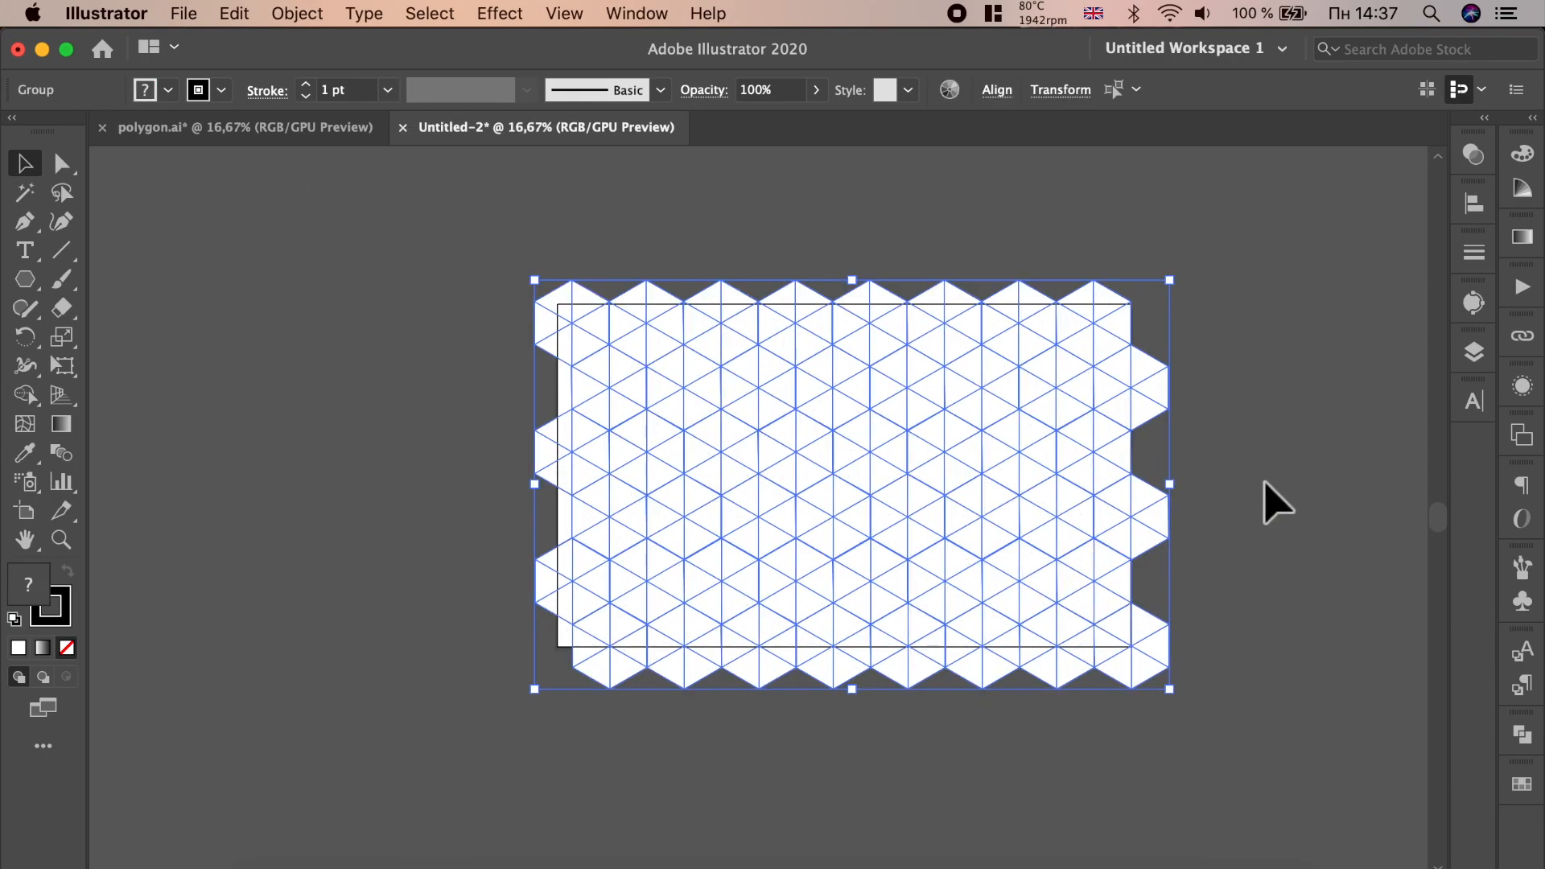
pyautogui.click(67, 647)
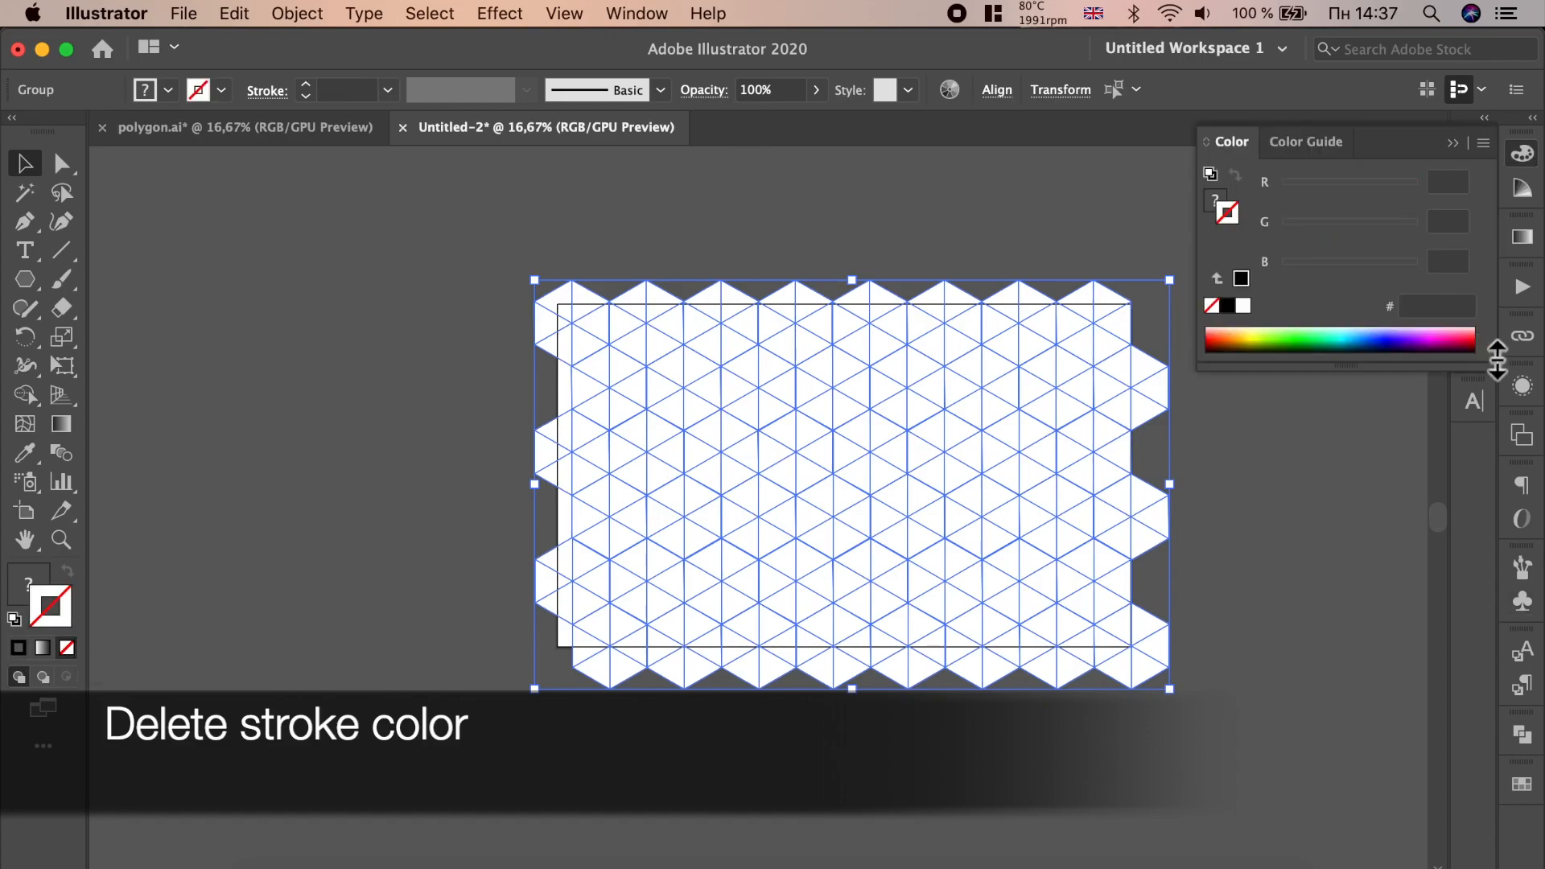
pyautogui.click(1454, 143)
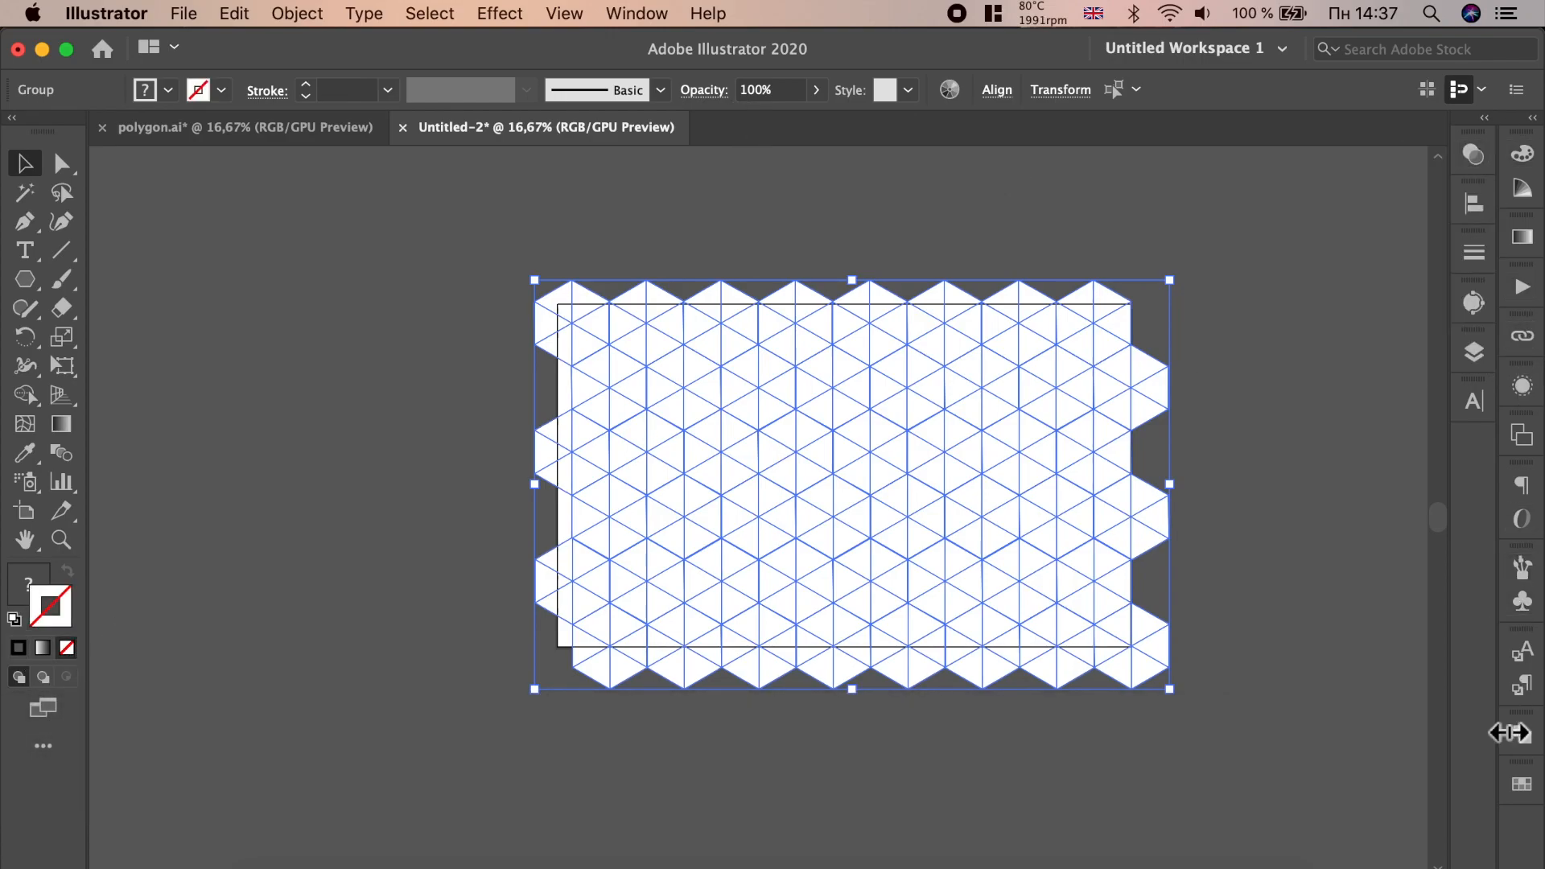
# - Fill the selected pattern with a dark blue swatch
pyautogui.click(1522, 784)
pyautogui.click(1366, 475)
pyautogui.scroll(1, 1022, 394)
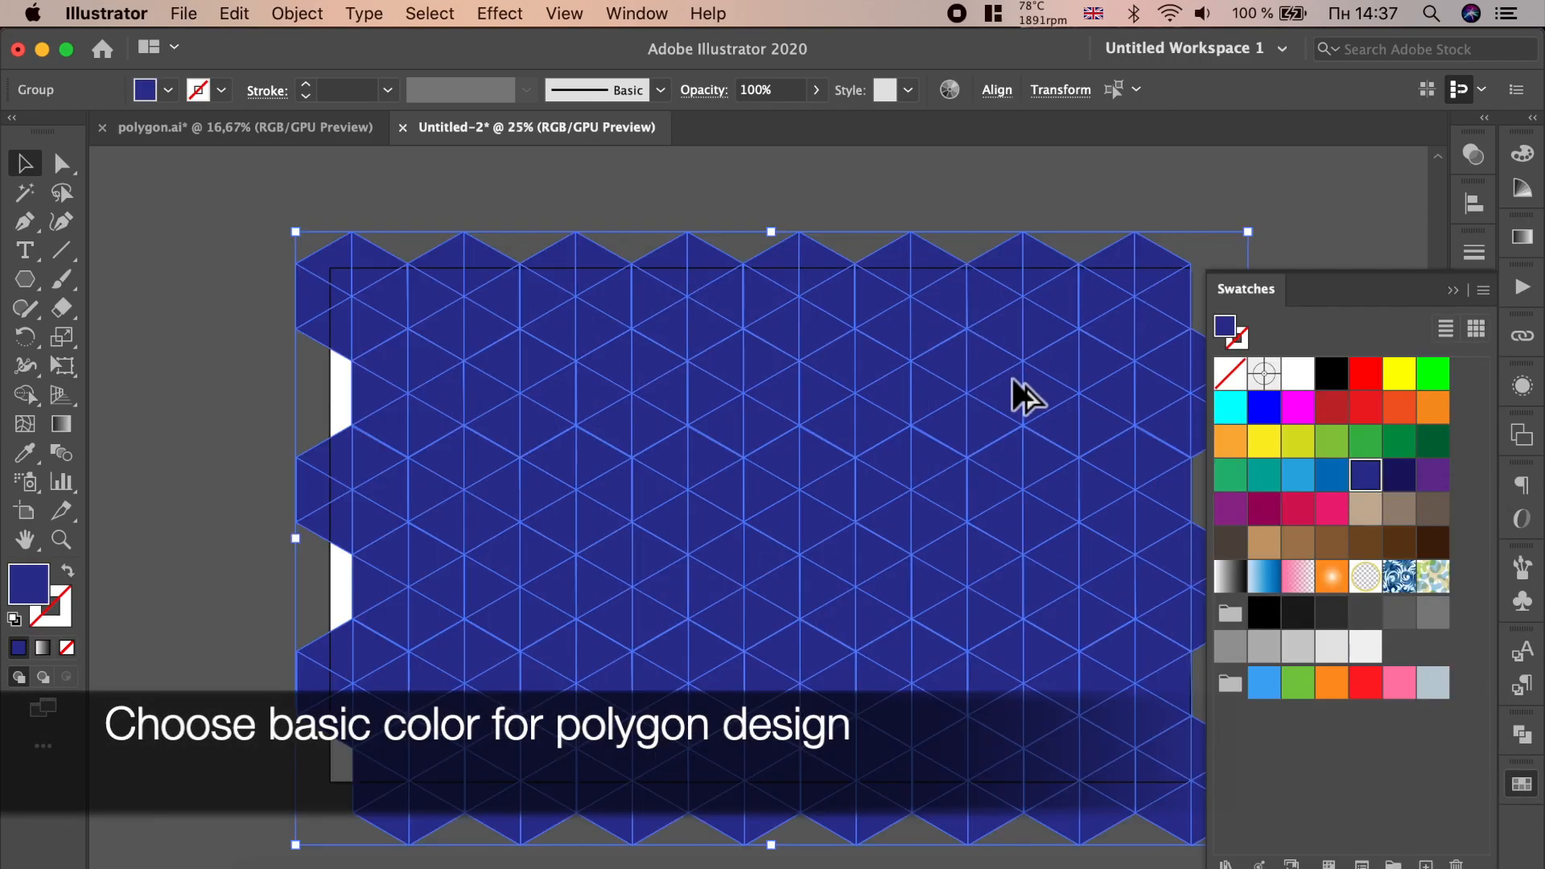
pyautogui.scroll(1, 1022, 395)
pyautogui.scroll(-1, 592, 293)
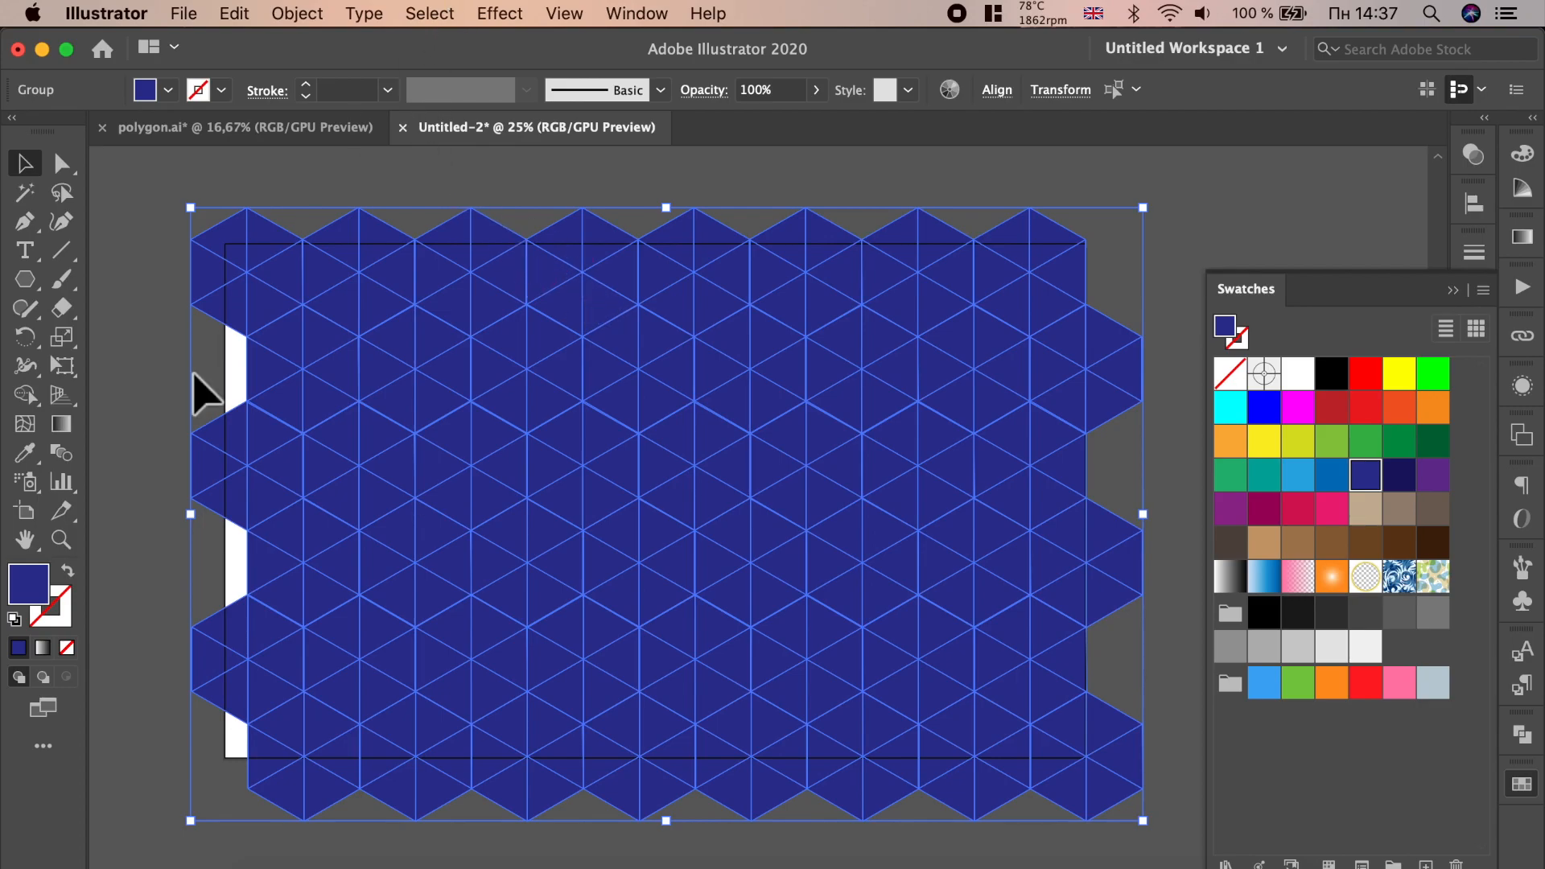
# - Adjust the fill to a darker indigo in the Color Picker
pyautogui.doubleClick(32, 586)
pyautogui.moveTo(663, 410)
pyautogui.mouseDown()
pyautogui.moveTo(684, 414)
pyautogui.moveTo(676, 393)
pyautogui.mouseUp()
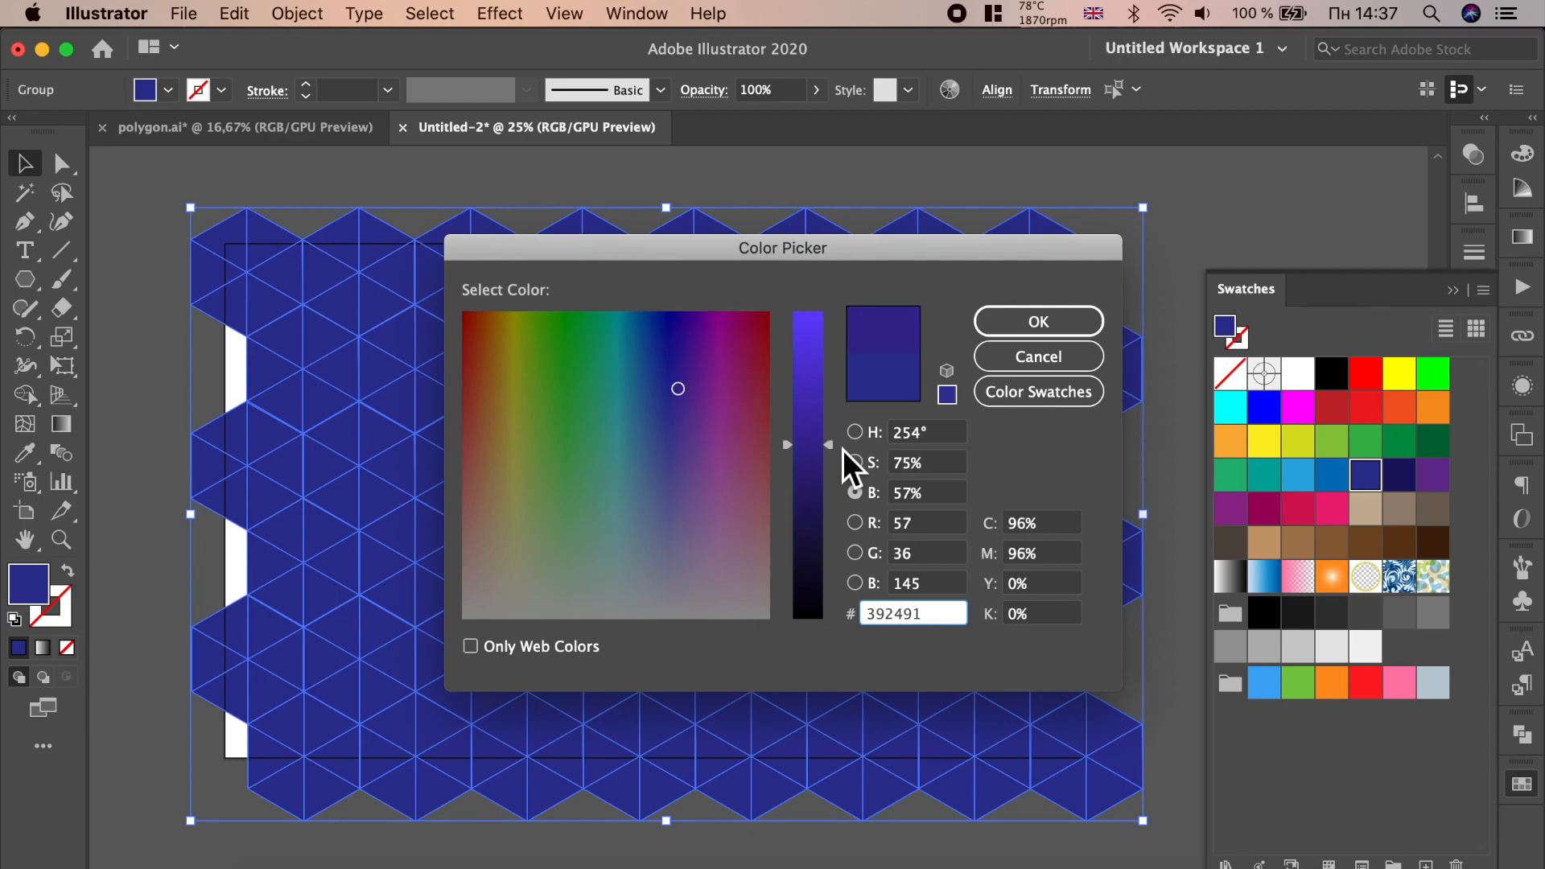
pyautogui.moveTo(843, 449); pyautogui.dragTo(827, 495)
pyautogui.click(1006, 328)
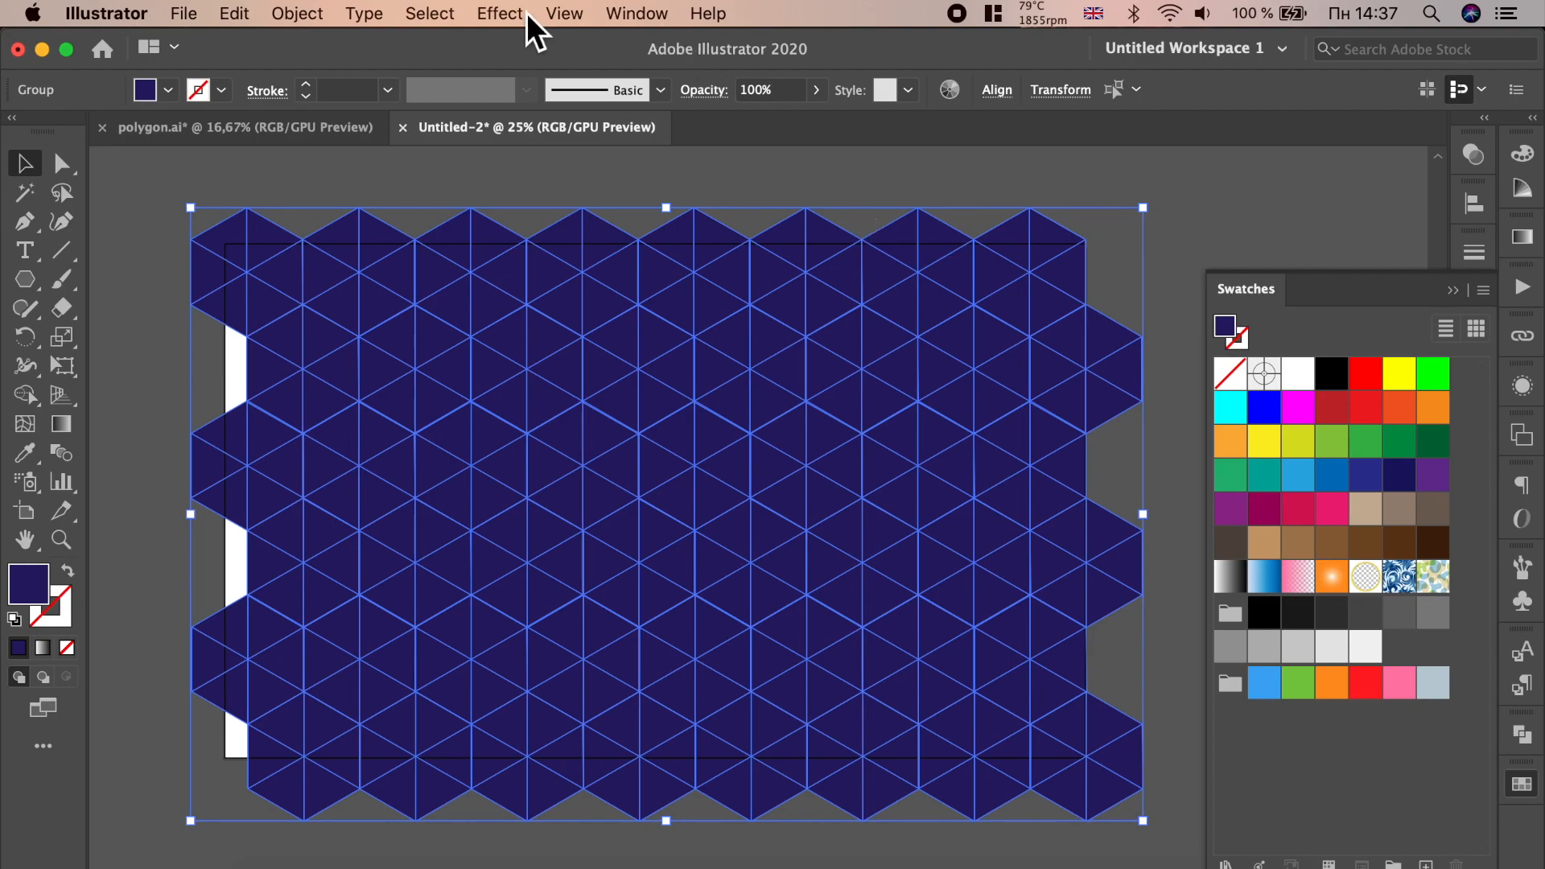
# - Open the Color Guide panel and switch to the Live Paint Bucket tool
pyautogui.click(634, 13)
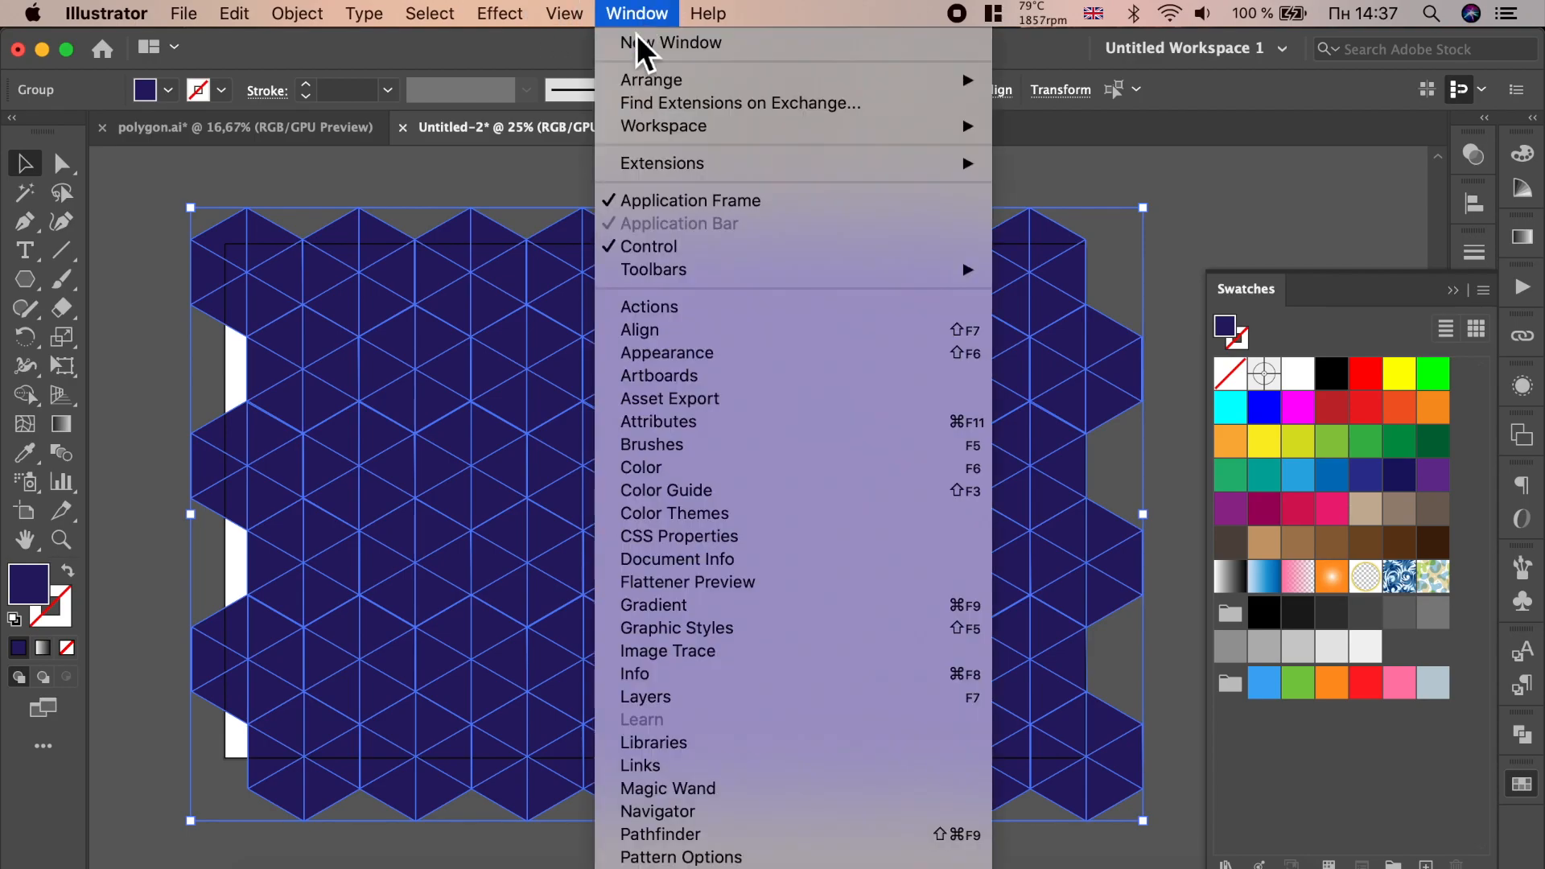
pyautogui.click(718, 498)
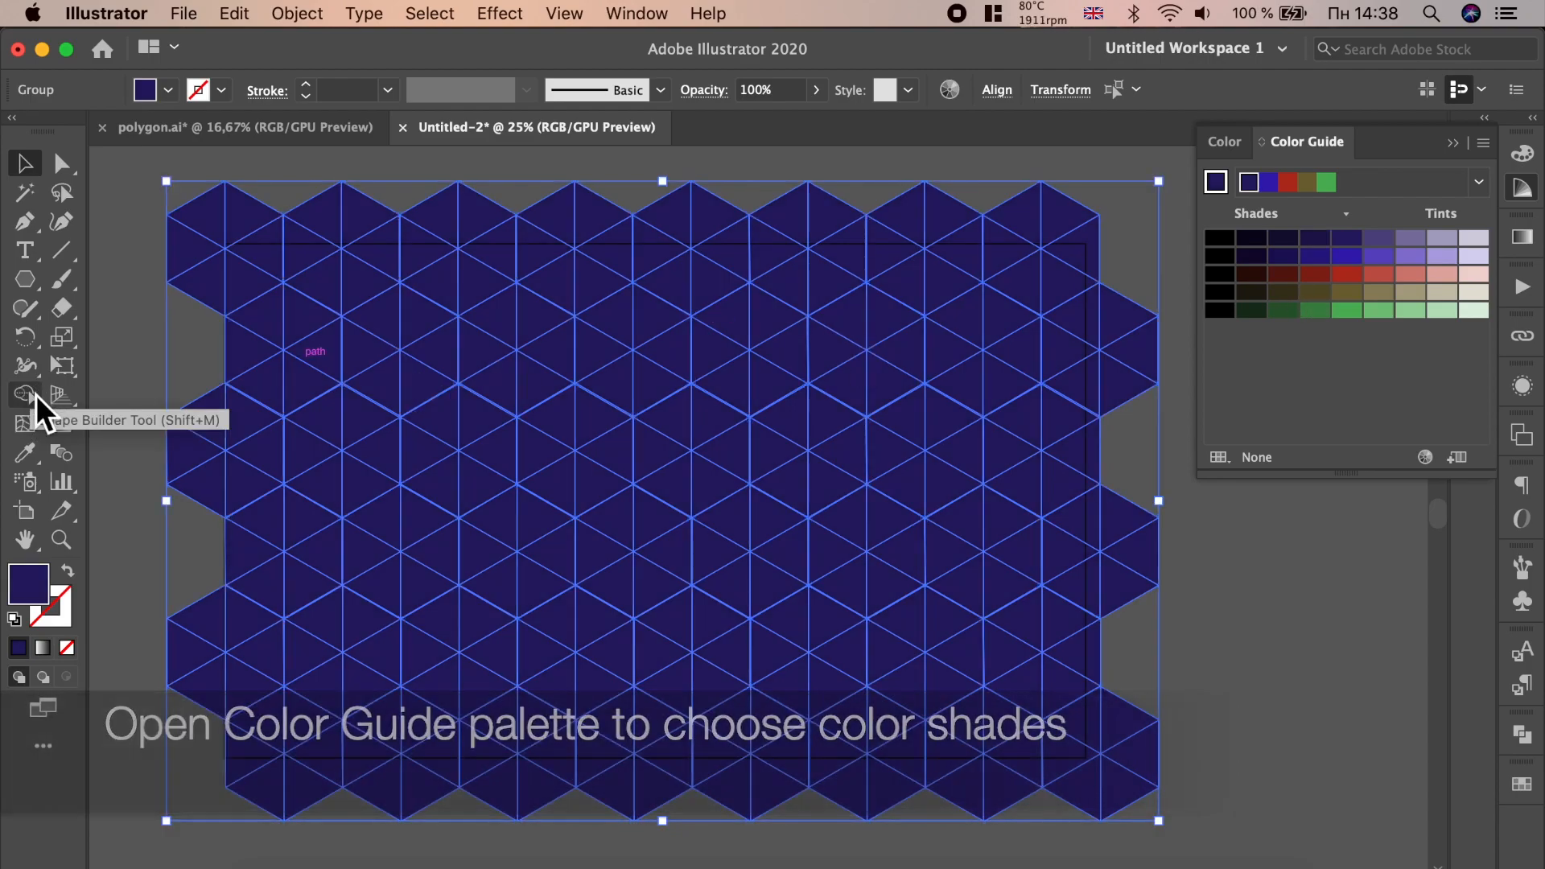
pyautogui.click(31, 389)
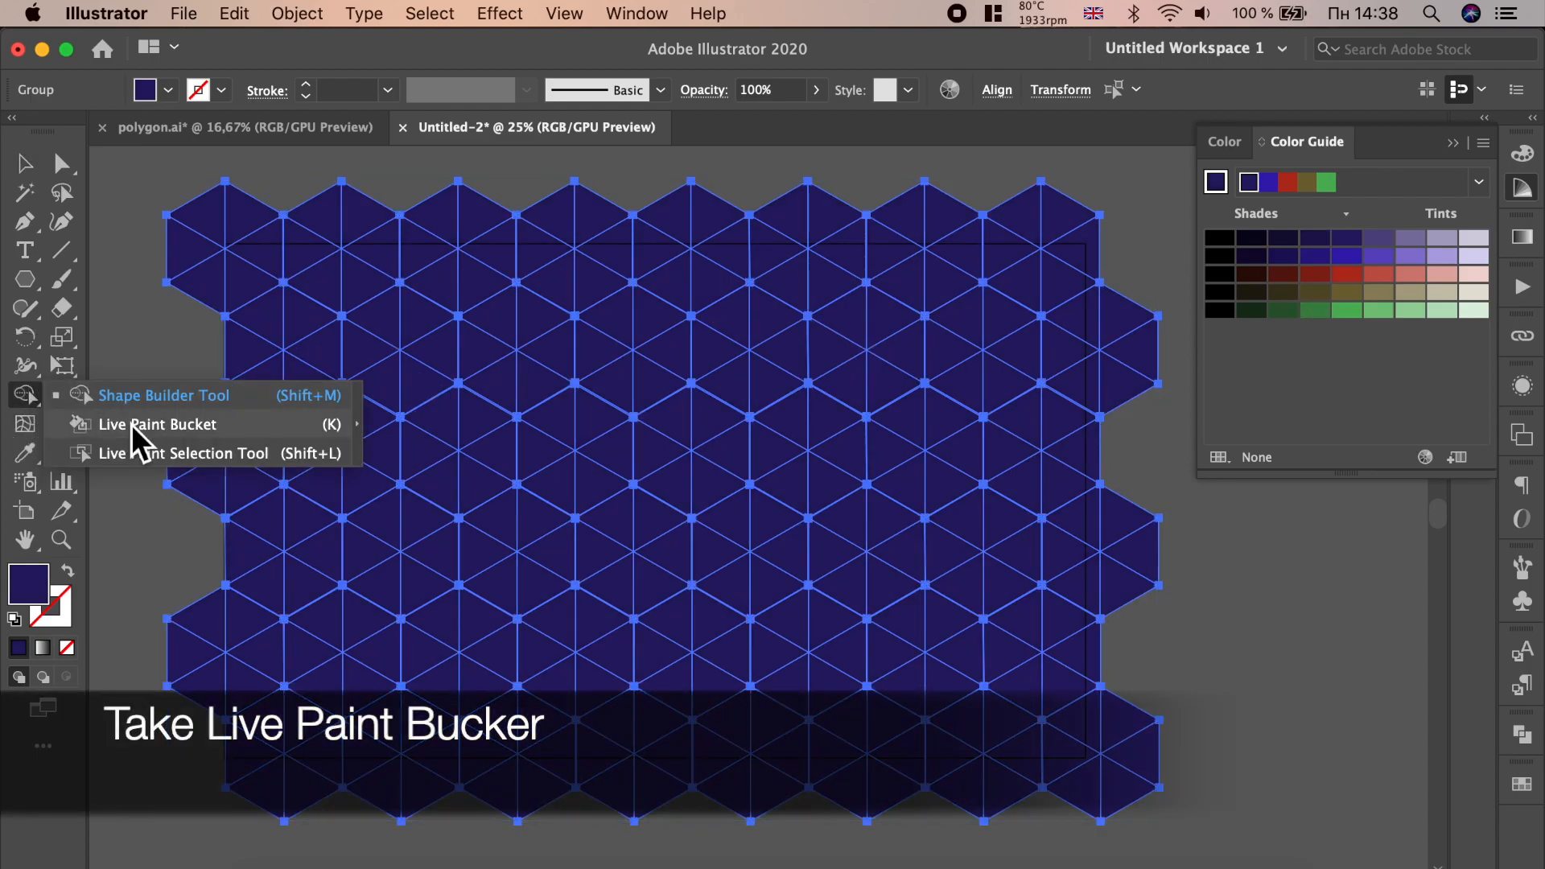
pyautogui.click(132, 423)
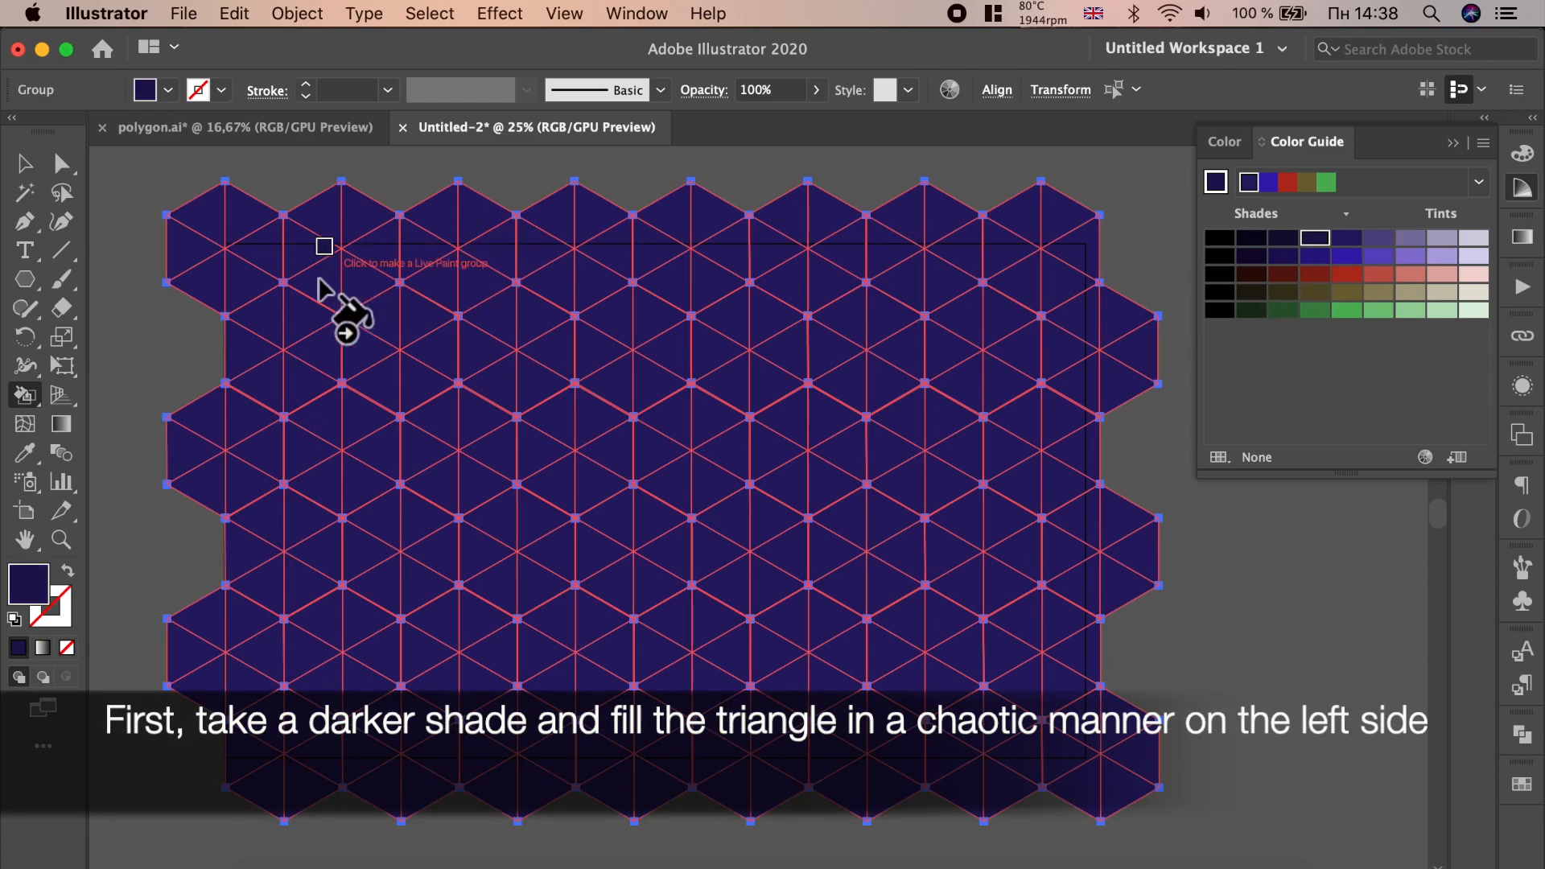
# - Turn the pattern into a Live Paint group and fill a few left-side triangles with a darker shade
pyautogui.click(280, 301)
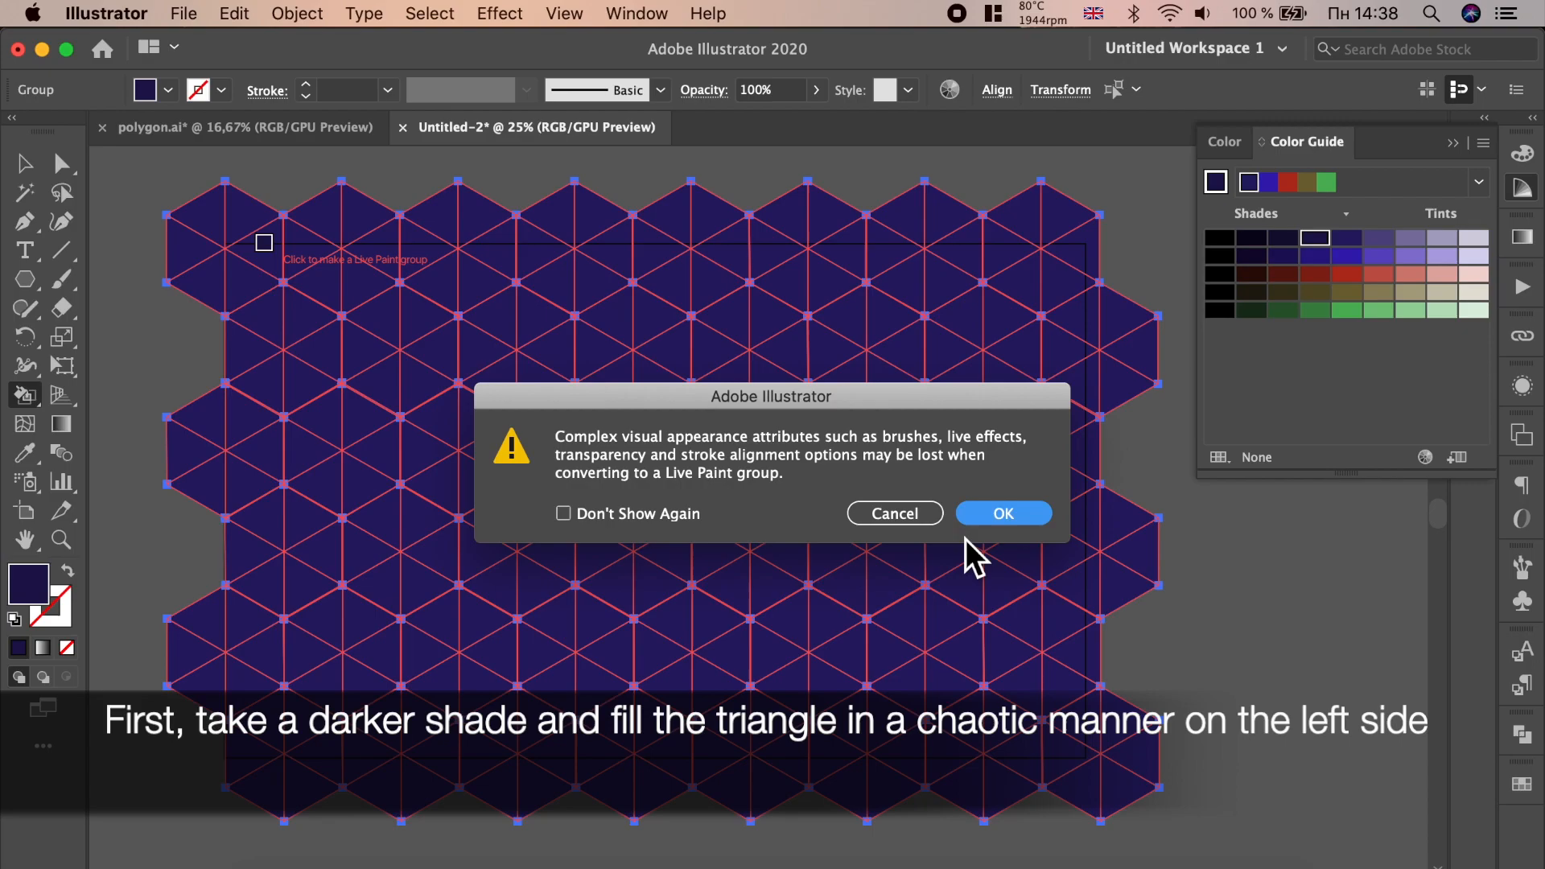
pyautogui.click(1004, 514)
pyautogui.click(314, 319)
pyautogui.click(307, 392)
pyautogui.click(255, 426)
# - Pick the darkest shade and fill scattered triangles on the left side of the pattern
pyautogui.click(1285, 239)
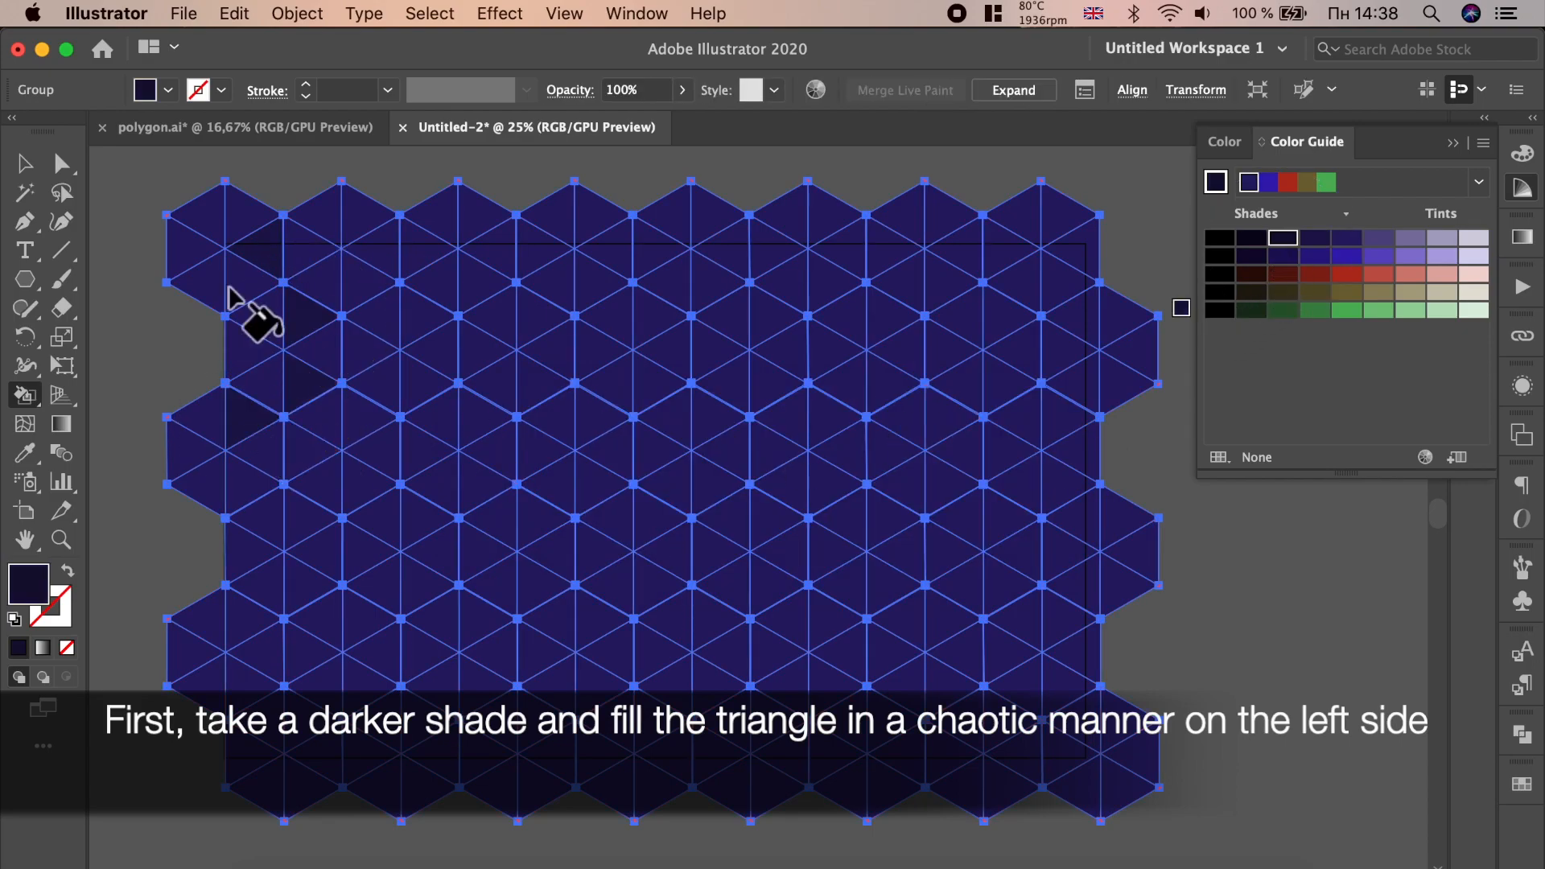
pyautogui.click(269, 321)
pyautogui.click(322, 266)
pyautogui.click(304, 451)
pyautogui.click(322, 484)
pyautogui.click(261, 517)
pyautogui.click(244, 552)
pyautogui.click(243, 616)
pyautogui.click(245, 487)
pyautogui.click(367, 623)
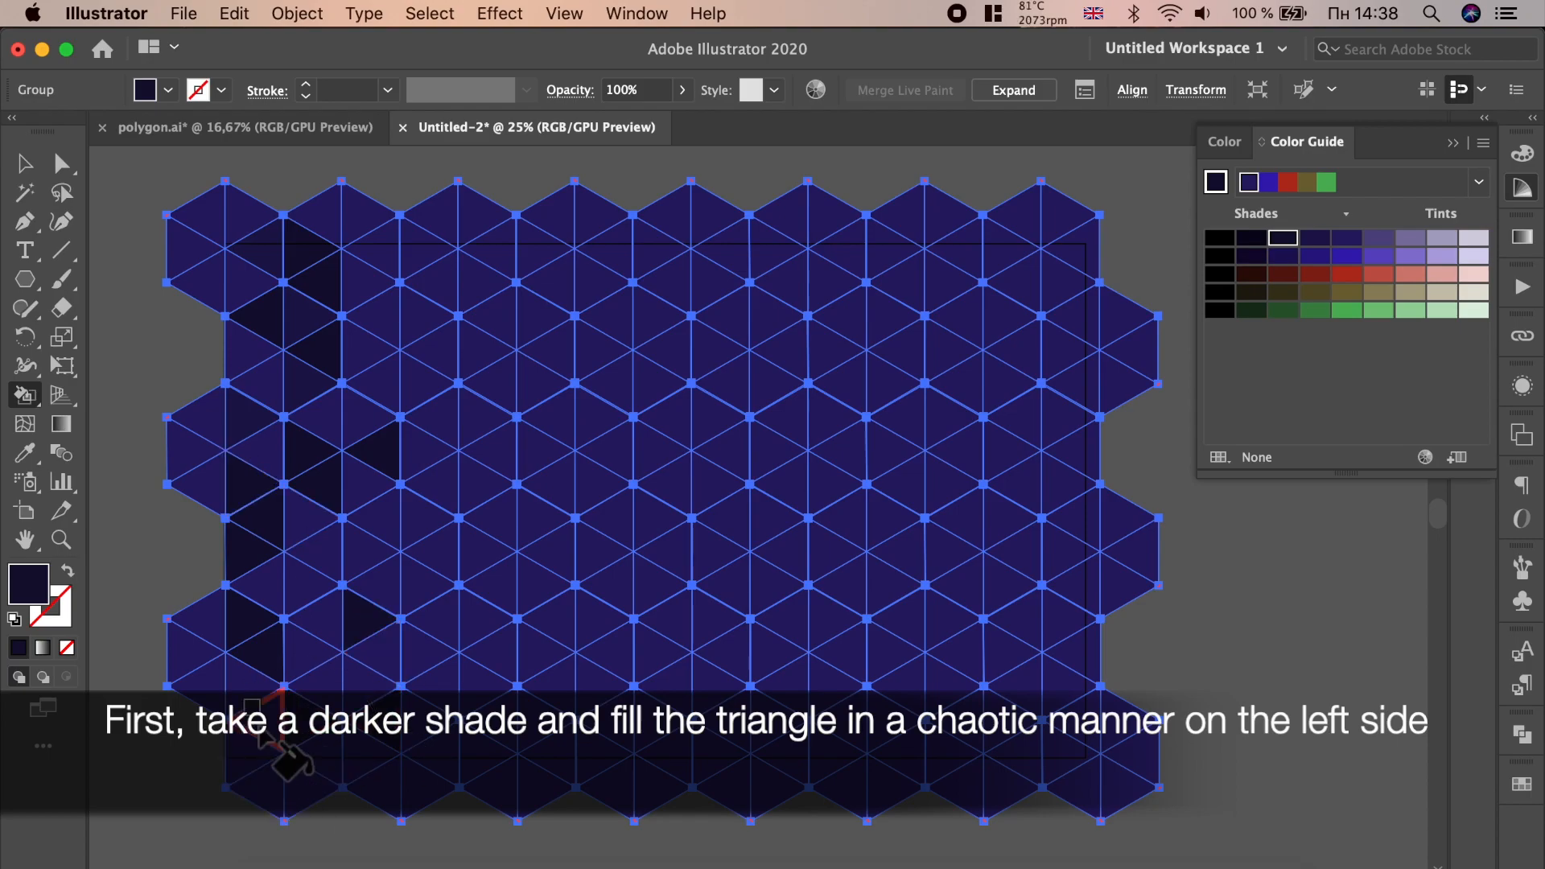
pyautogui.click(425, 320)
pyautogui.click(483, 348)
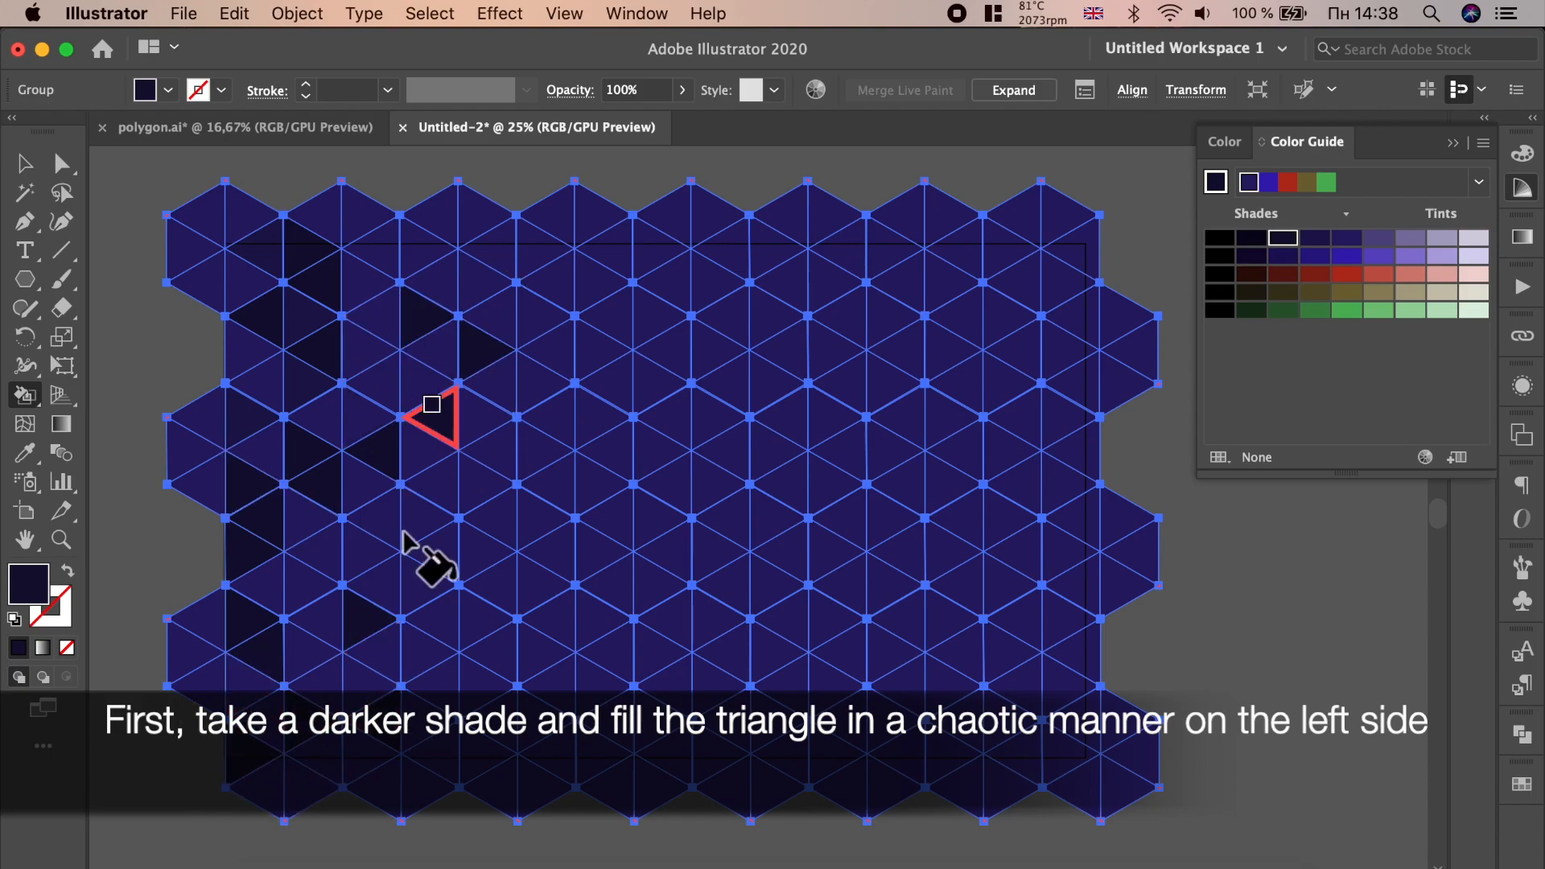
pyautogui.click(435, 417)
pyautogui.click(425, 515)
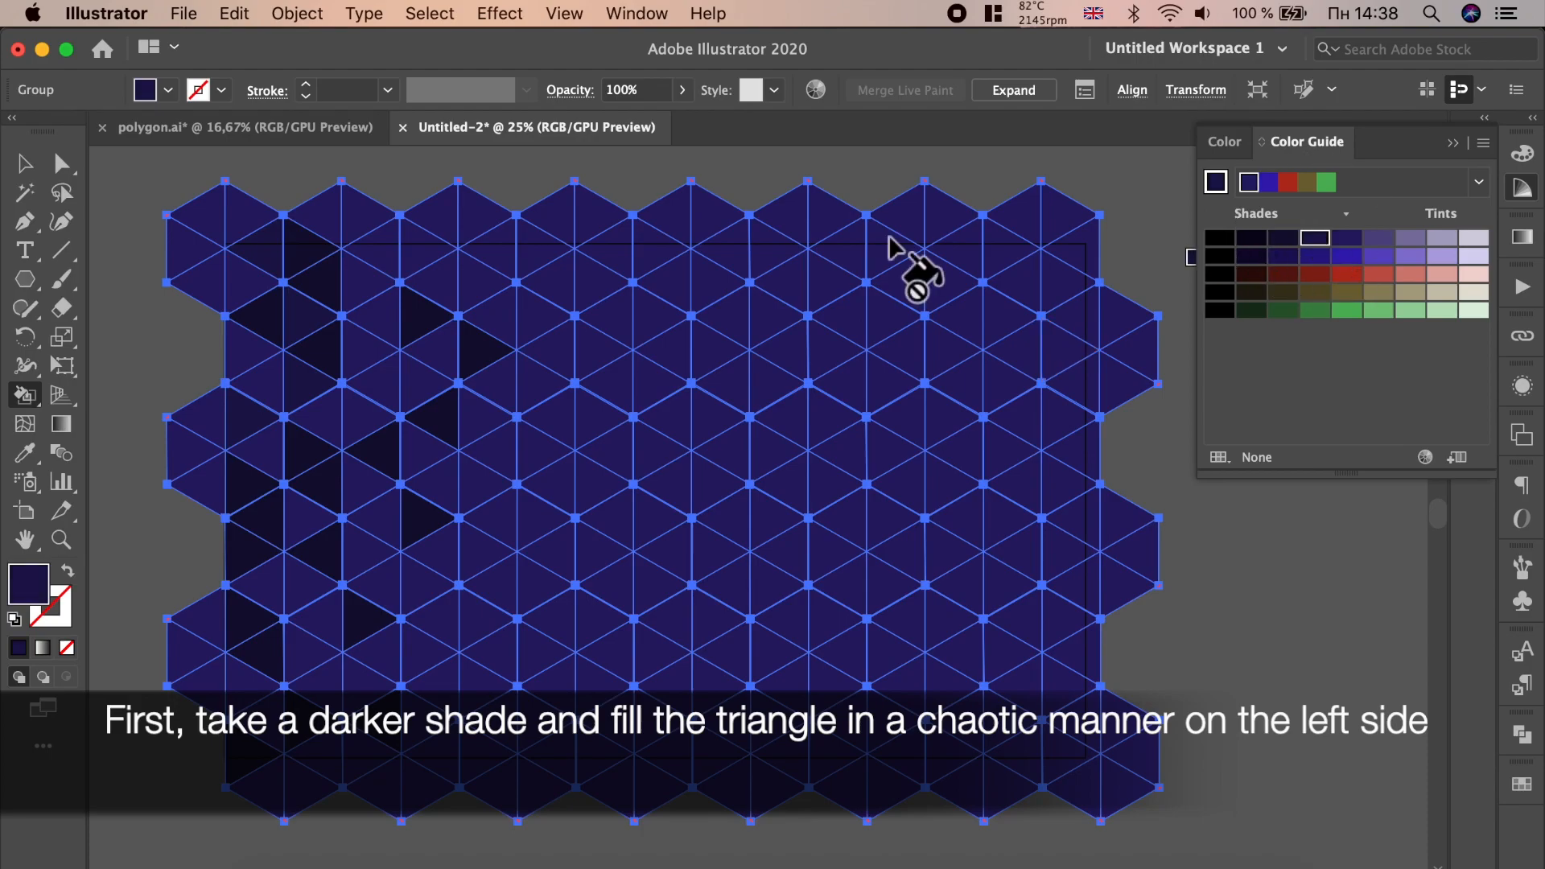
# - Fill more scattered triangles toward the left and lower edge with the same dark shade
pyautogui.click(244, 400)
pyautogui.click(331, 557)
pyautogui.click(289, 607)
pyautogui.click(314, 650)
pyautogui.click(364, 691)
pyautogui.click(428, 724)
pyautogui.click(397, 750)
pyautogui.click(413, 625)
pyautogui.click(386, 597)
pyautogui.click(349, 485)
pyautogui.click(341, 403)
pyautogui.click(387, 318)
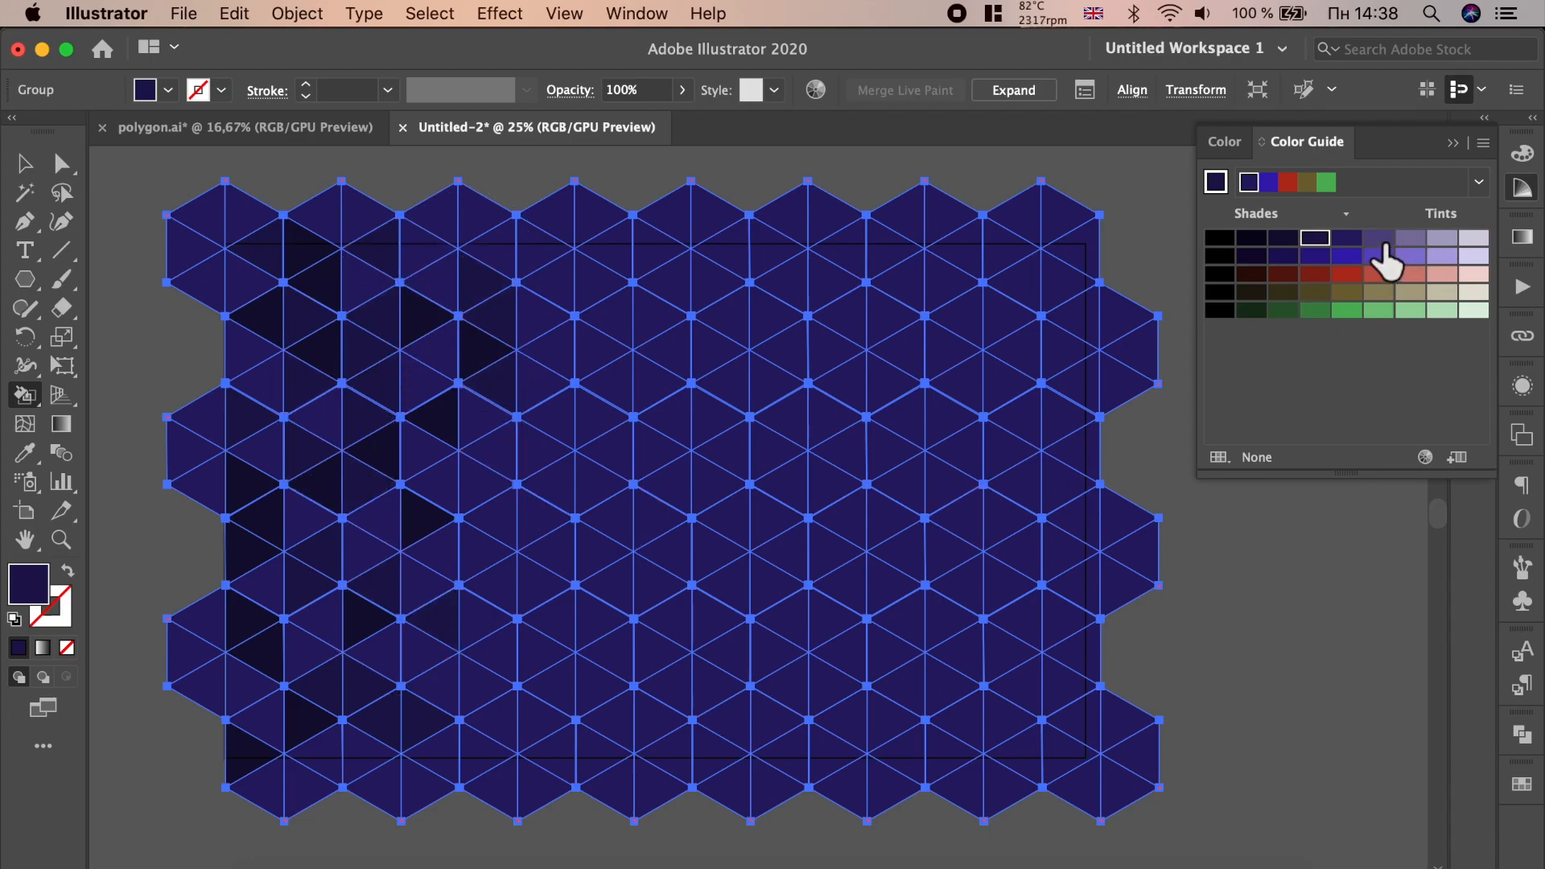
# - Fill several triangles left of centre with medium indigo shades from the Color Guide
pyautogui.click(1296, 256)
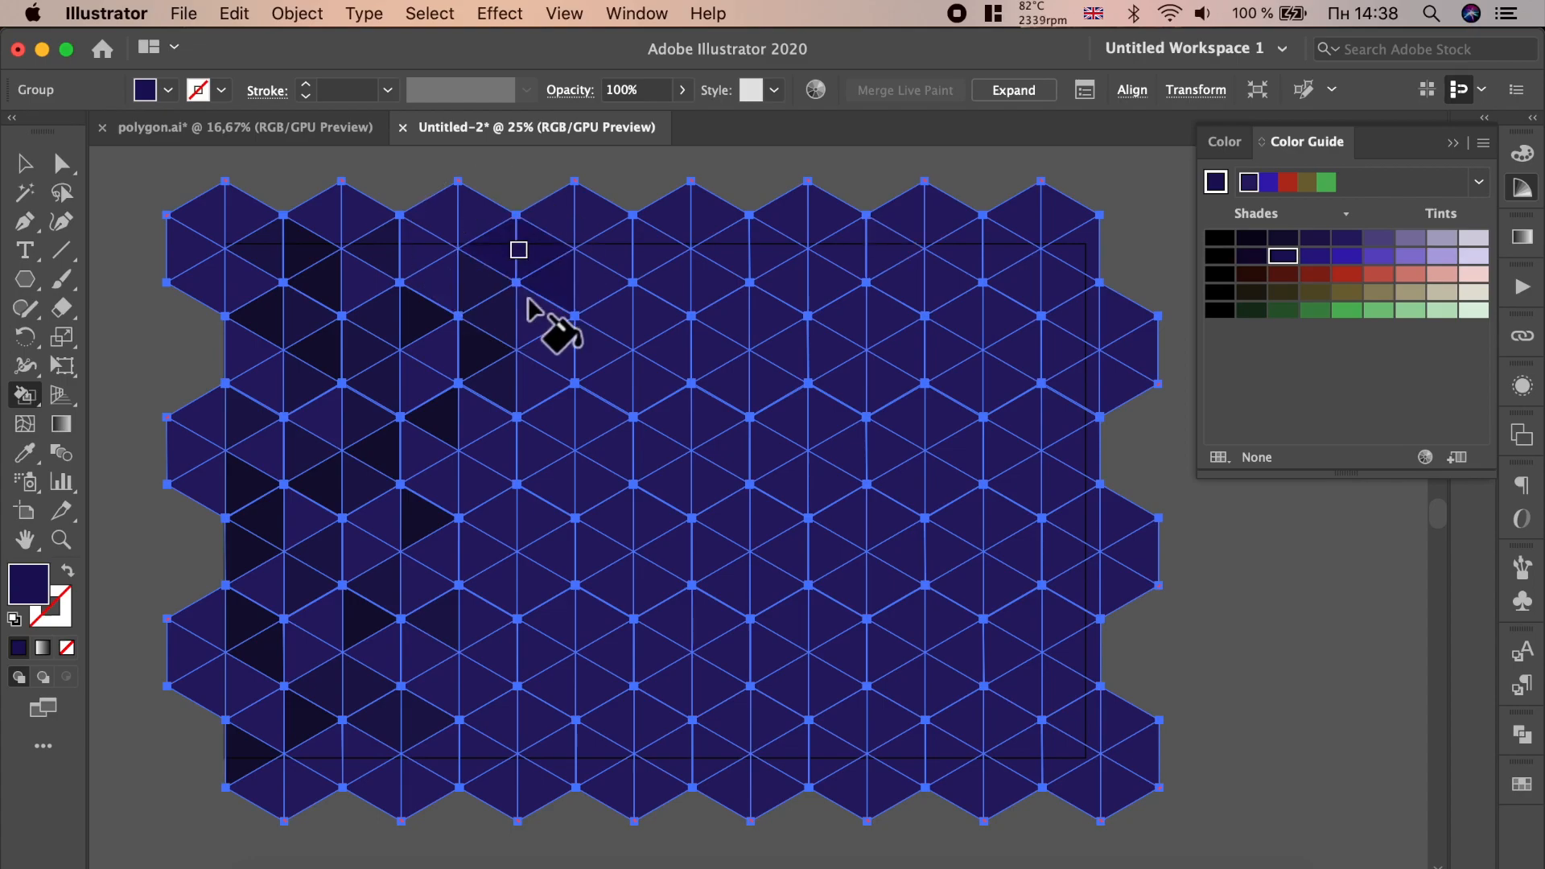
pyautogui.click(446, 684)
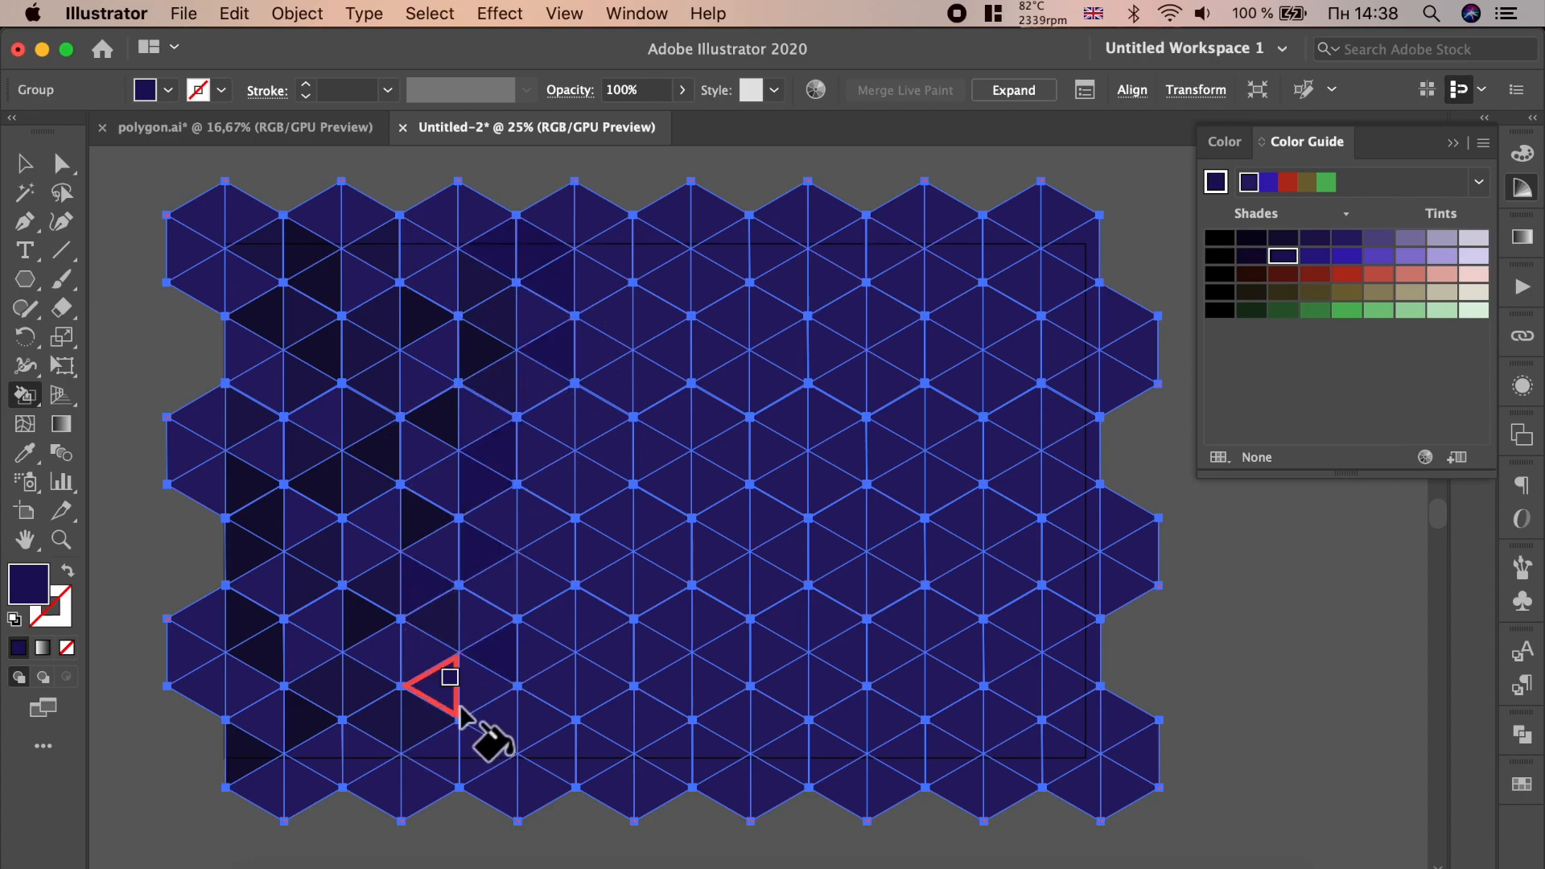
pyautogui.click(1346, 238)
pyautogui.click(541, 402)
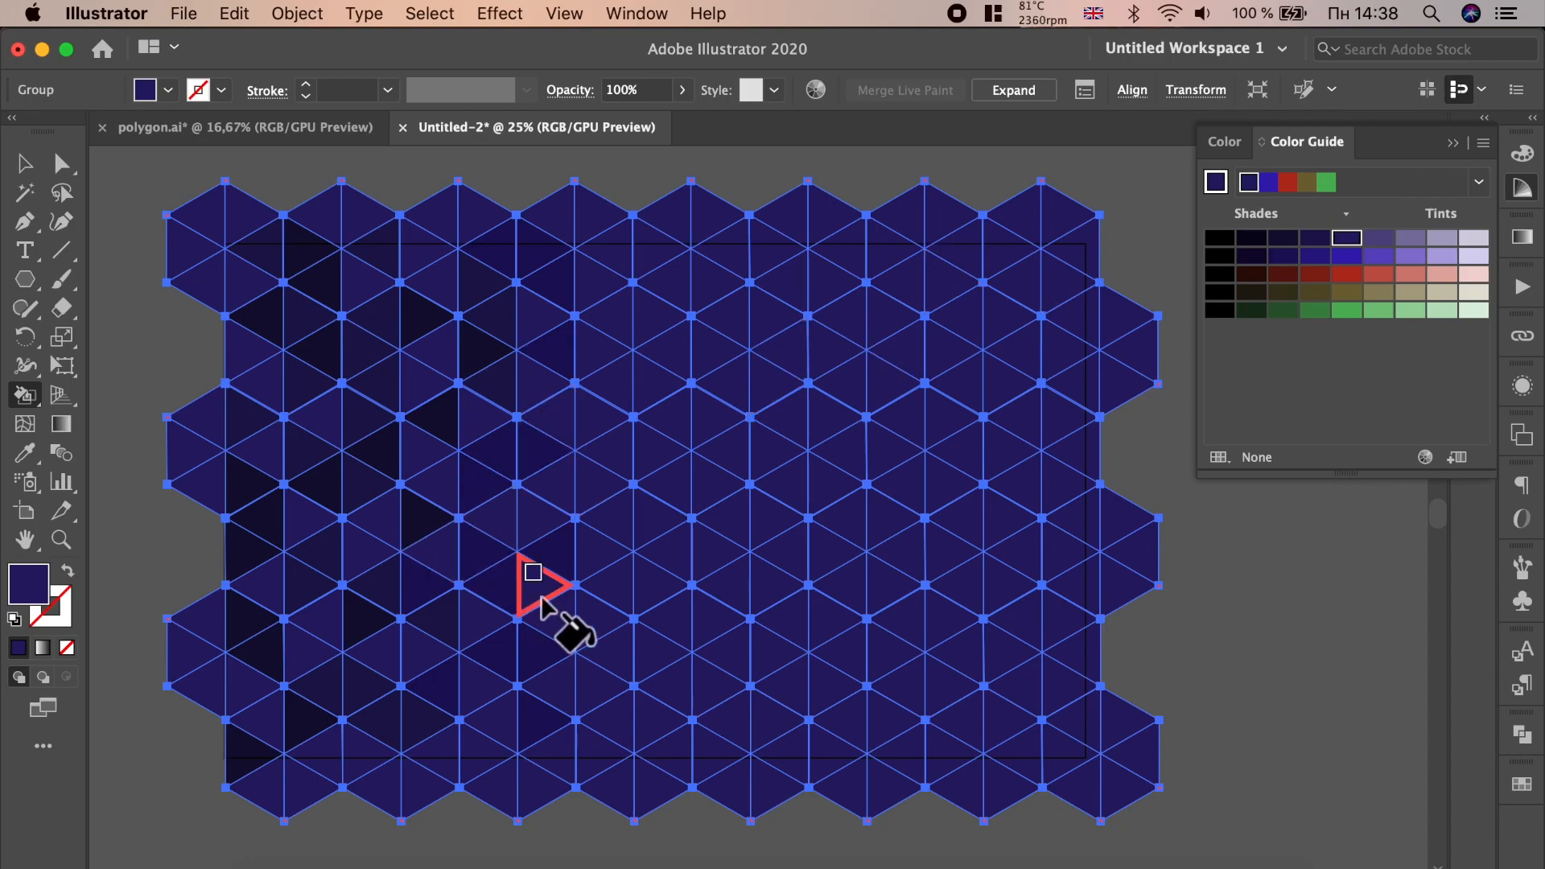
pyautogui.click(1315, 237)
pyautogui.click(591, 387)
pyautogui.click(467, 566)
pyautogui.click(543, 649)
pyautogui.click(593, 621)
pyautogui.click(534, 534)
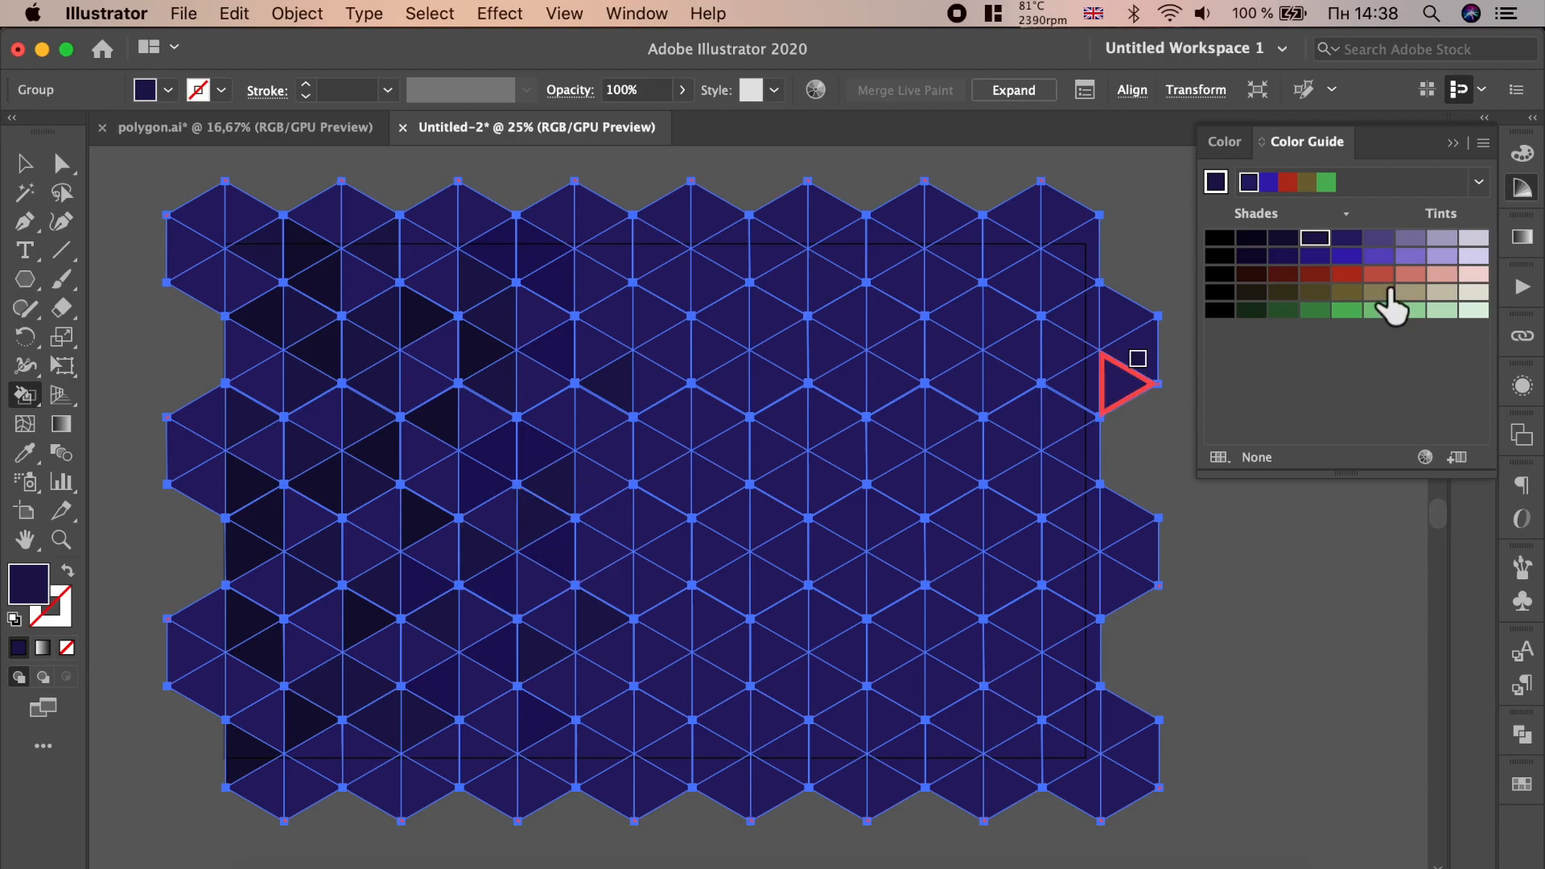
# - Fill more scattered triangles toward the middle of the pattern with the same medium shade
pyautogui.click(535, 315)
pyautogui.click(594, 270)
pyautogui.click(698, 283)
pyautogui.click(698, 401)
pyautogui.click(594, 419)
pyautogui.click(615, 522)
pyautogui.click(670, 625)
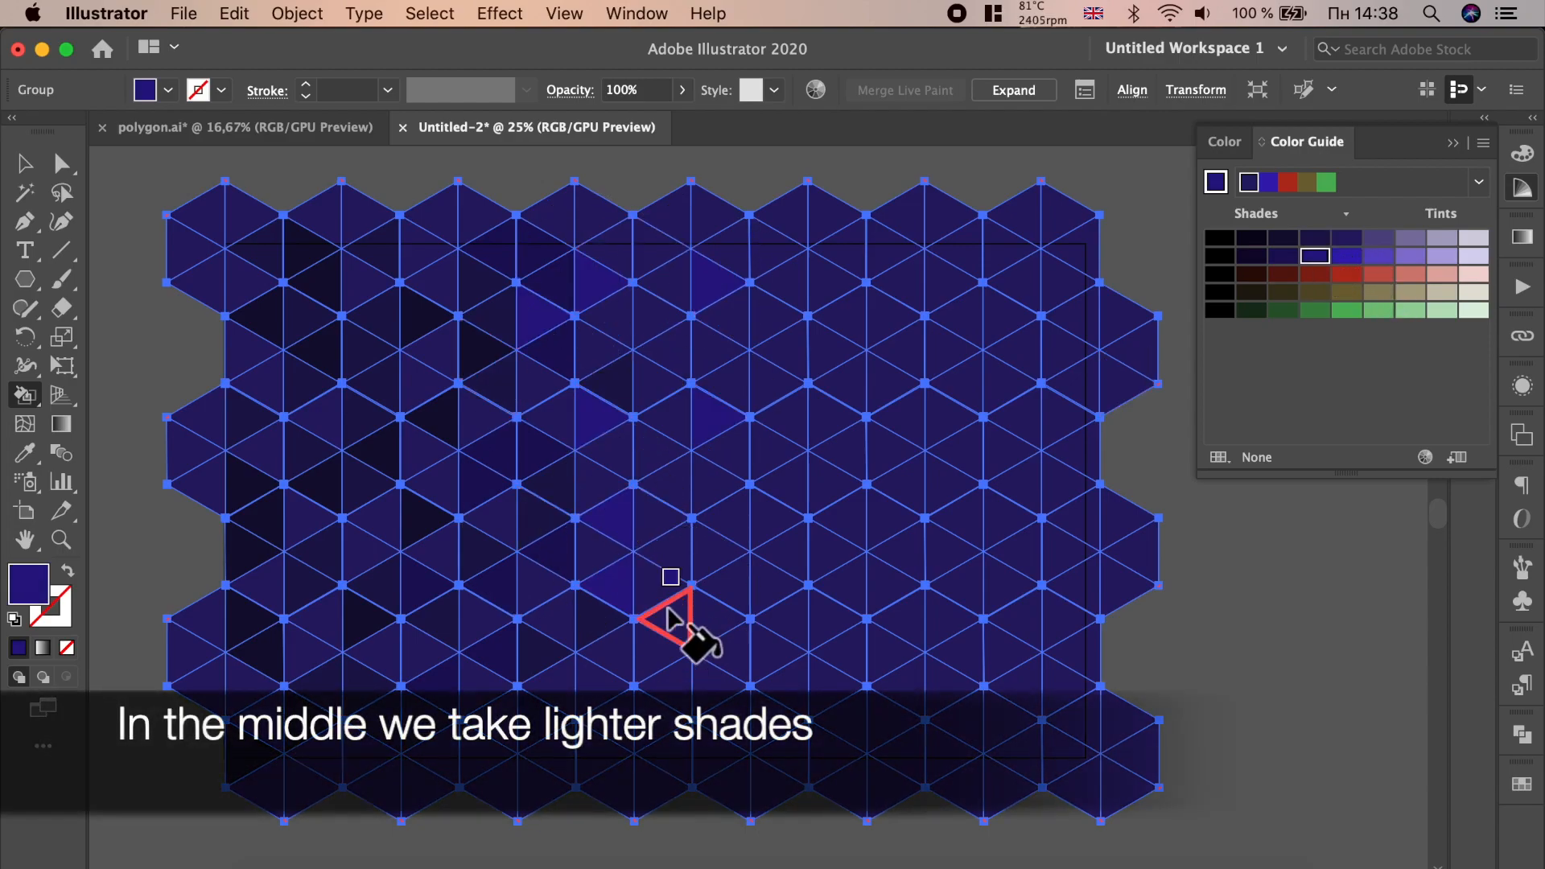
# - Switch the Color Guide harmony rule to Shades
pyautogui.click(1481, 184)
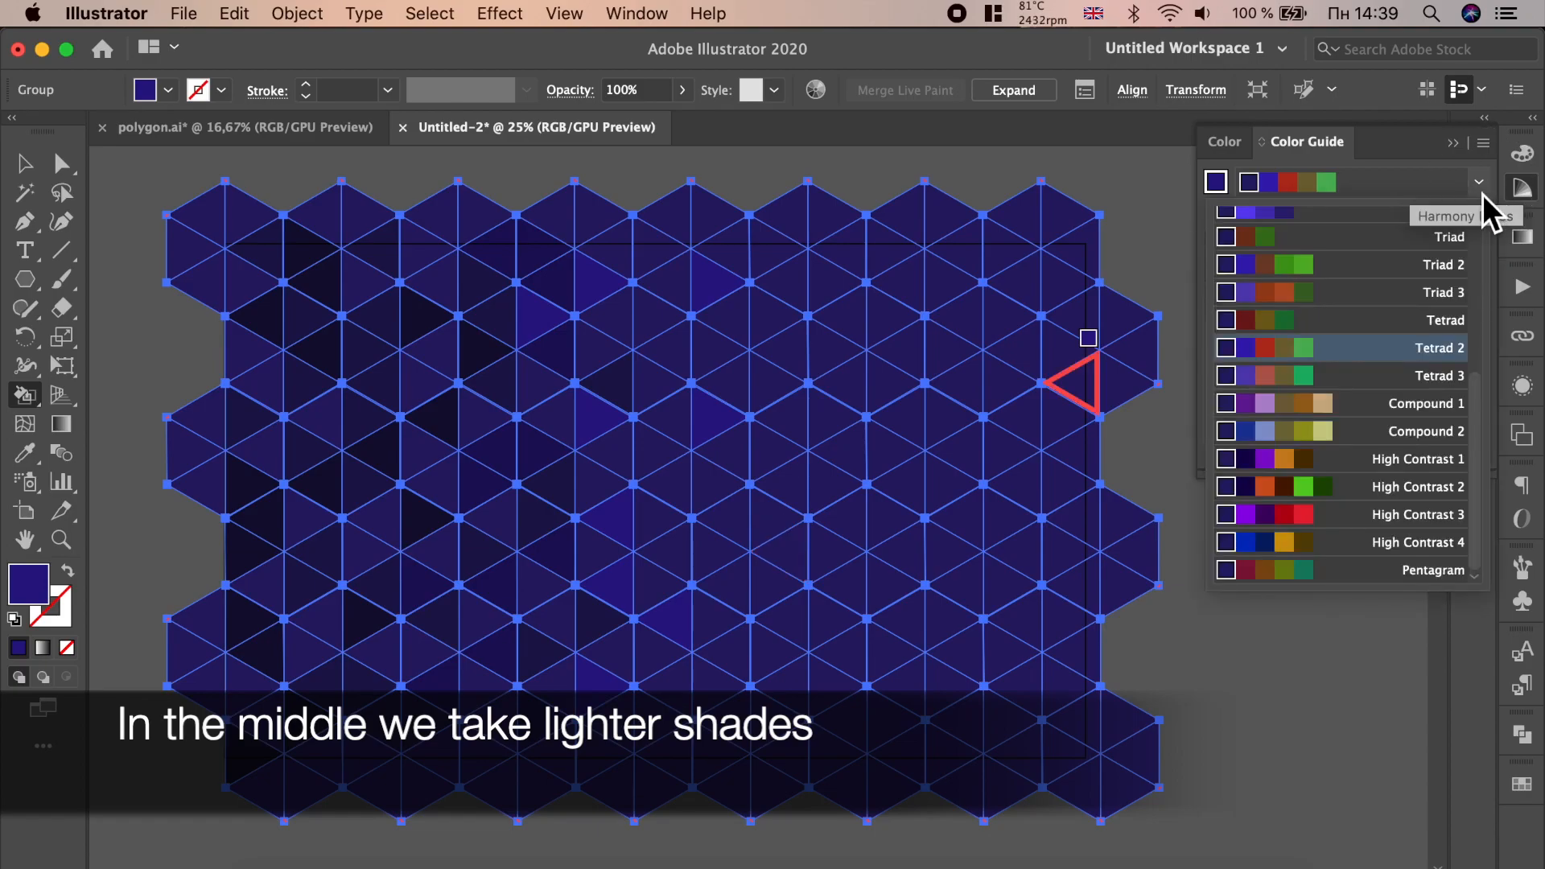
pyautogui.scroll(3, 1400, 314)
pyautogui.scroll(2, 1399, 318)
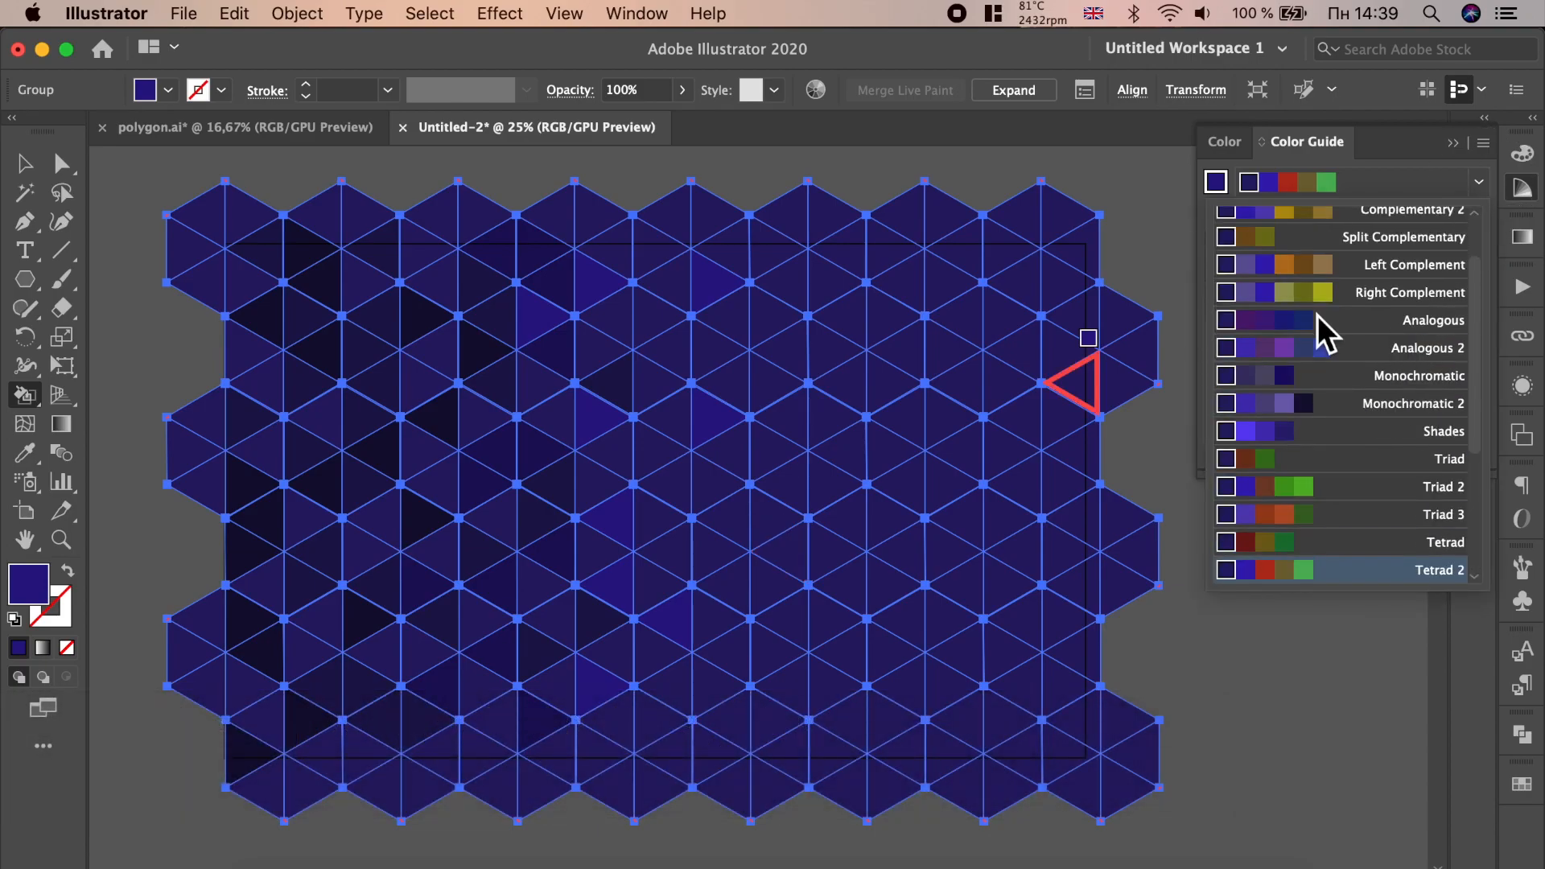
pyautogui.scroll(2, 1380, 332)
pyautogui.scroll(-5, 1380, 333)
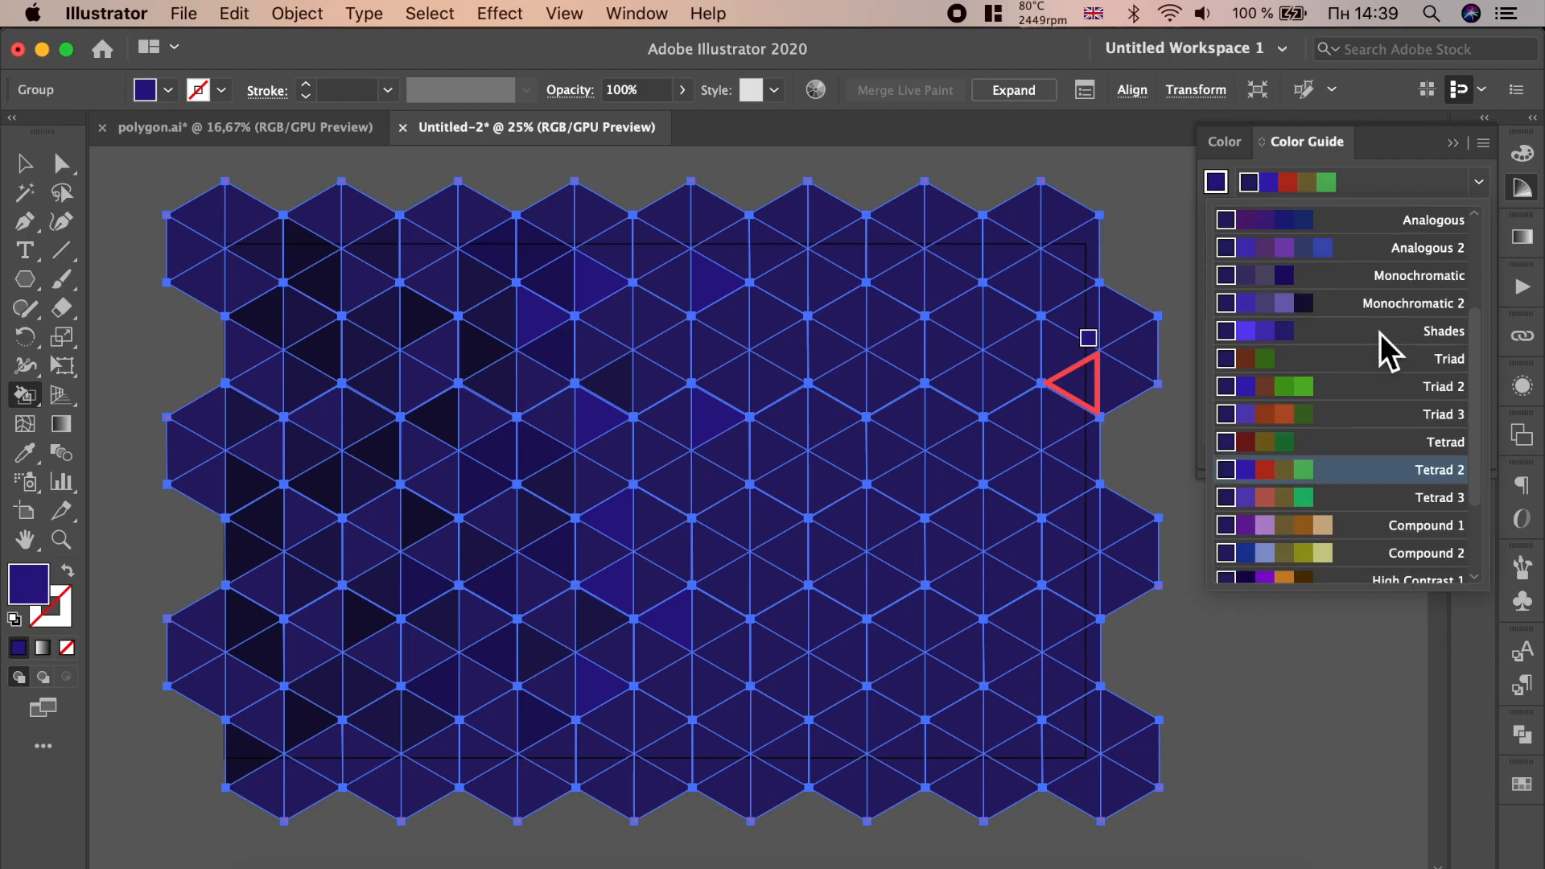
pyautogui.click(1323, 330)
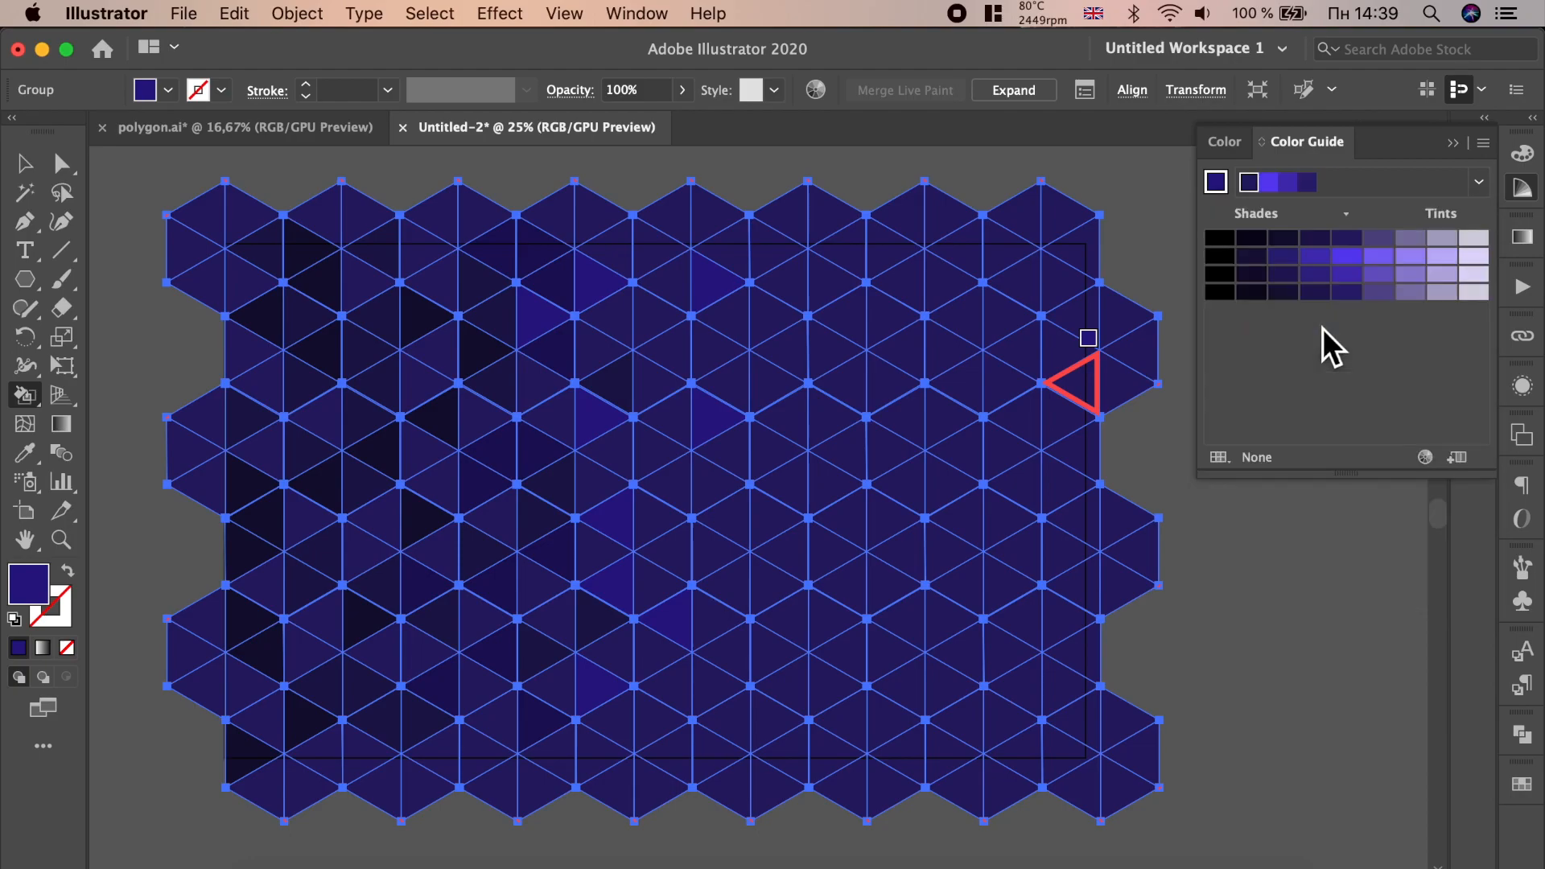
# - Fill a few central triangles with a brighter violet shade
pyautogui.click(1317, 274)
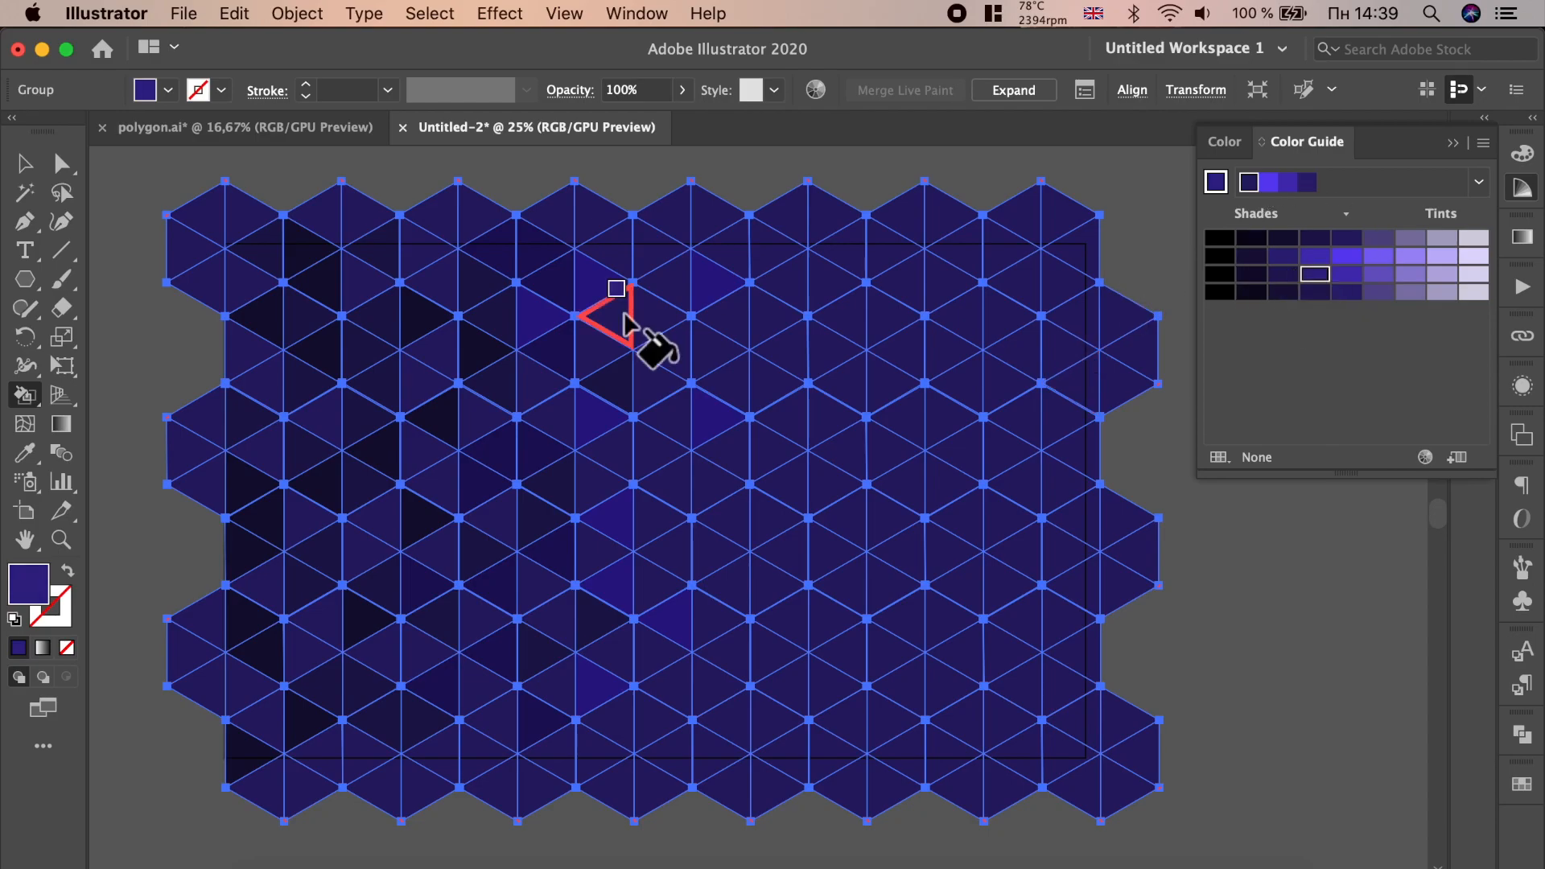
pyautogui.click(642, 426)
pyautogui.click(684, 493)
pyautogui.click(714, 516)
pyautogui.click(642, 563)
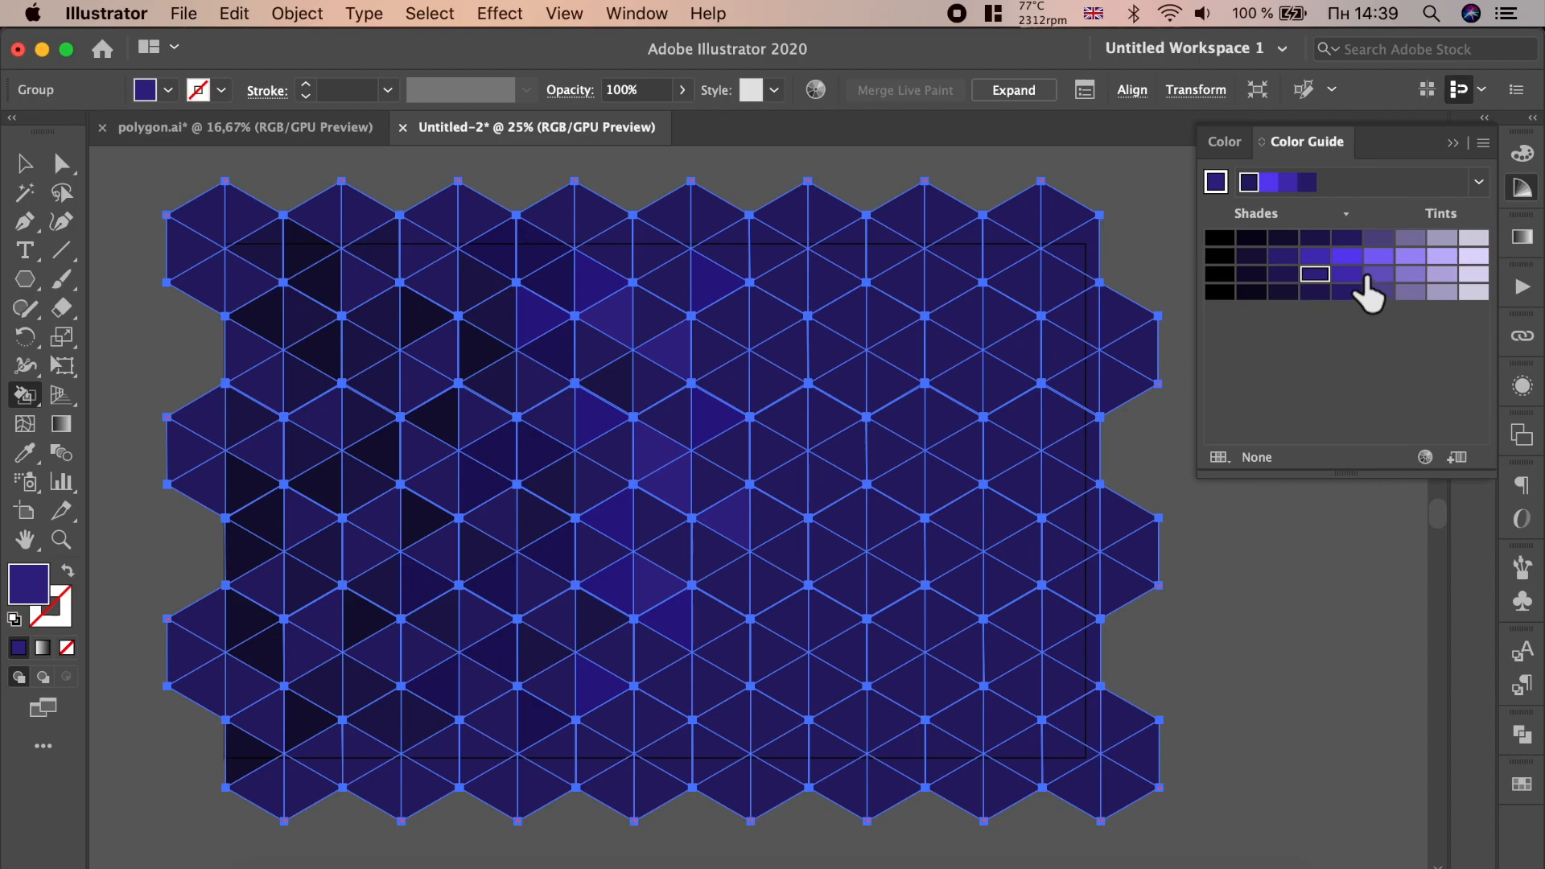
# - Pick a darker violet shade and fill scattered triangles across the centre-left area
pyautogui.click(1288, 256)
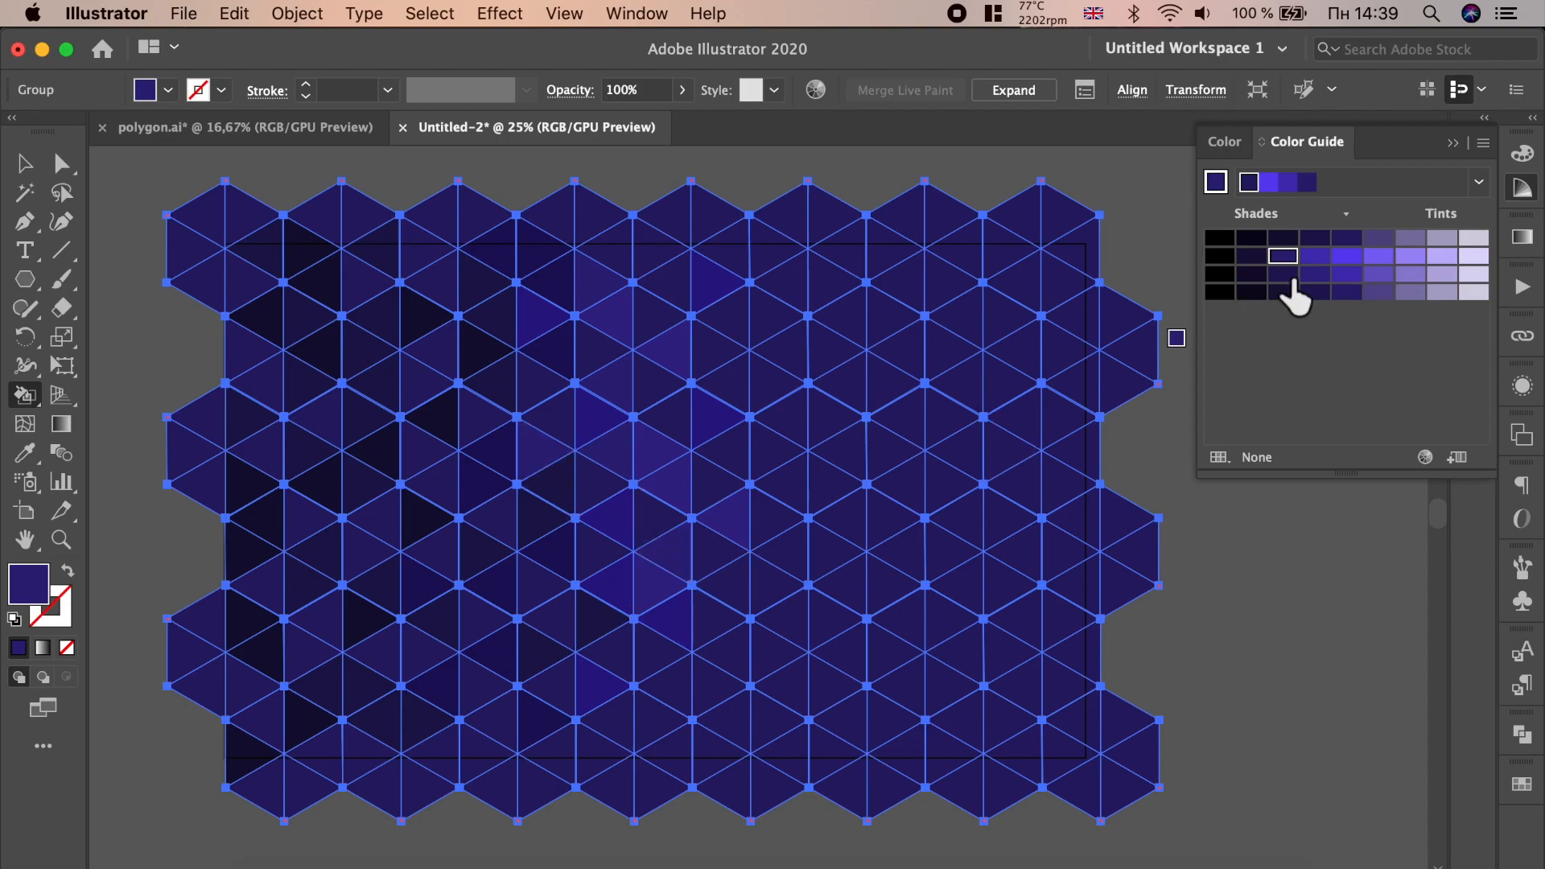
pyautogui.click(708, 412)
pyautogui.click(503, 312)
pyautogui.click(540, 288)
pyautogui.click(631, 423)
pyautogui.click(555, 423)
pyautogui.click(524, 498)
pyautogui.click(536, 575)
pyautogui.click(483, 652)
pyautogui.click(644, 755)
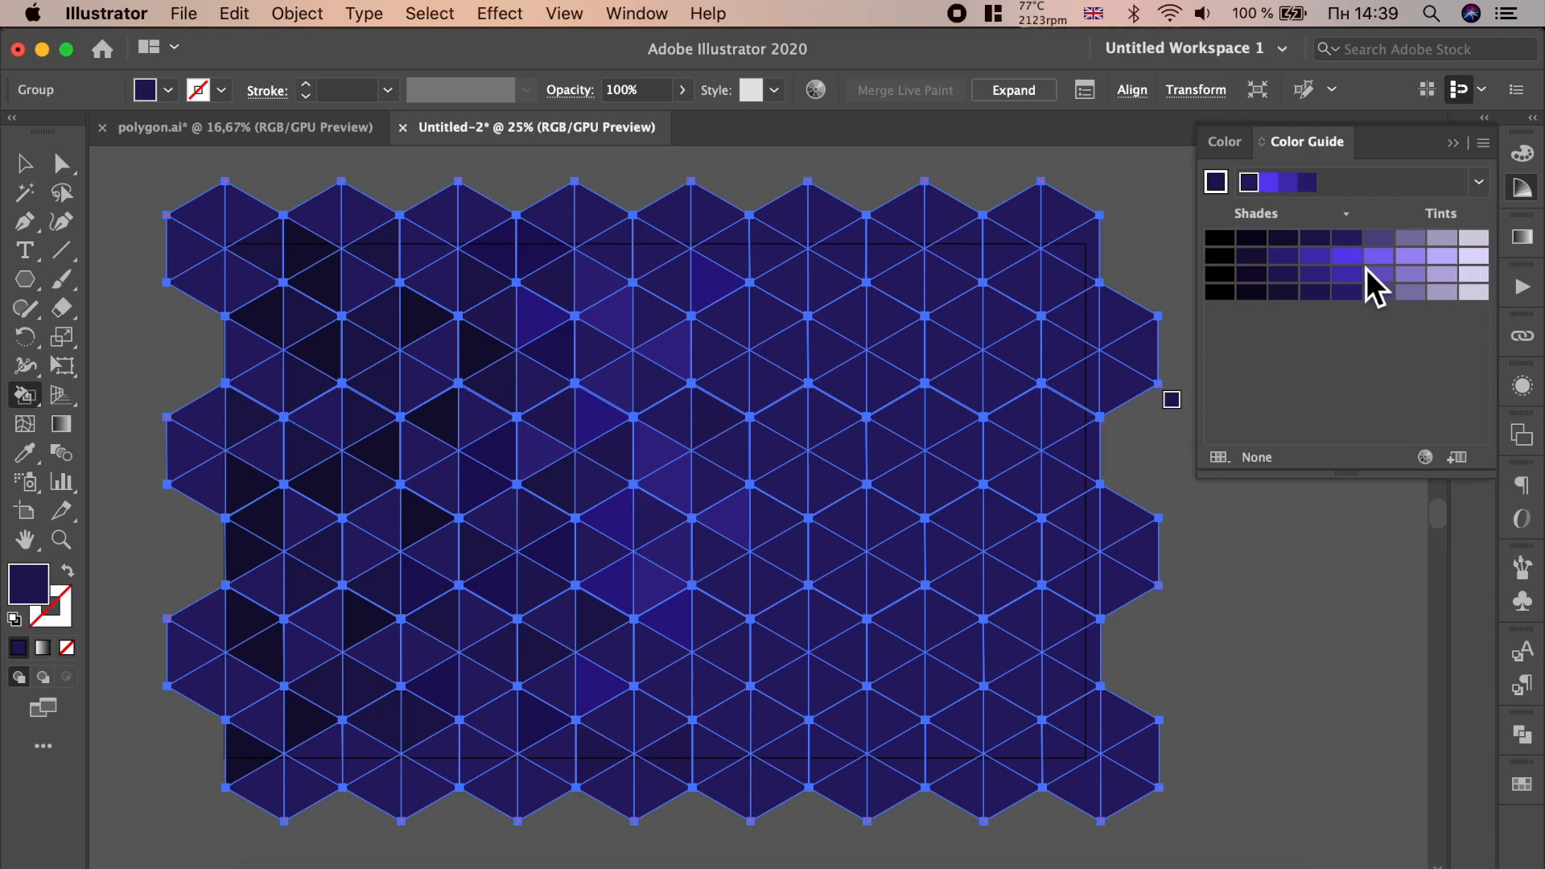
# - Pick a deep violet shade and fill a handful of triangles near the centre
pyautogui.click(1345, 294)
pyautogui.click(593, 342)
pyautogui.click(623, 281)
pyautogui.click(586, 256)
pyautogui.click(557, 497)
pyautogui.click(603, 622)
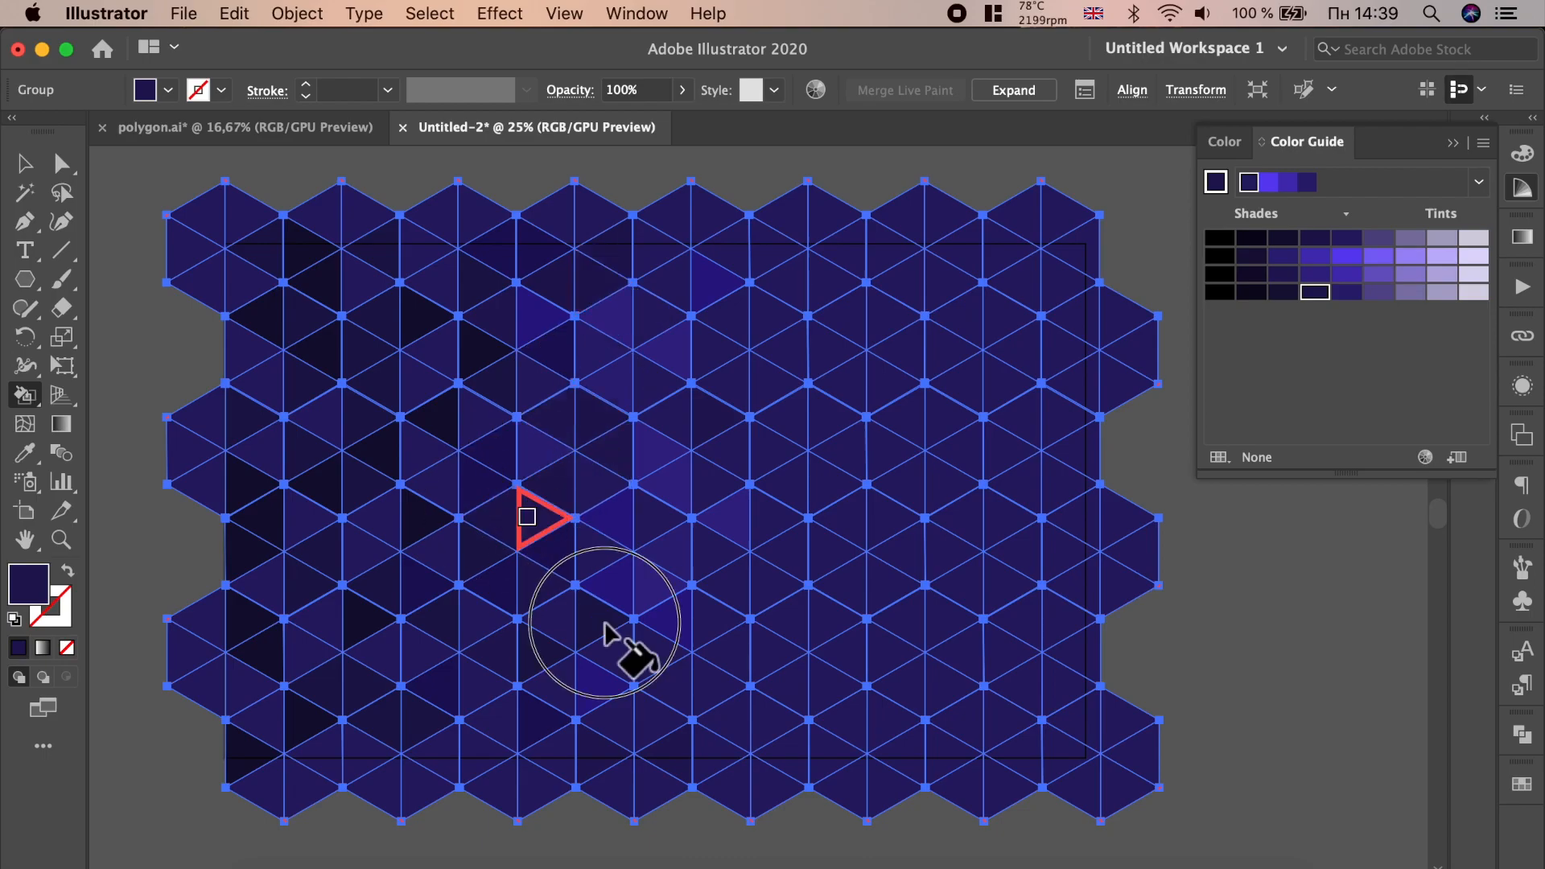
# - Pick a muted lilac shade and fill scattered triangles through the middle of the pattern
pyautogui.click(1380, 293)
pyautogui.click(672, 350)
pyautogui.click(785, 358)
pyautogui.click(736, 310)
pyautogui.click(675, 208)
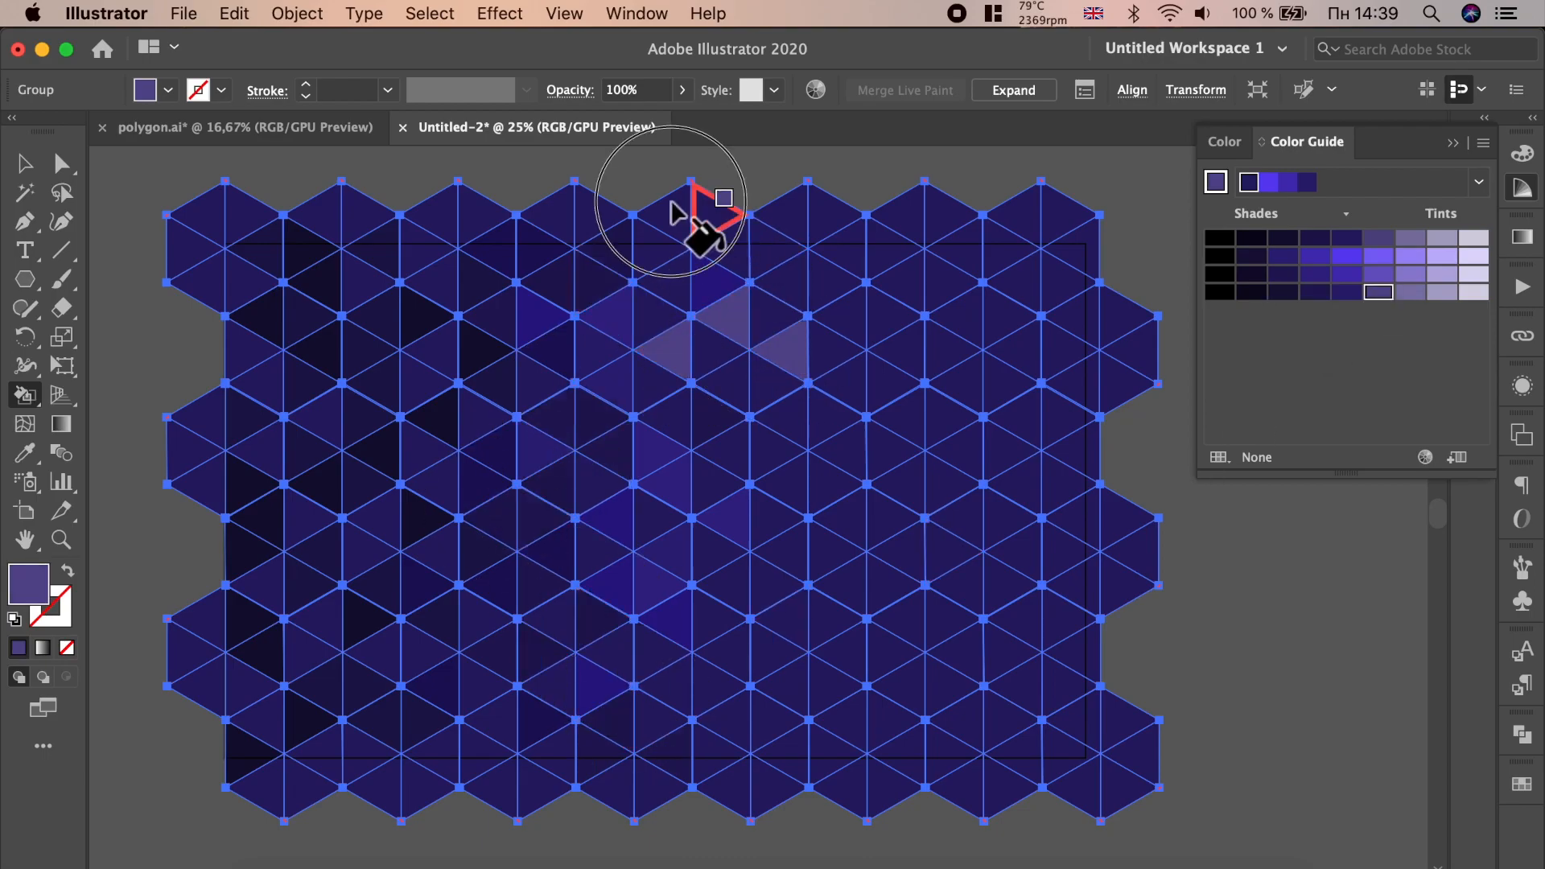
pyautogui.click(600, 484)
pyautogui.click(602, 684)
pyautogui.click(774, 652)
pyautogui.click(732, 517)
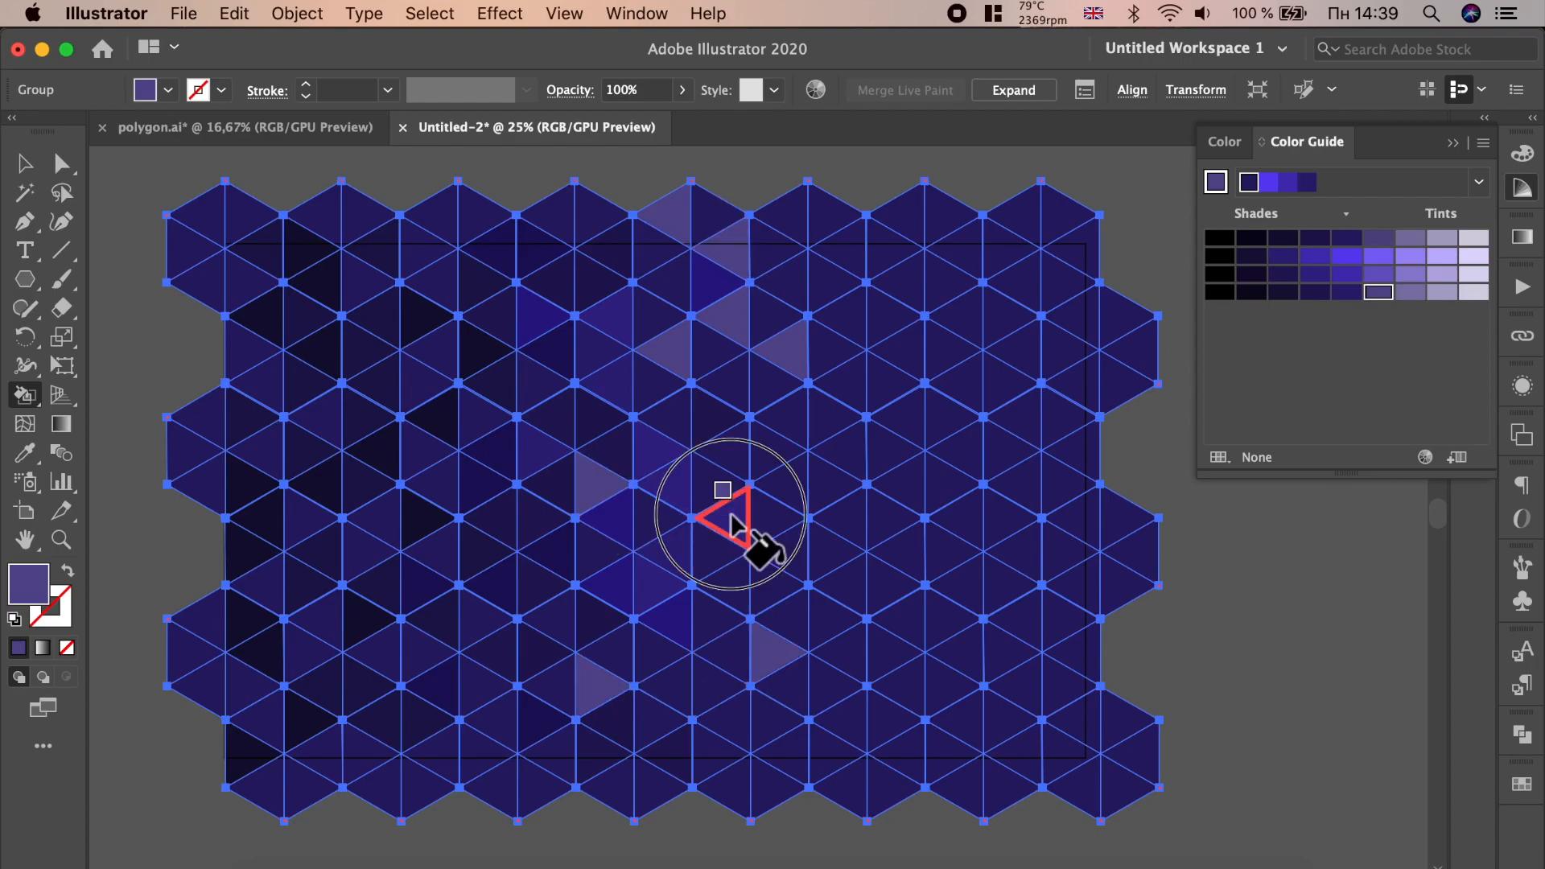
# - Fill more triangles toward the right half with the same muted lilac shade
pyautogui.click(847, 518)
pyautogui.click(897, 651)
pyautogui.click(845, 718)
pyautogui.click(962, 721)
pyautogui.click(1015, 554)
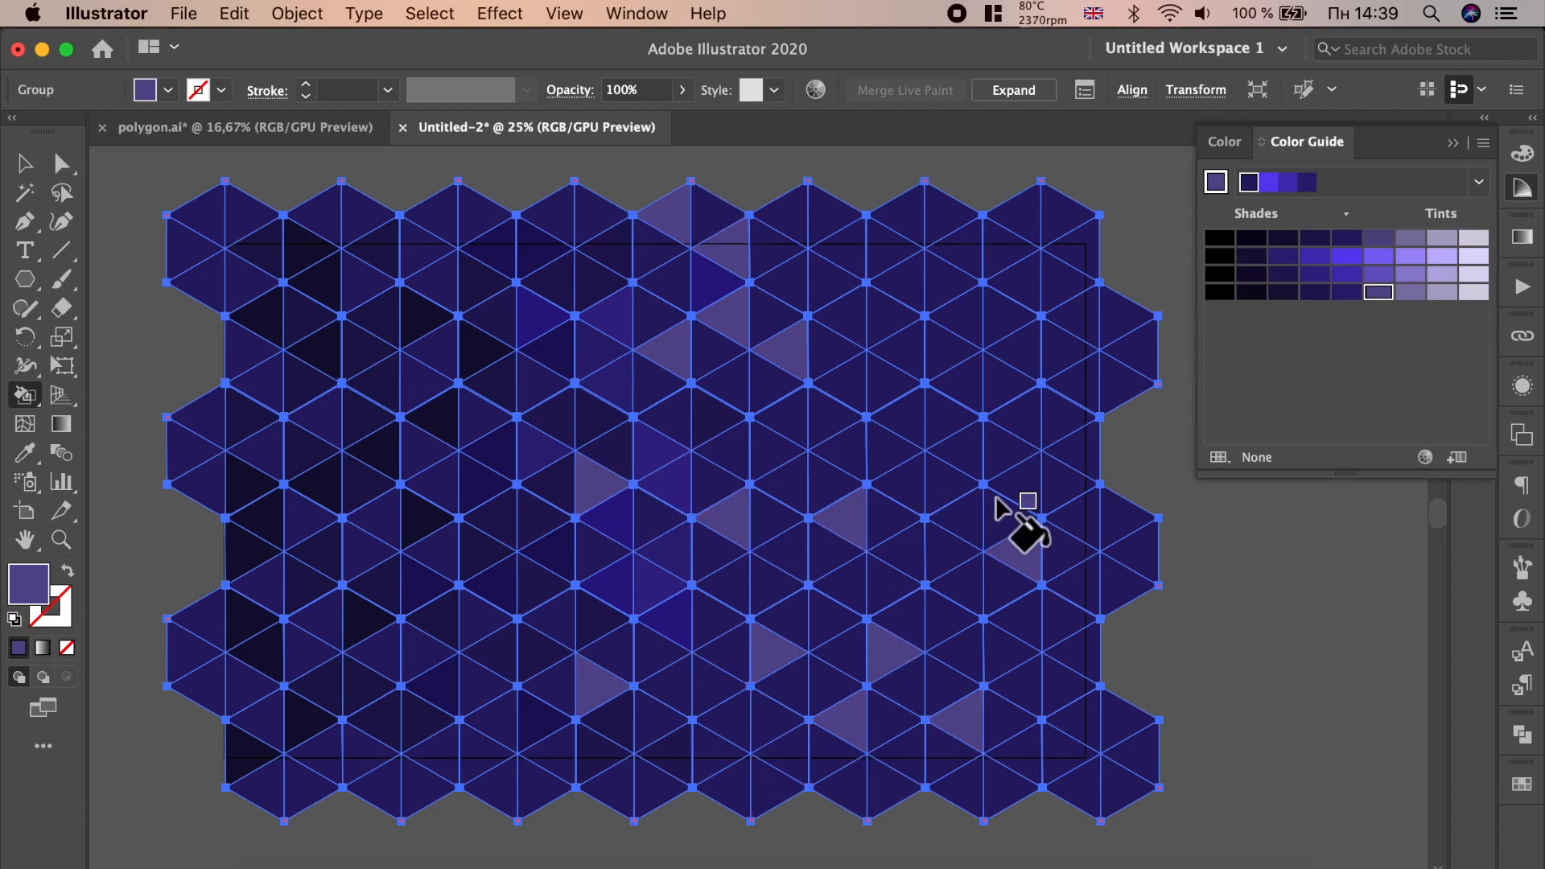
pyautogui.click(944, 483)
pyautogui.click(945, 348)
pyautogui.click(885, 249)
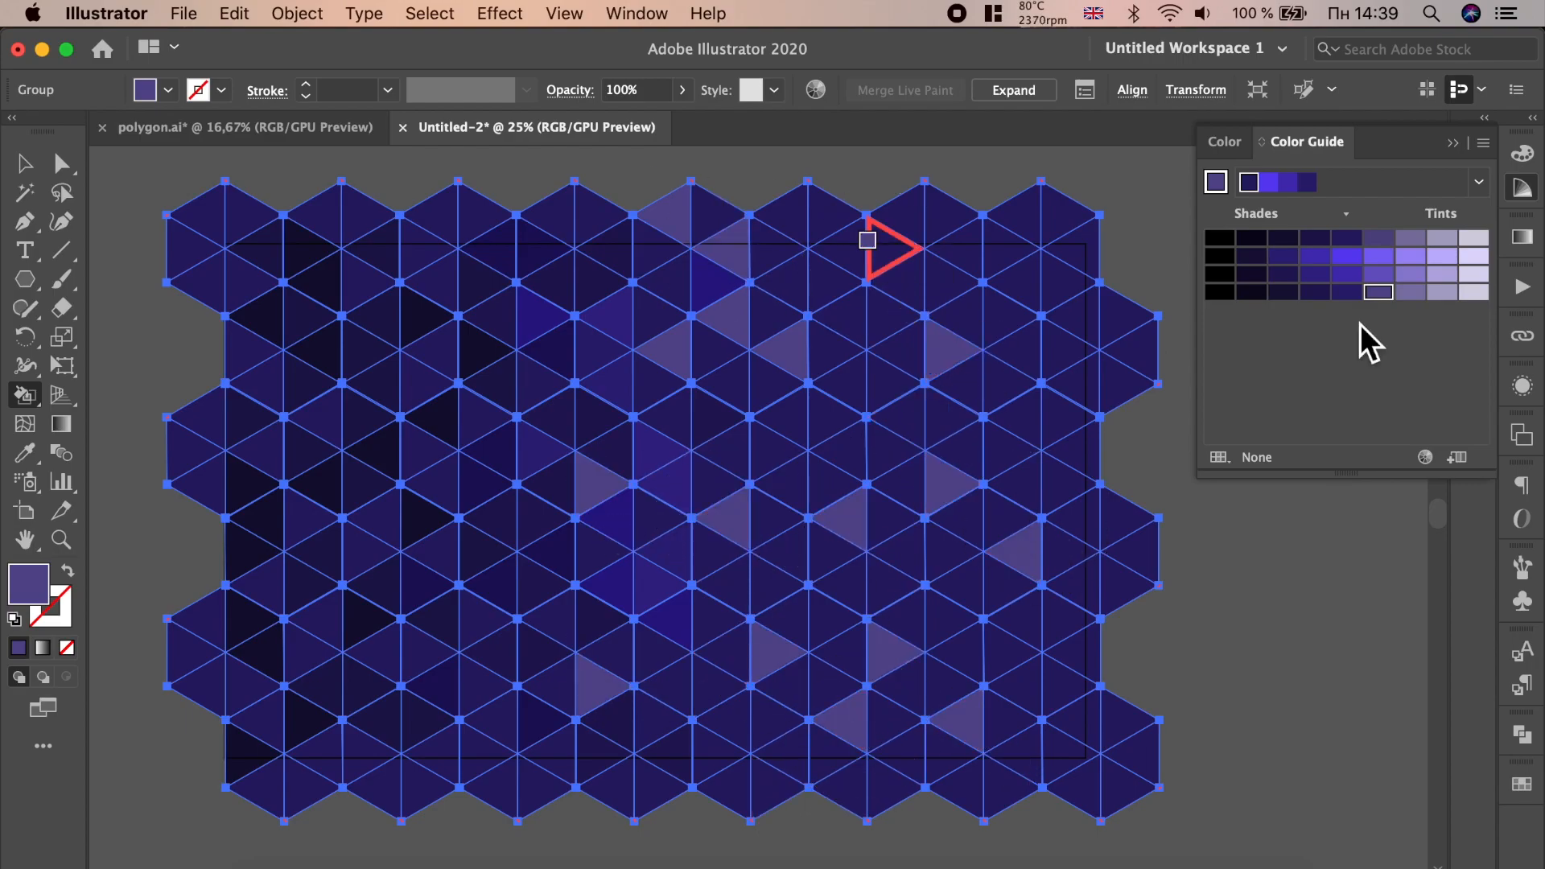
# - Pick a brighter lilac shade and fill several triangles down the centre
pyautogui.click(1388, 276)
pyautogui.click(658, 318)
pyautogui.click(765, 412)
pyautogui.click(715, 483)
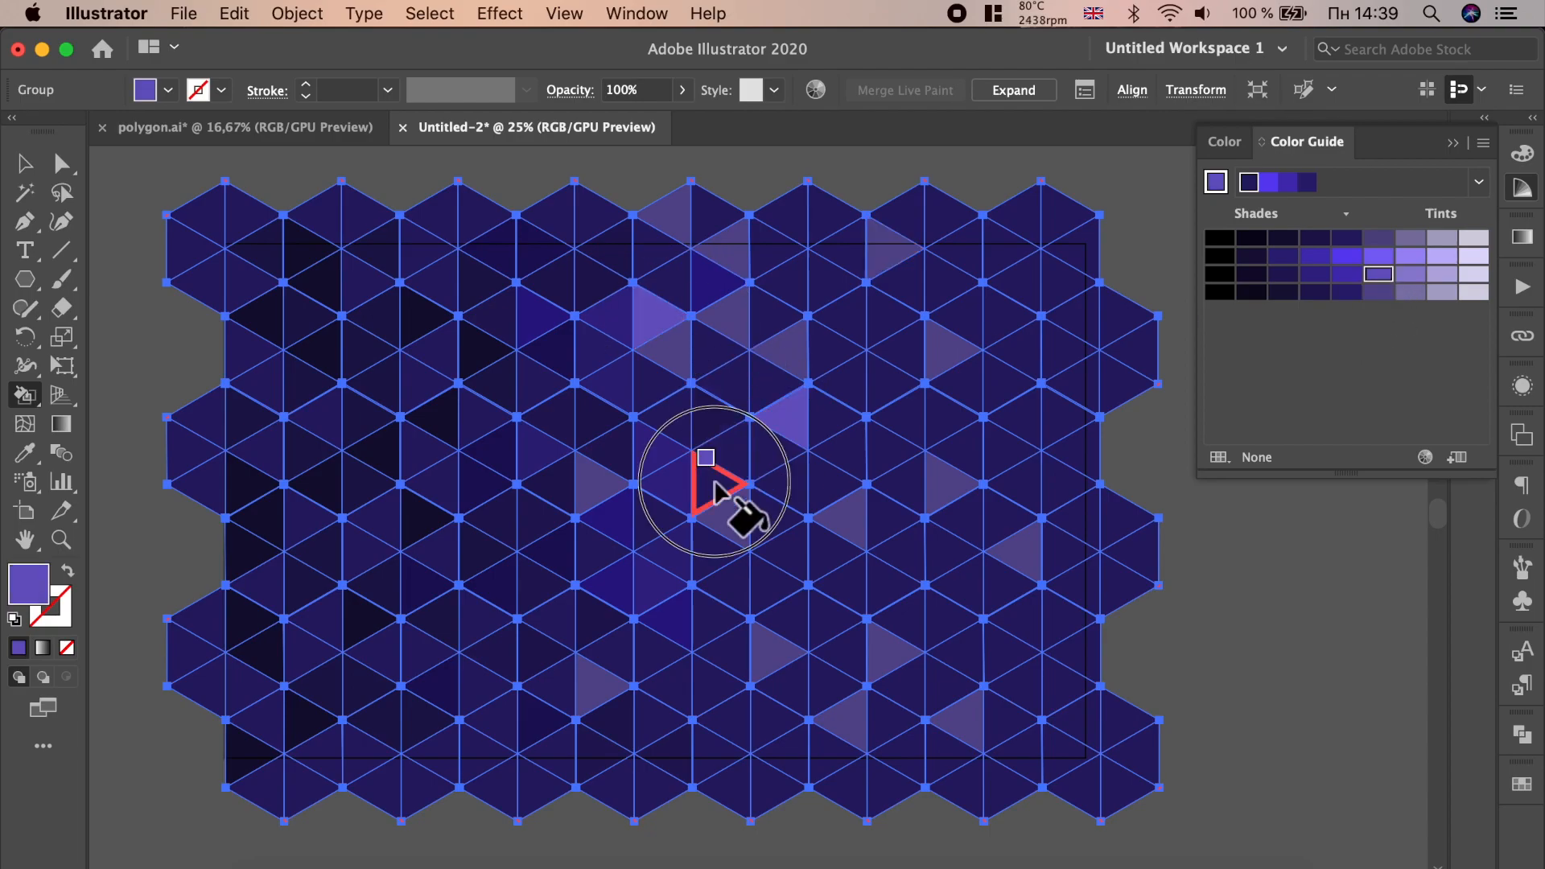
pyautogui.click(721, 549)
pyautogui.click(732, 718)
pyautogui.click(536, 488)
pyautogui.click(555, 520)
pyautogui.click(491, 619)
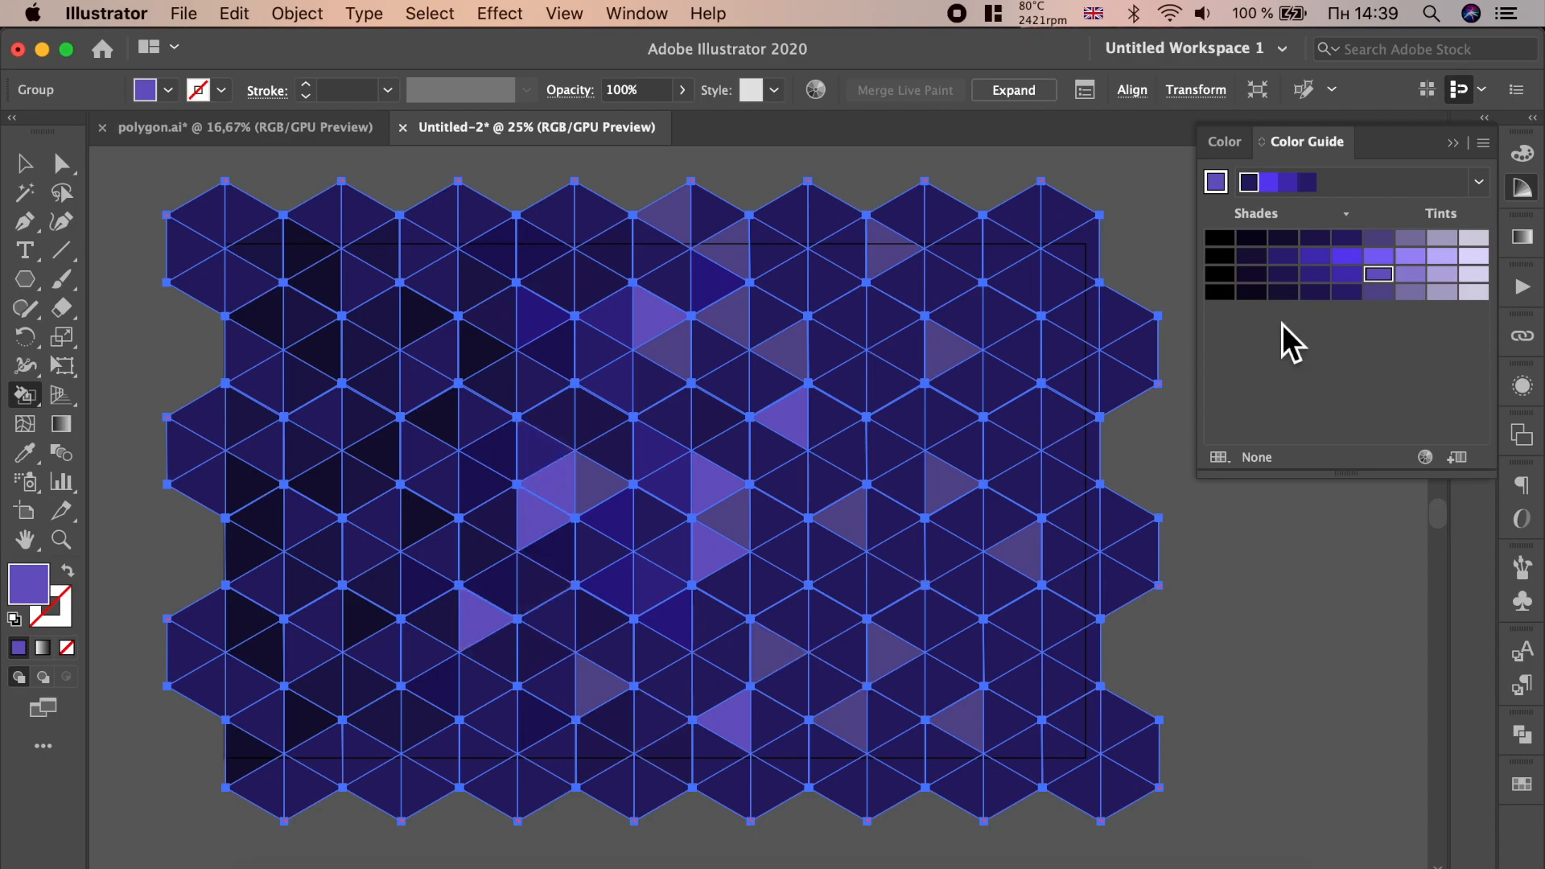
pyautogui.press('super+z')
pyautogui.press('super+z')
pyautogui.press('super+z')
pyautogui.press('super+z')
pyautogui.press('super+z')
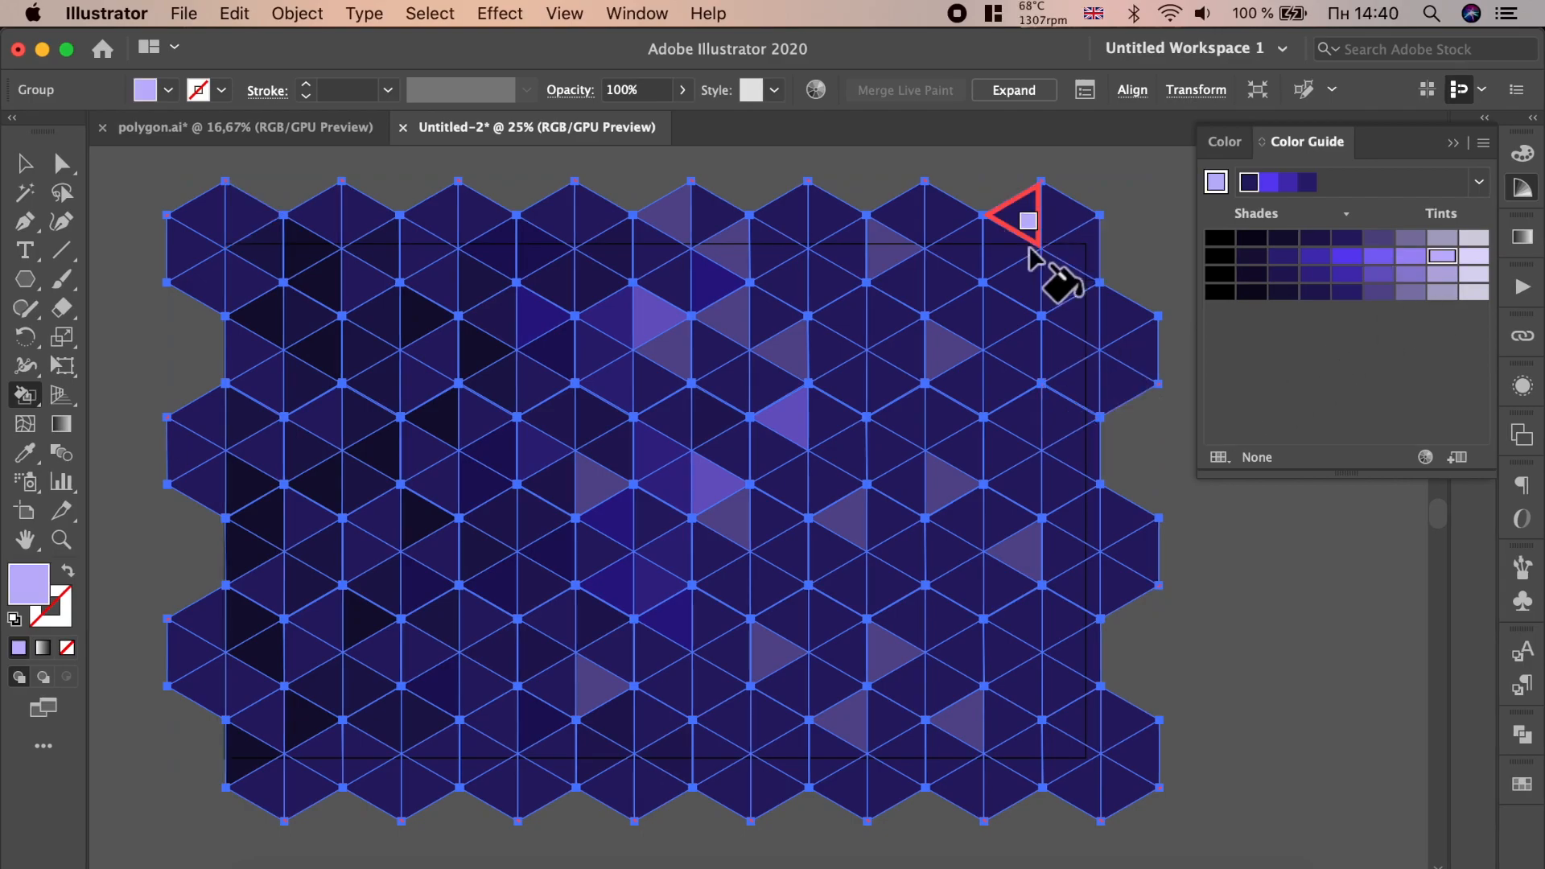
# - Fill triangles on the right side with a pale lavender tint
pyautogui.click(976, 268)
pyautogui.click(1067, 351)
pyautogui.click(970, 394)
pyautogui.click(1020, 449)
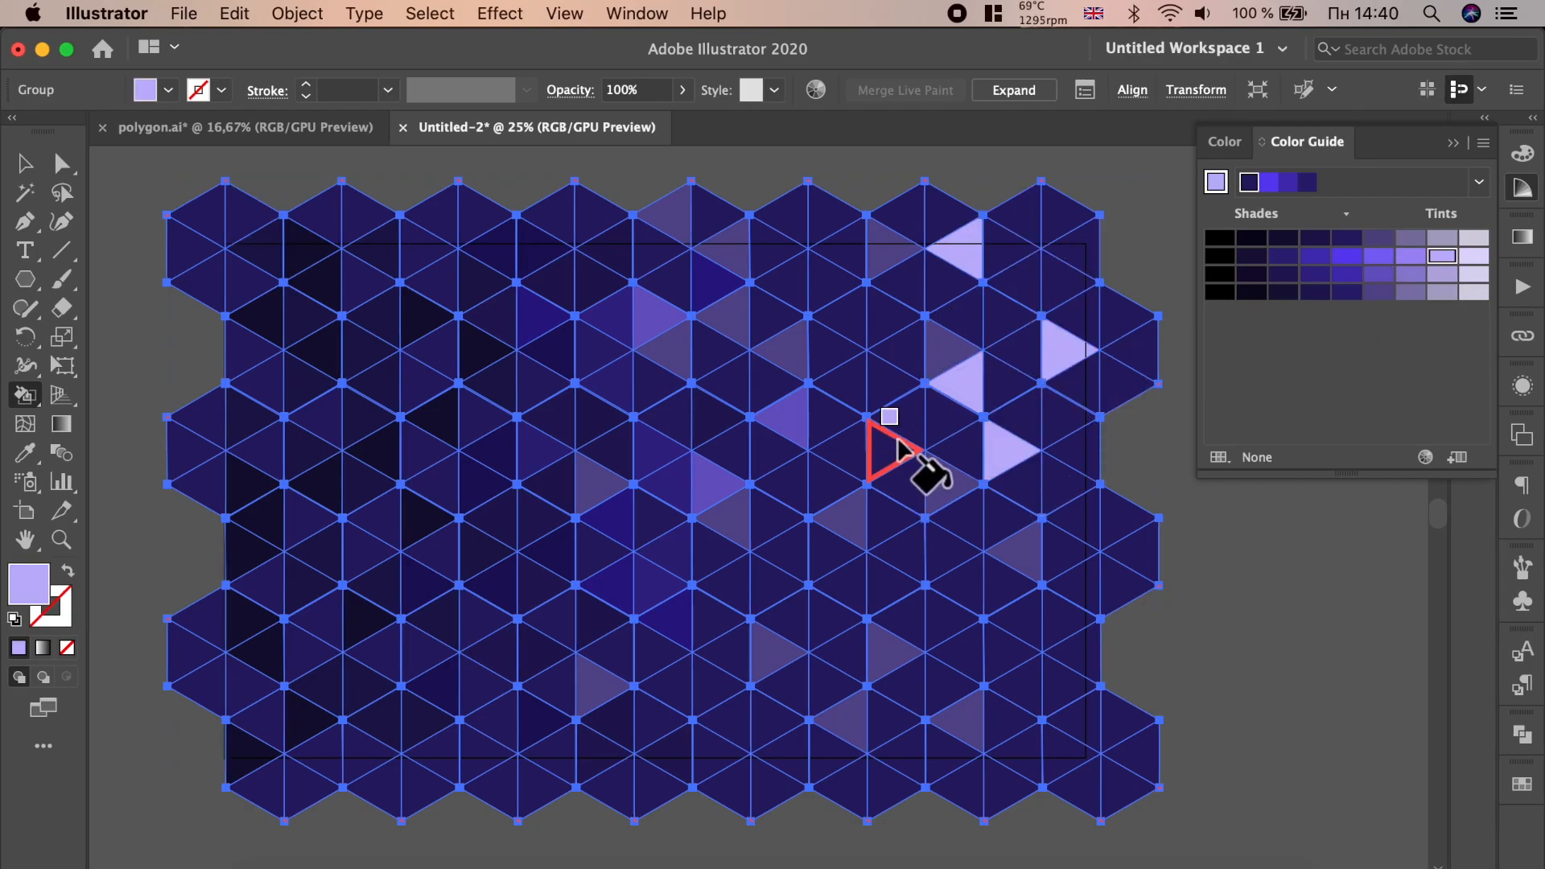
pyautogui.click(895, 618)
pyautogui.click(956, 586)
pyautogui.click(1010, 652)
pyautogui.click(1061, 721)
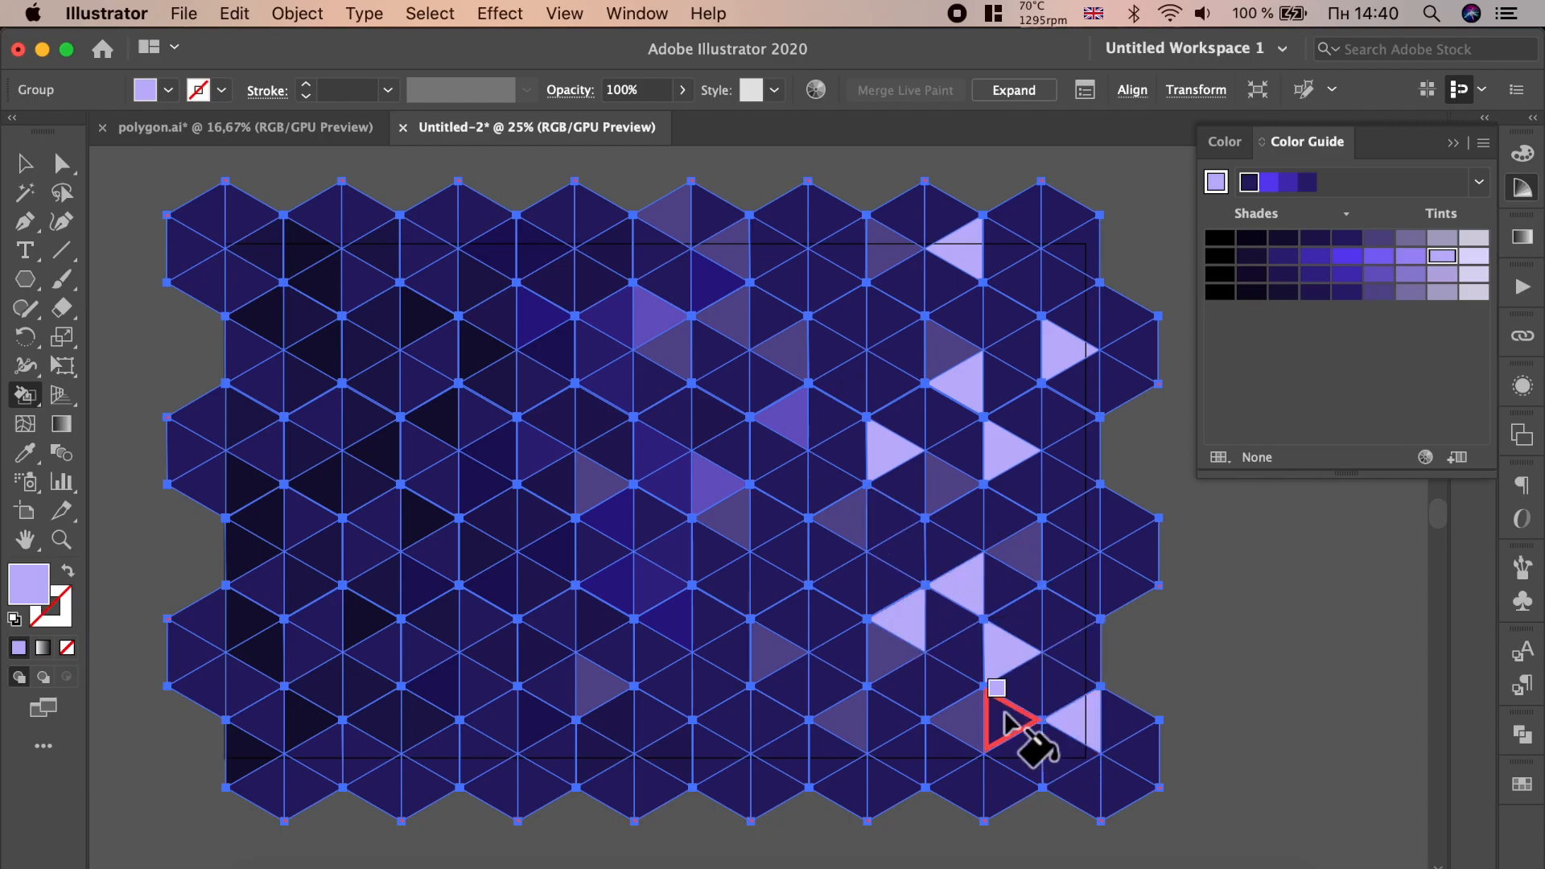
pyautogui.click(1074, 516)
pyautogui.click(829, 316)
pyautogui.click(833, 415)
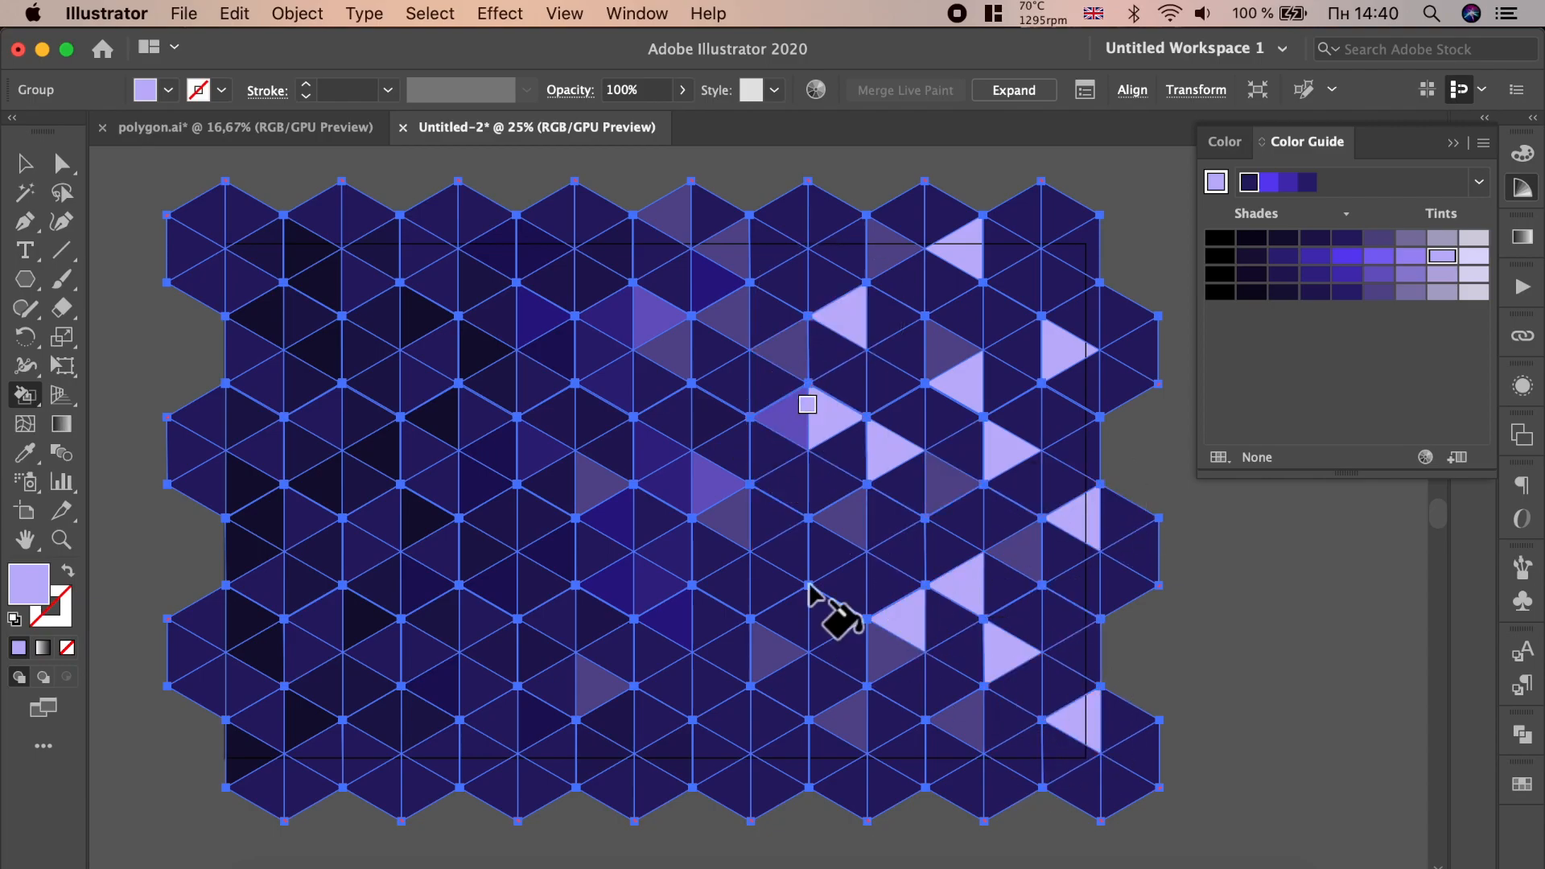
# - Pick the lightest tint and fill more triangles on the right side
pyautogui.click(1474, 256)
pyautogui.click(1054, 416)
pyautogui.click(1021, 300)
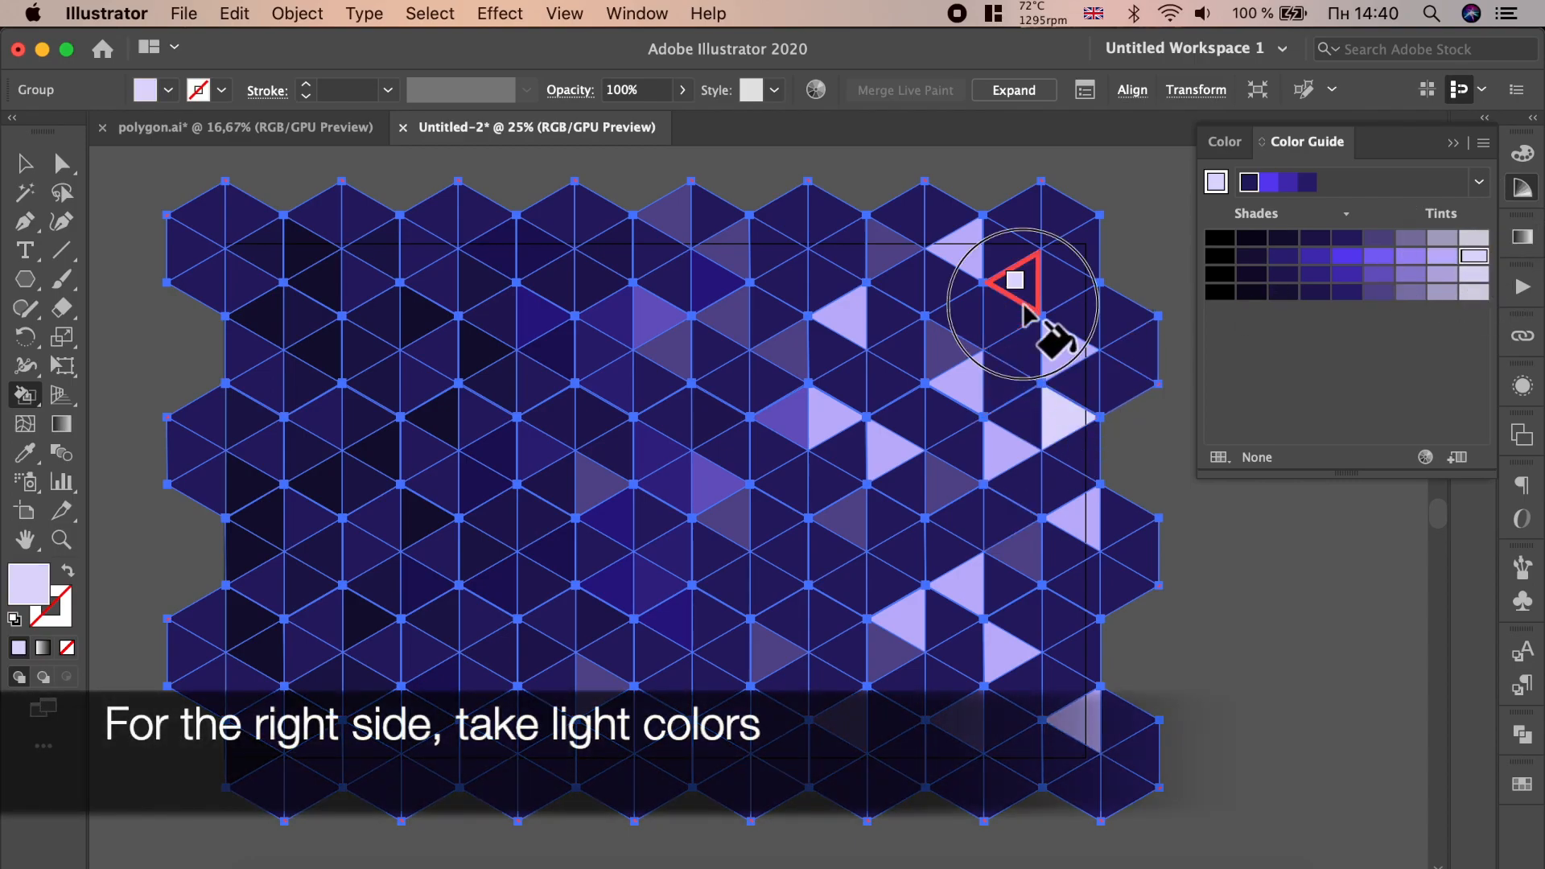
pyautogui.click(1054, 286)
pyautogui.click(917, 304)
pyautogui.click(946, 487)
pyautogui.click(948, 552)
pyautogui.click(1000, 517)
pyautogui.click(972, 718)
pyautogui.click(1035, 750)
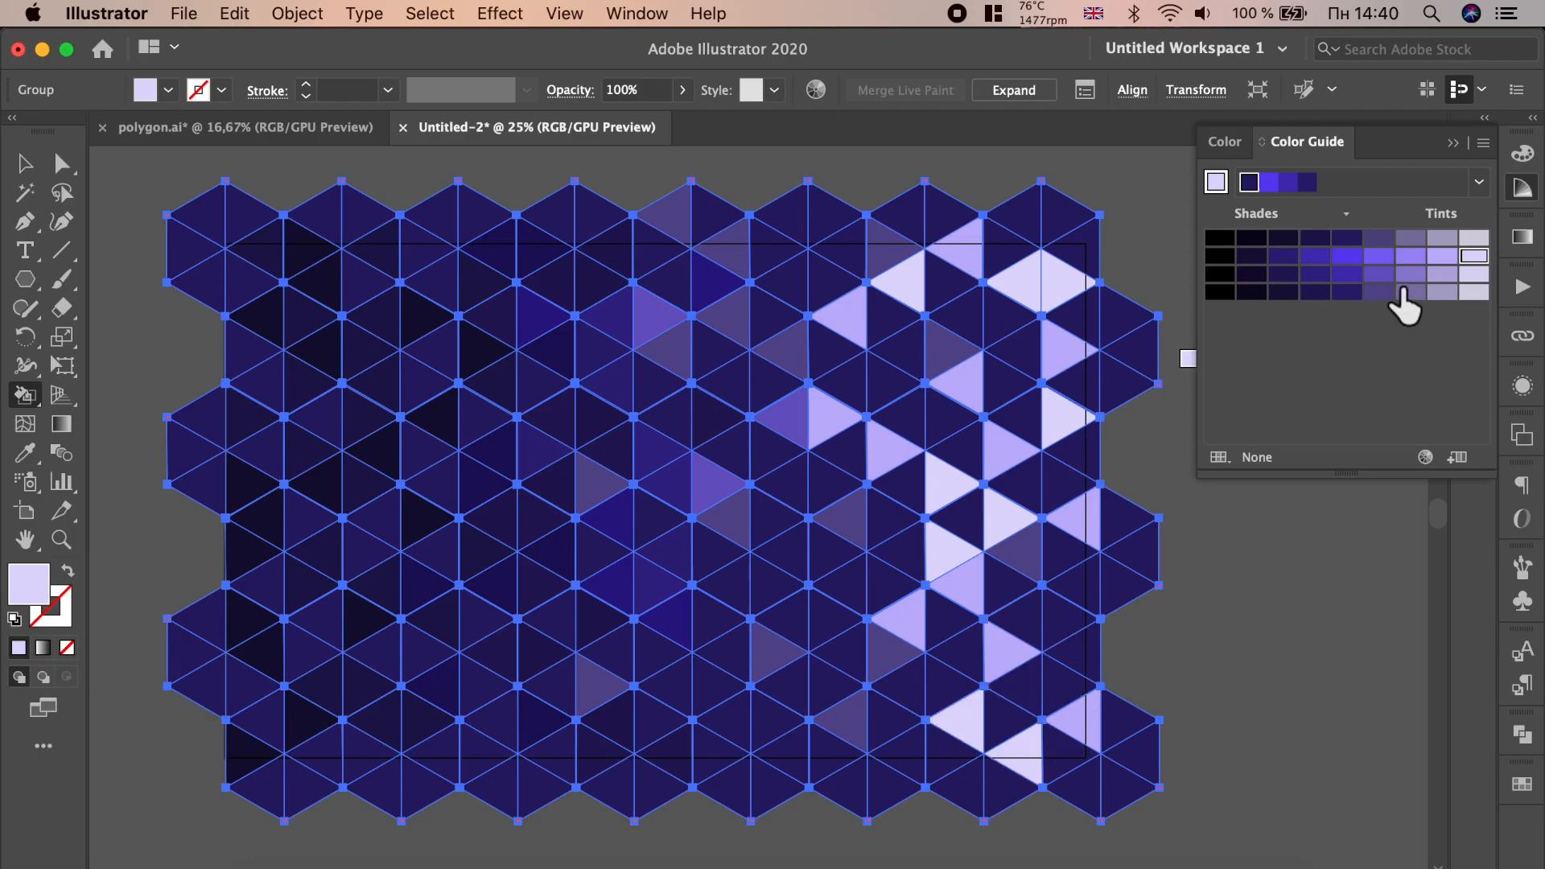
# - Fill triangles between the centre and right side with a medium lilac tint
pyautogui.click(1004, 320)
pyautogui.click(900, 414)
pyautogui.click(854, 447)
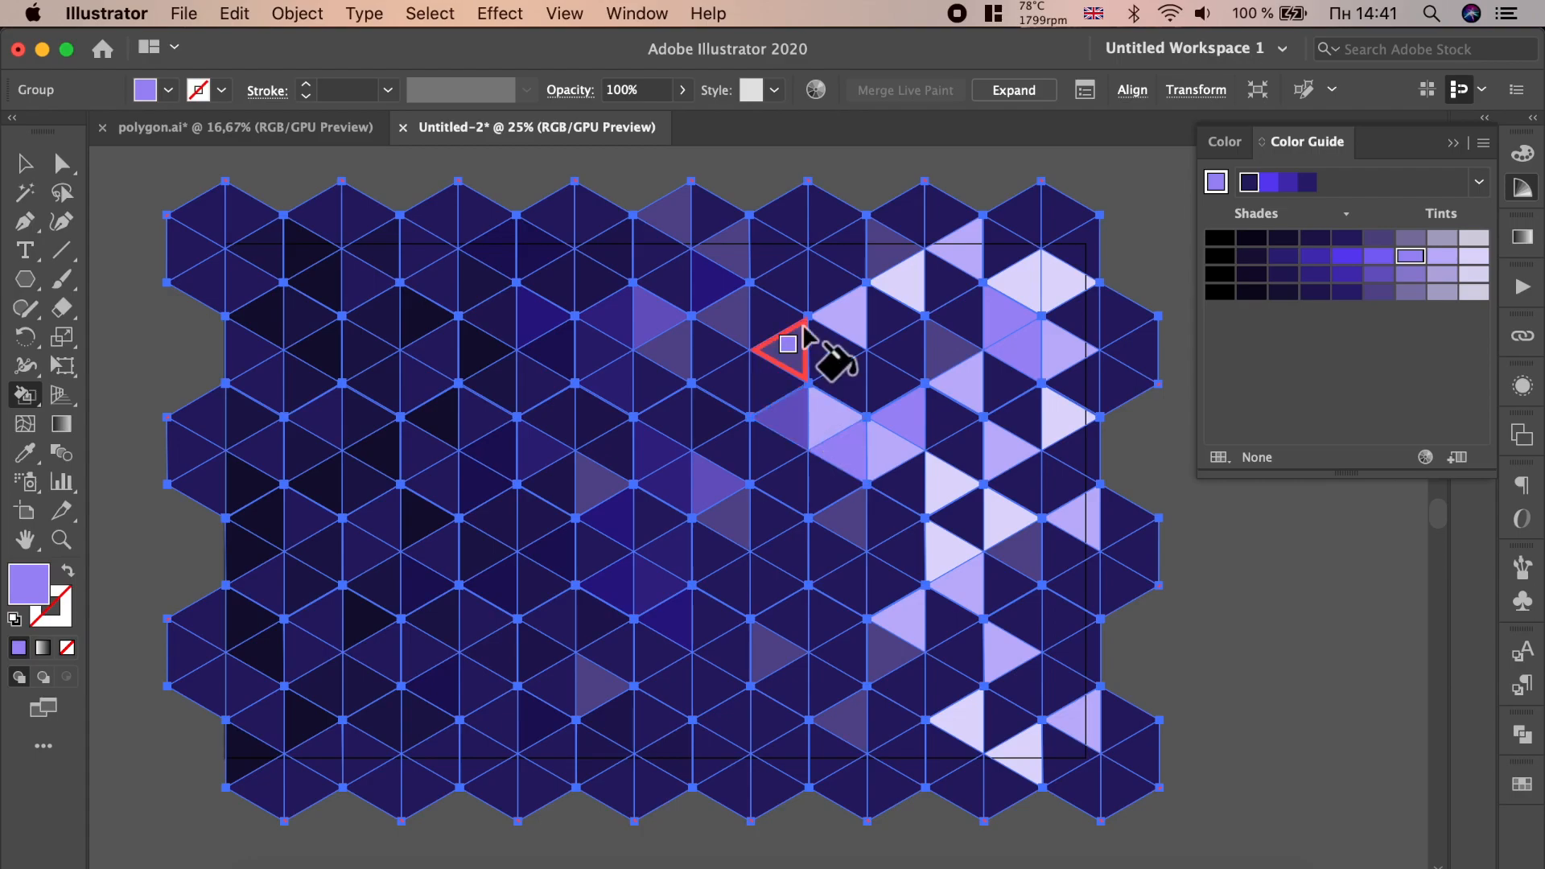
pyautogui.click(803, 306)
pyautogui.click(845, 251)
pyautogui.click(962, 256)
pyautogui.click(860, 525)
# - Fill more triangles toward the centre and lower middle with the same lilac tint
pyautogui.click(801, 575)
pyautogui.click(837, 689)
pyautogui.click(712, 620)
pyautogui.click(654, 450)
pyautogui.click(654, 318)
pyautogui.click(726, 249)
pyautogui.click(654, 648)
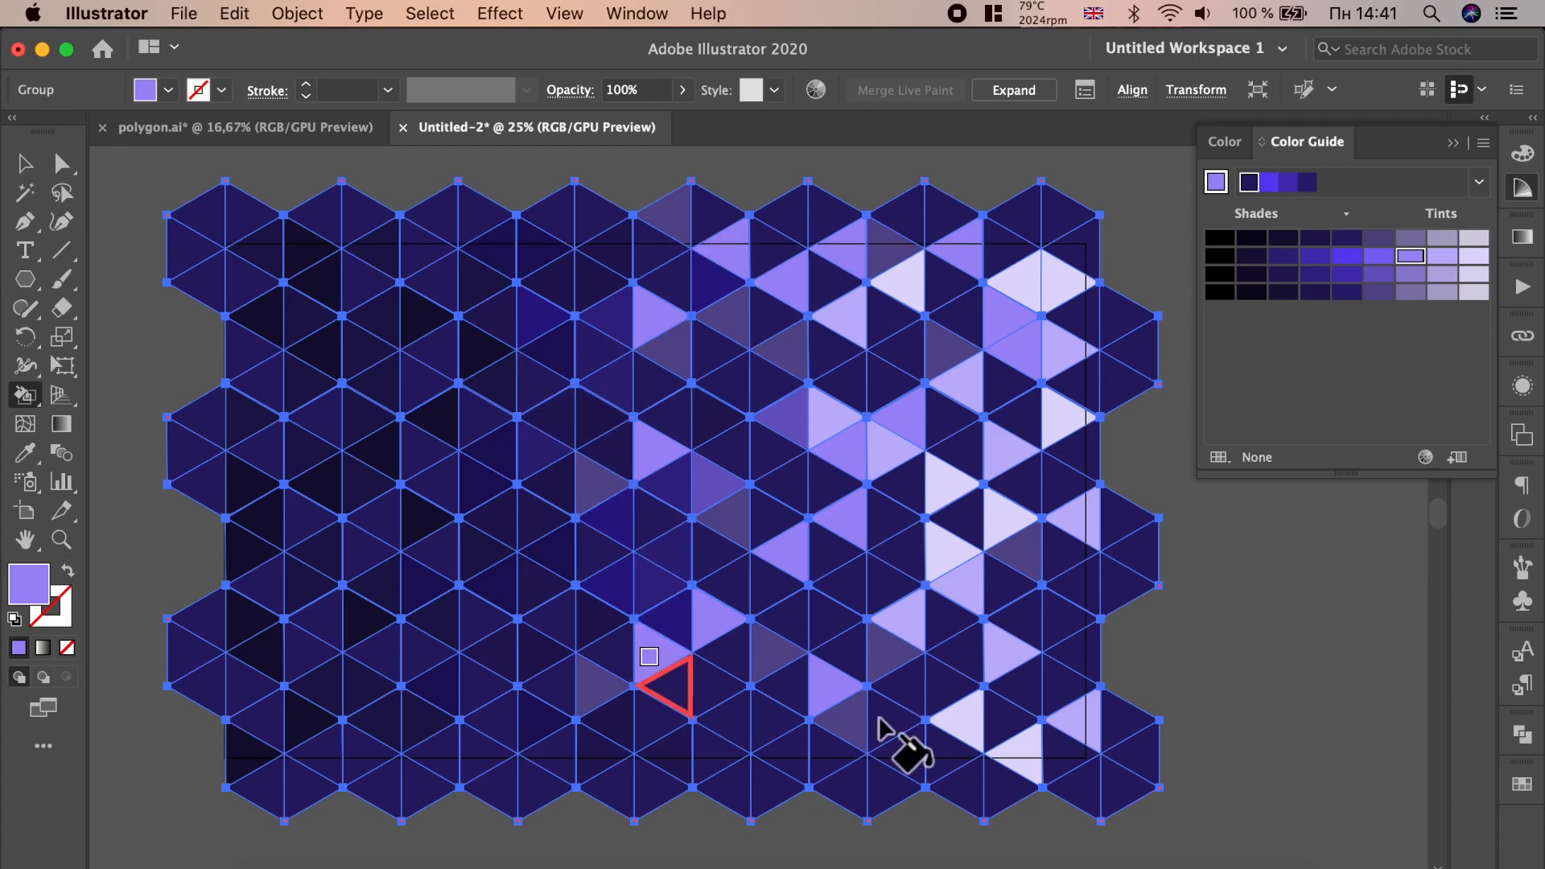
# - Pick a bright violet shade and fill scattered triangles across the upper and lower centre
pyautogui.click(1360, 259)
pyautogui.click(538, 385)
pyautogui.click(497, 251)
pyautogui.click(656, 382)
pyautogui.click(731, 317)
pyautogui.click(615, 248)
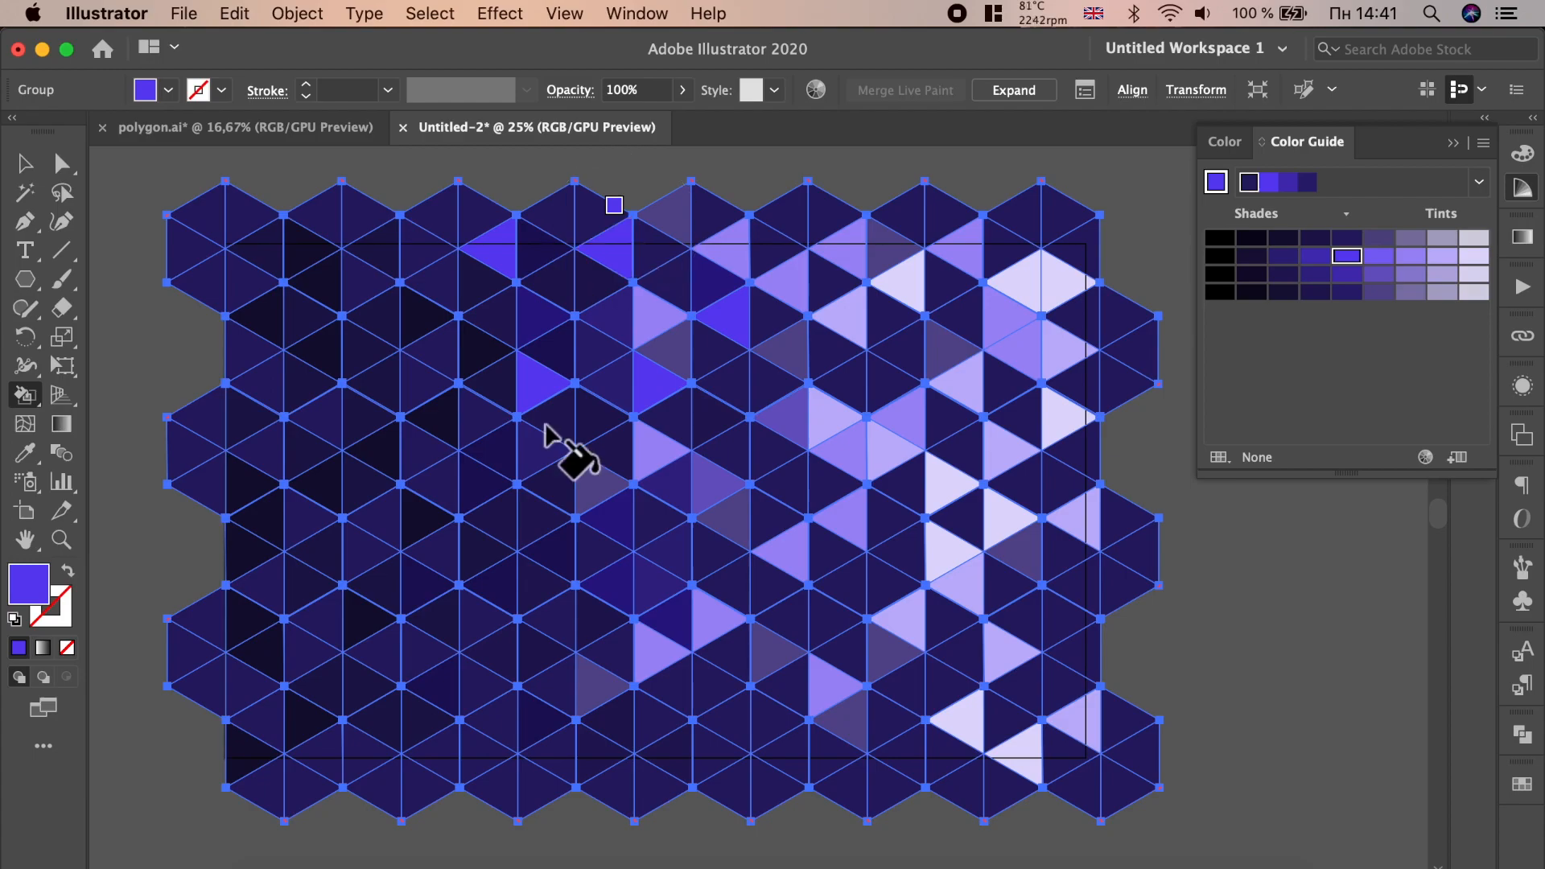
pyautogui.click(554, 420)
pyautogui.click(439, 419)
pyautogui.click(515, 600)
pyautogui.click(537, 719)
pyautogui.click(785, 753)
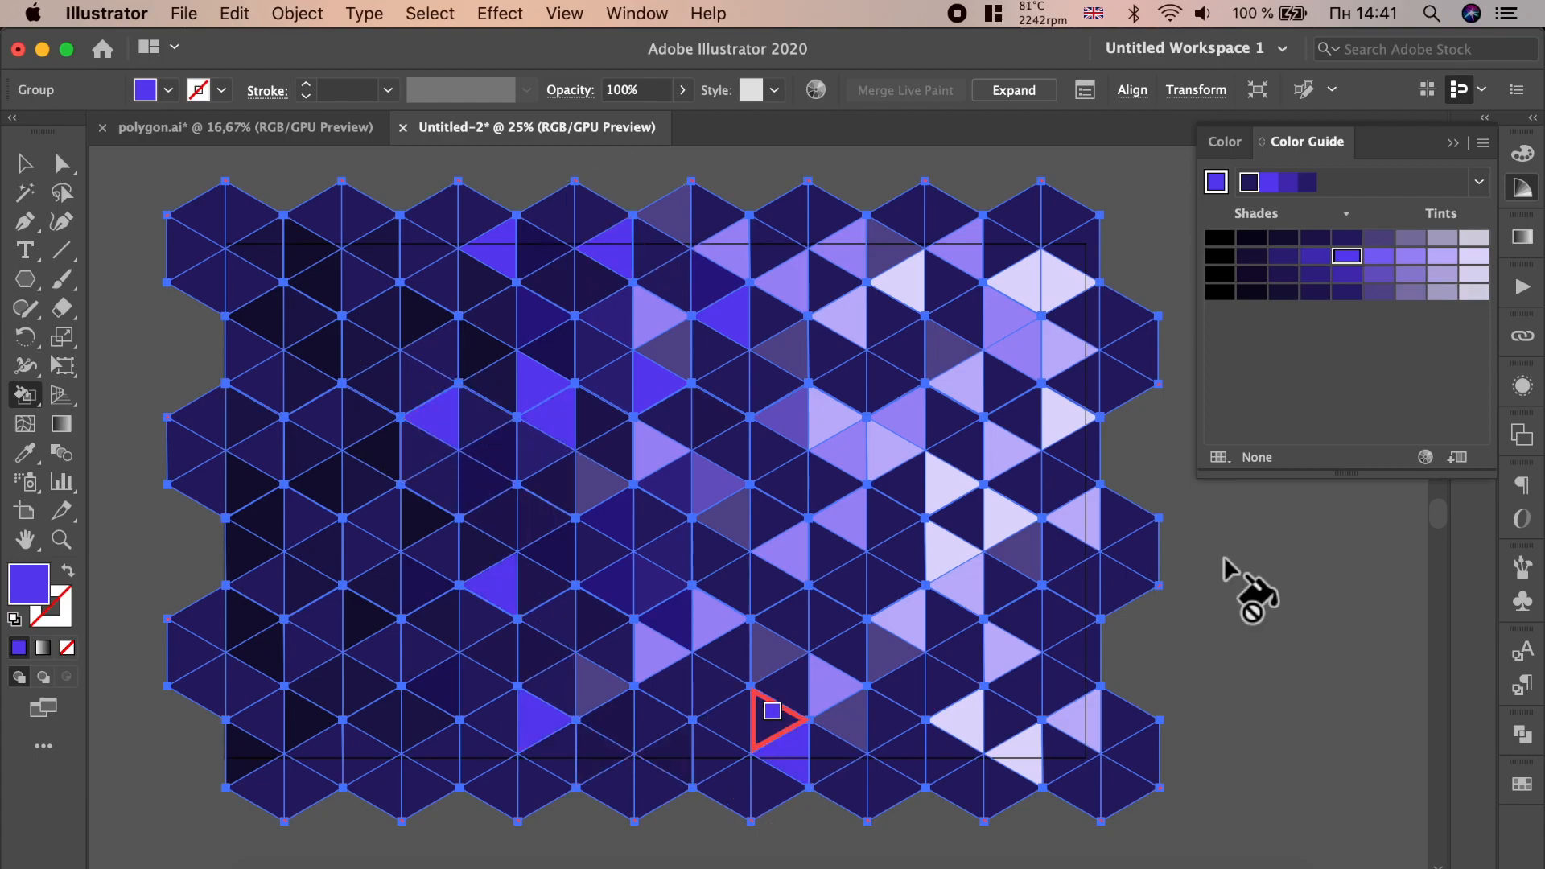
# - Pick a medium indigo shade and fill scattered triangles on the left side
pyautogui.click(1284, 256)
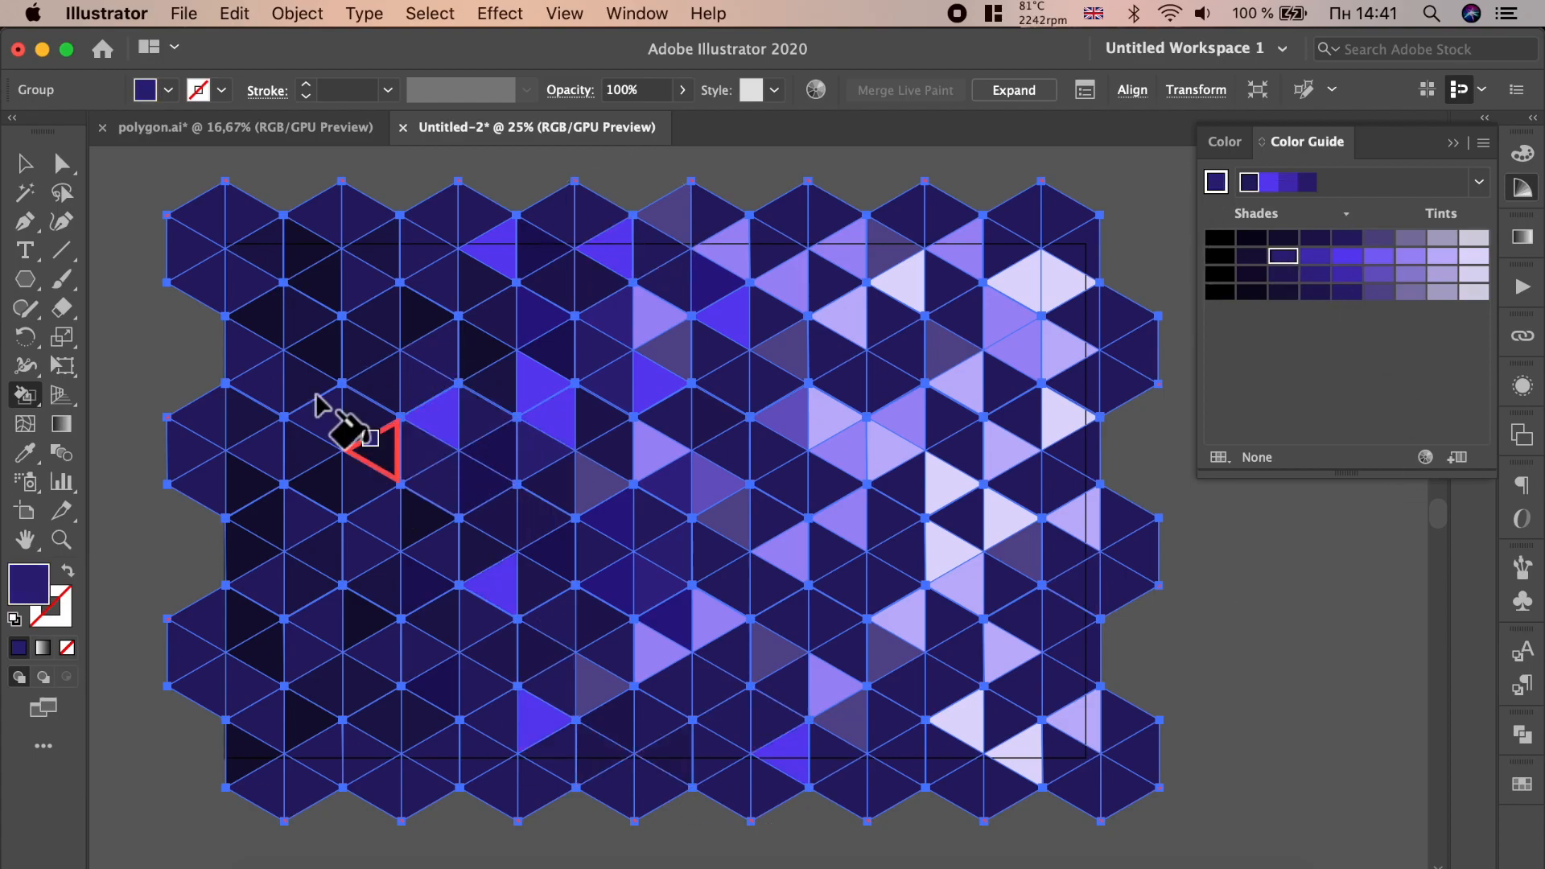
pyautogui.click(1315, 256)
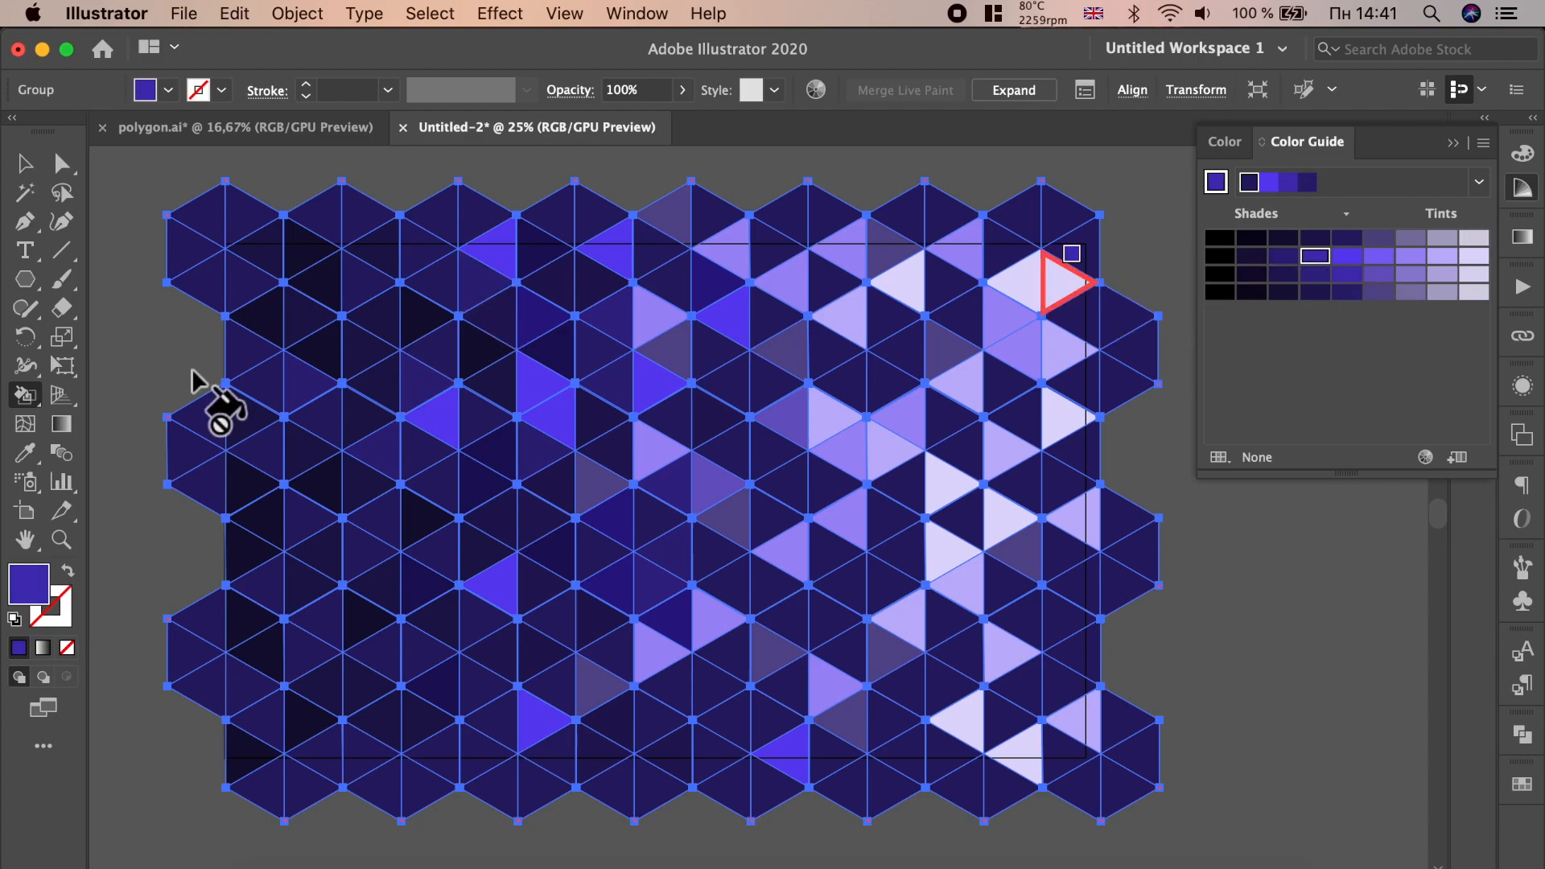
pyautogui.click(369, 349)
pyautogui.click(422, 249)
pyautogui.click(397, 451)
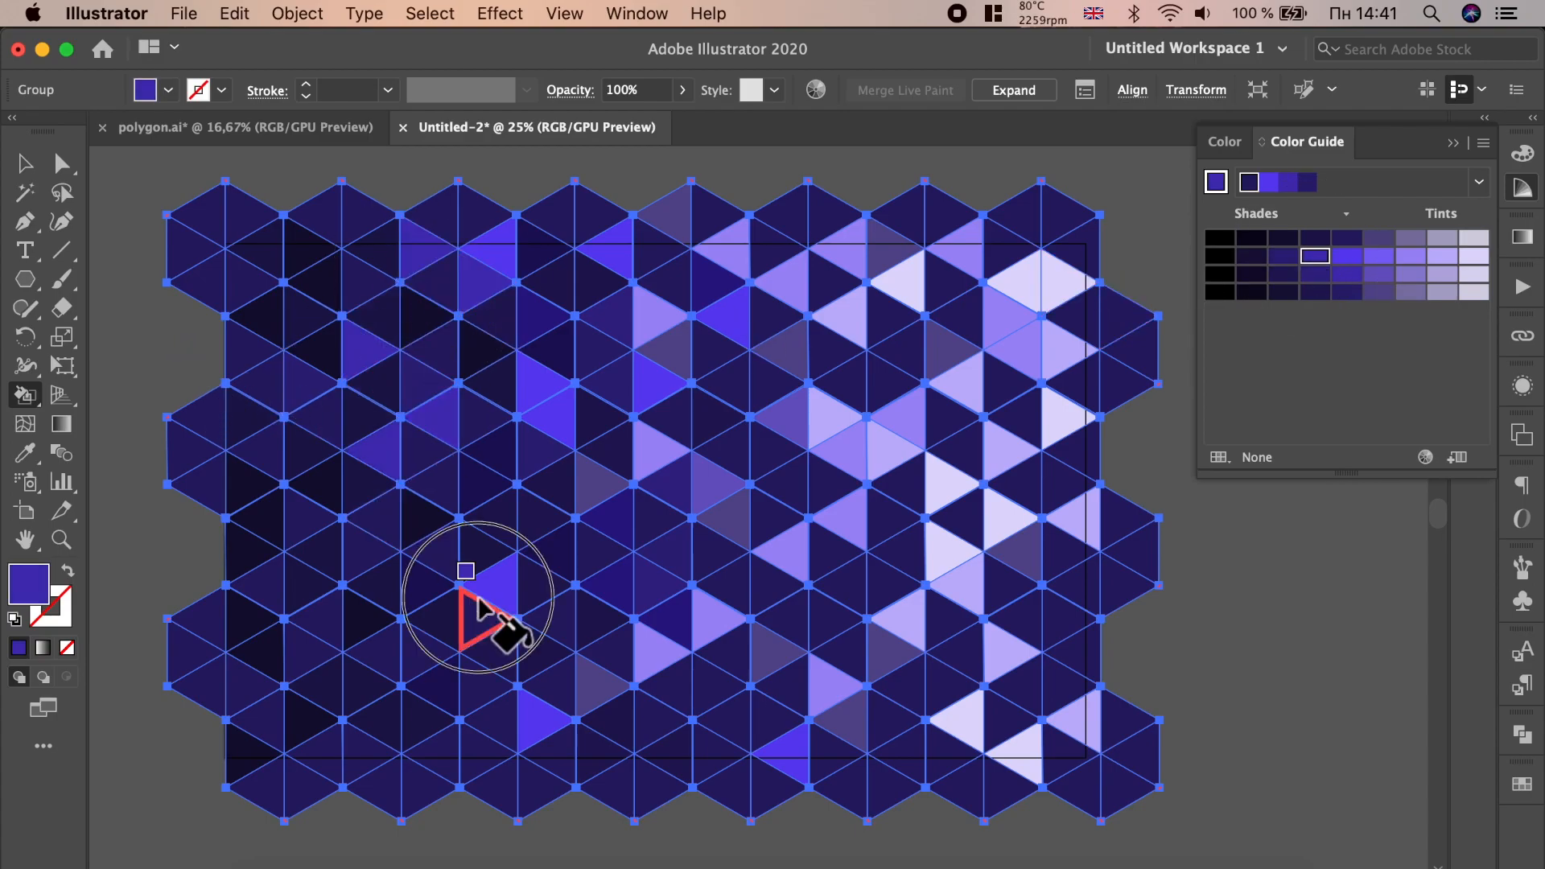
pyautogui.click(373, 653)
pyautogui.click(312, 722)
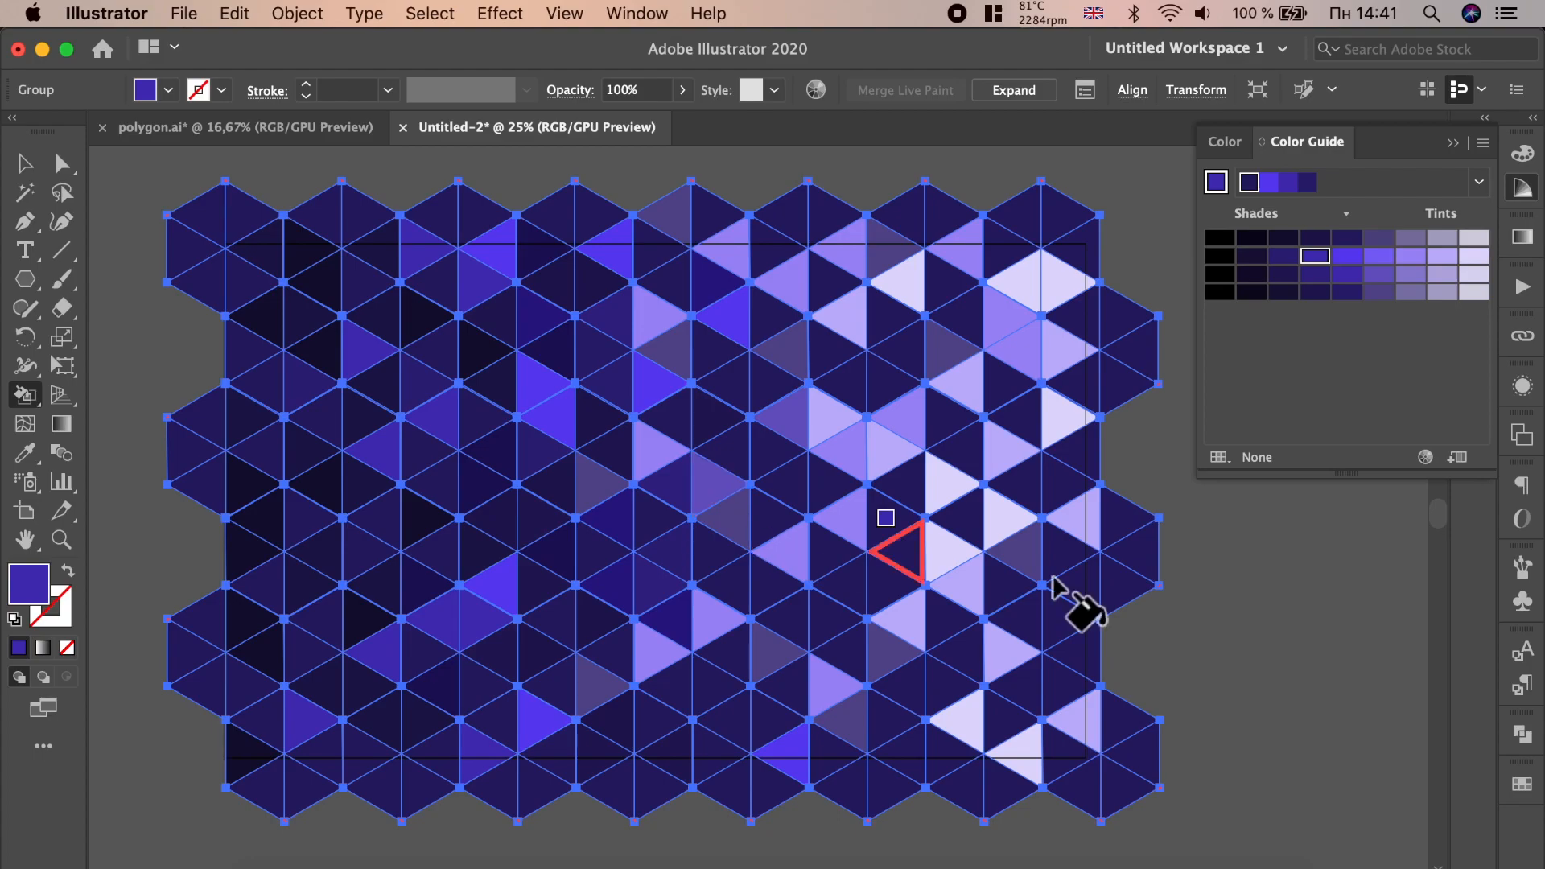
# - Pick a light lilac tint and fill two triangles, one right of centre and one in the lower middle
pyautogui.click(1421, 258)
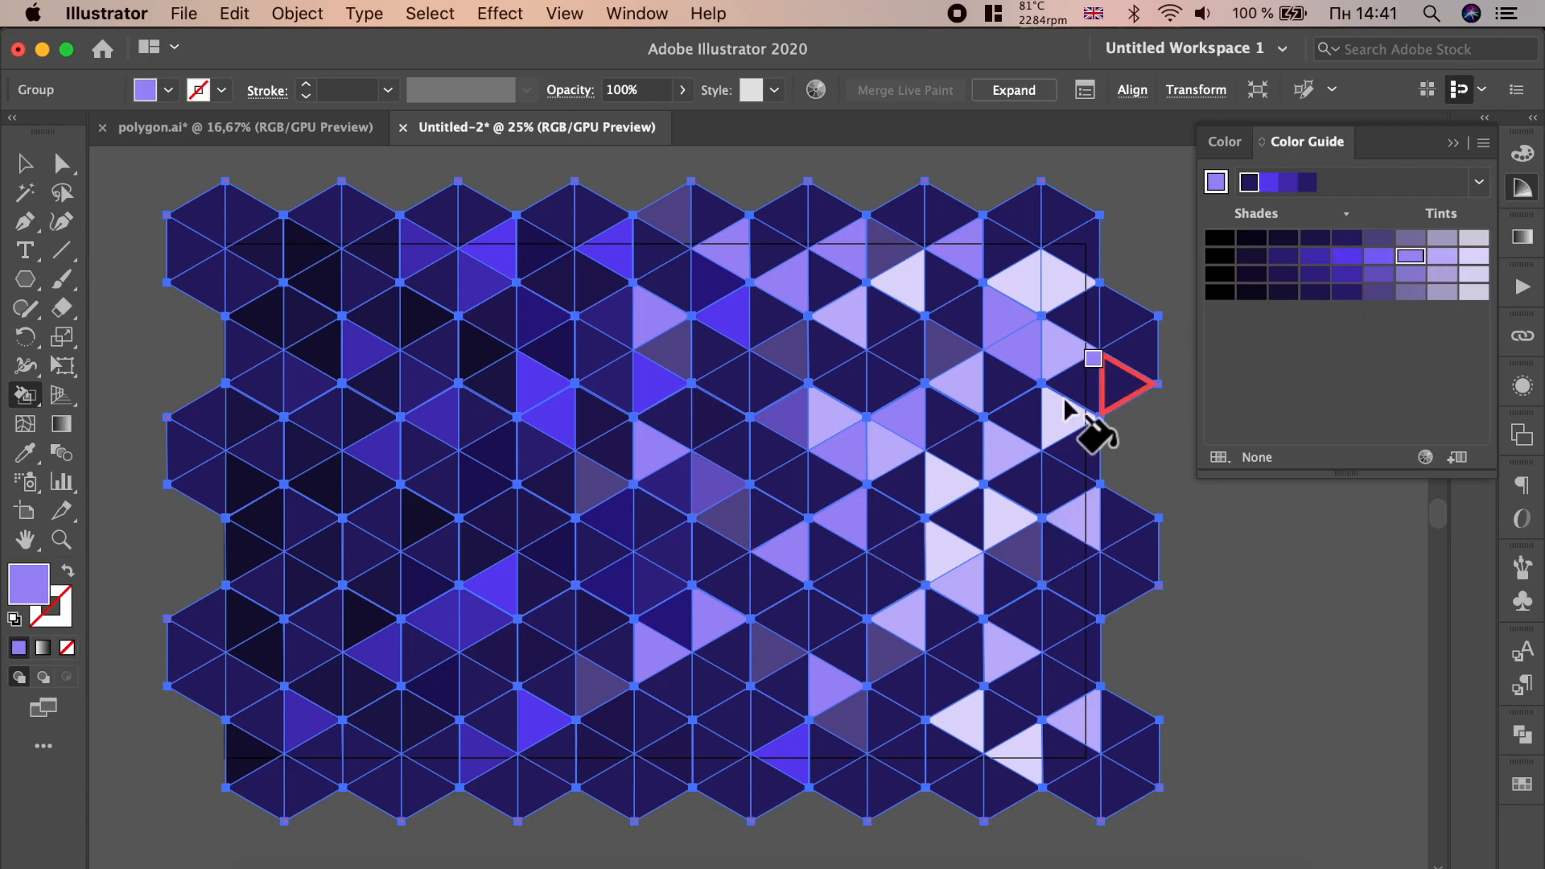
pyautogui.click(950, 414)
pyautogui.click(892, 721)
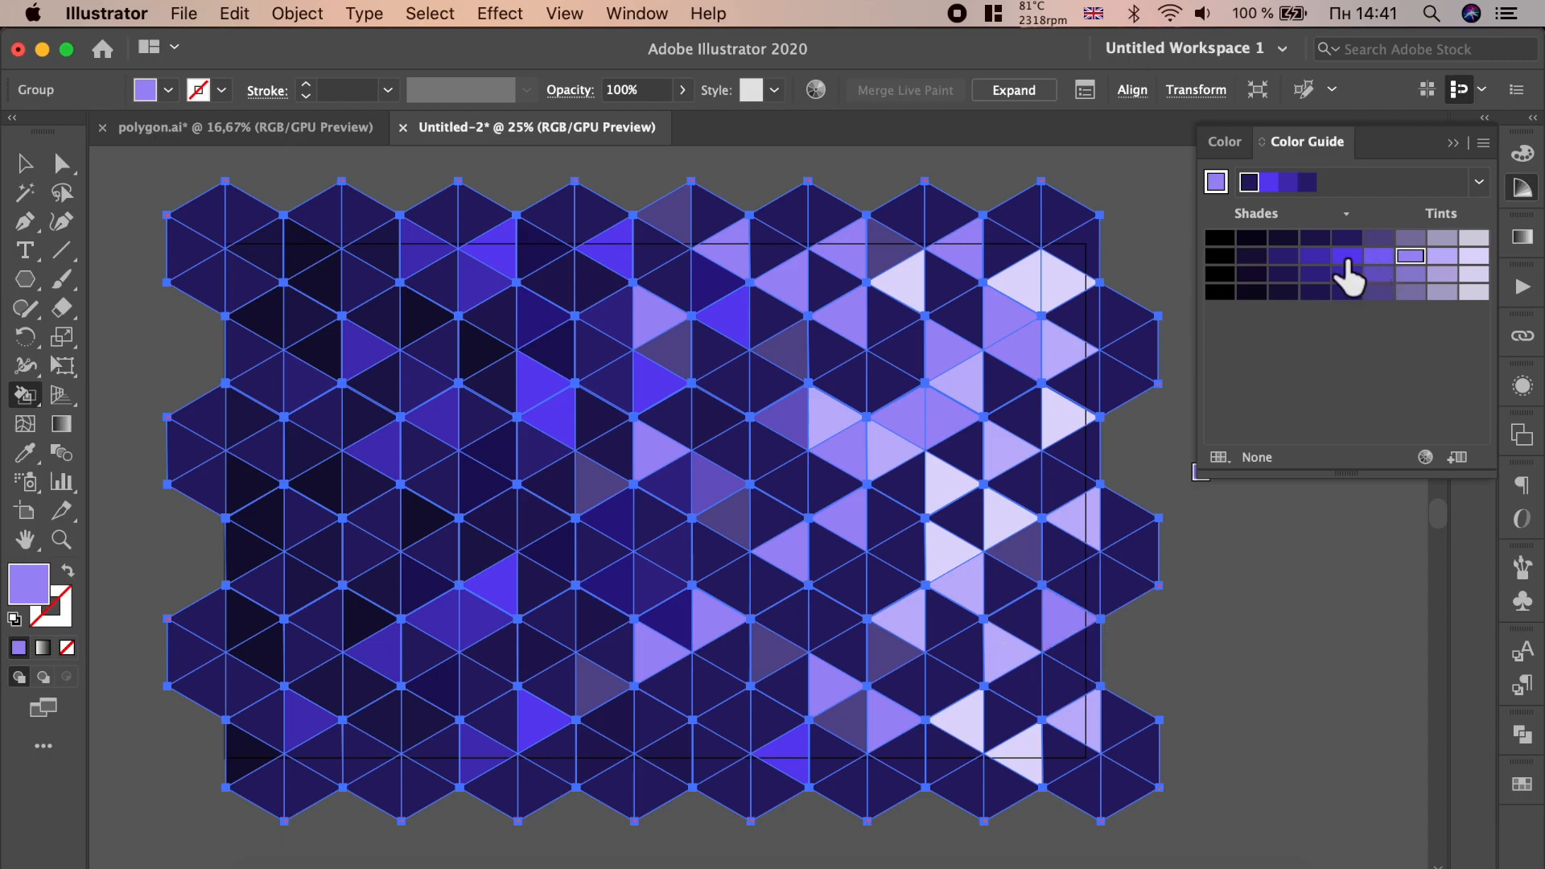
# - Pick a medium indigo shade and fill scattered triangles across the right half of the pattern
pyautogui.click(1016, 481)
pyautogui.click(1060, 485)
pyautogui.click(1004, 388)
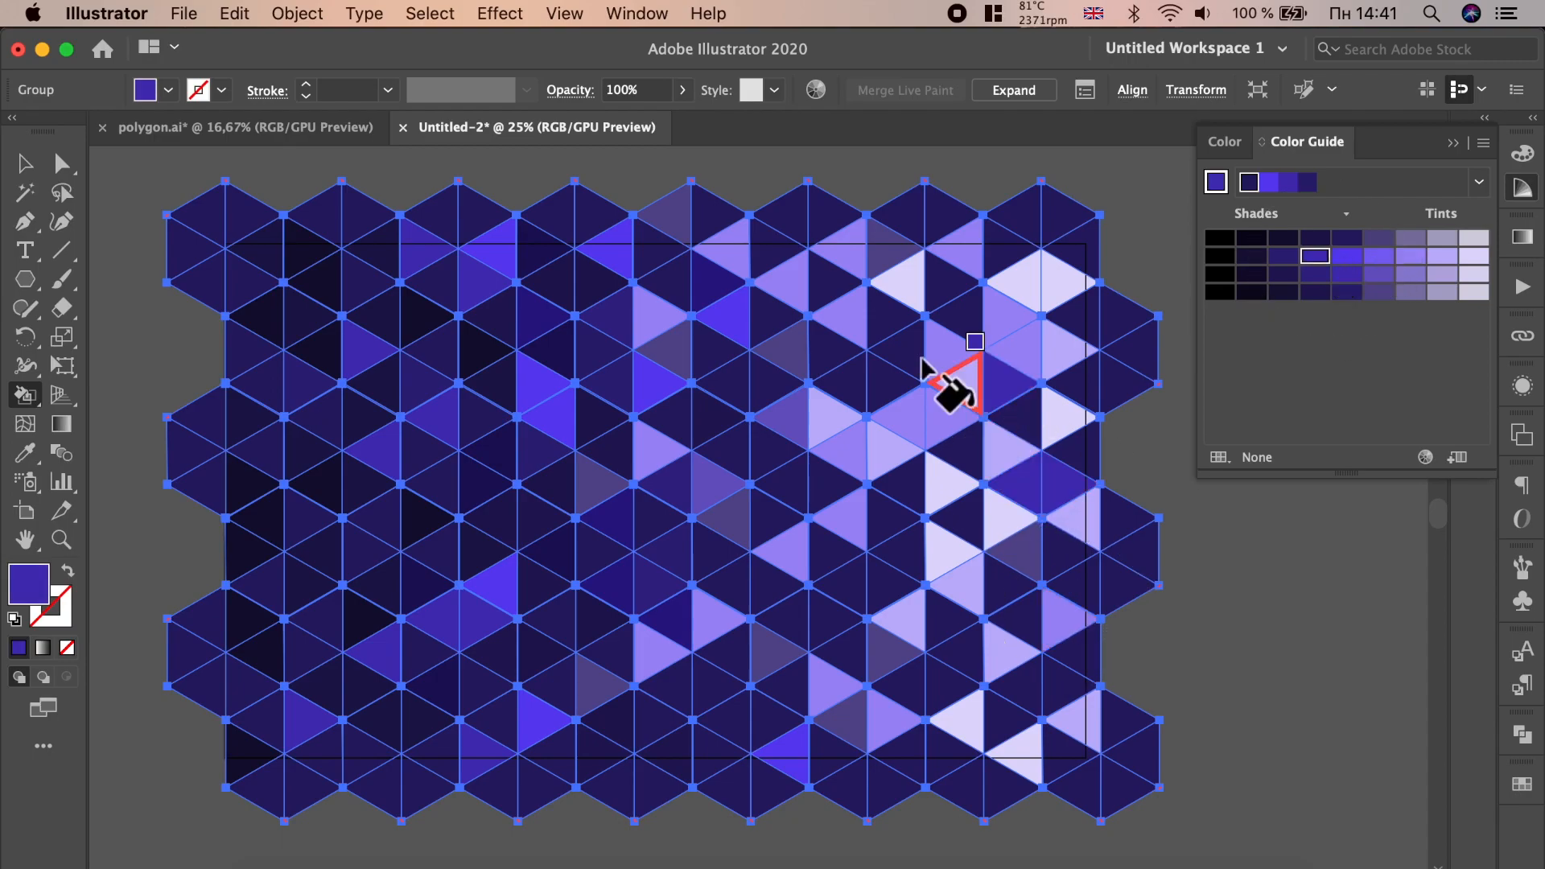
pyautogui.click(917, 360)
pyautogui.click(878, 441)
pyautogui.click(900, 543)
pyautogui.click(942, 555)
pyautogui.click(964, 646)
pyautogui.click(900, 678)
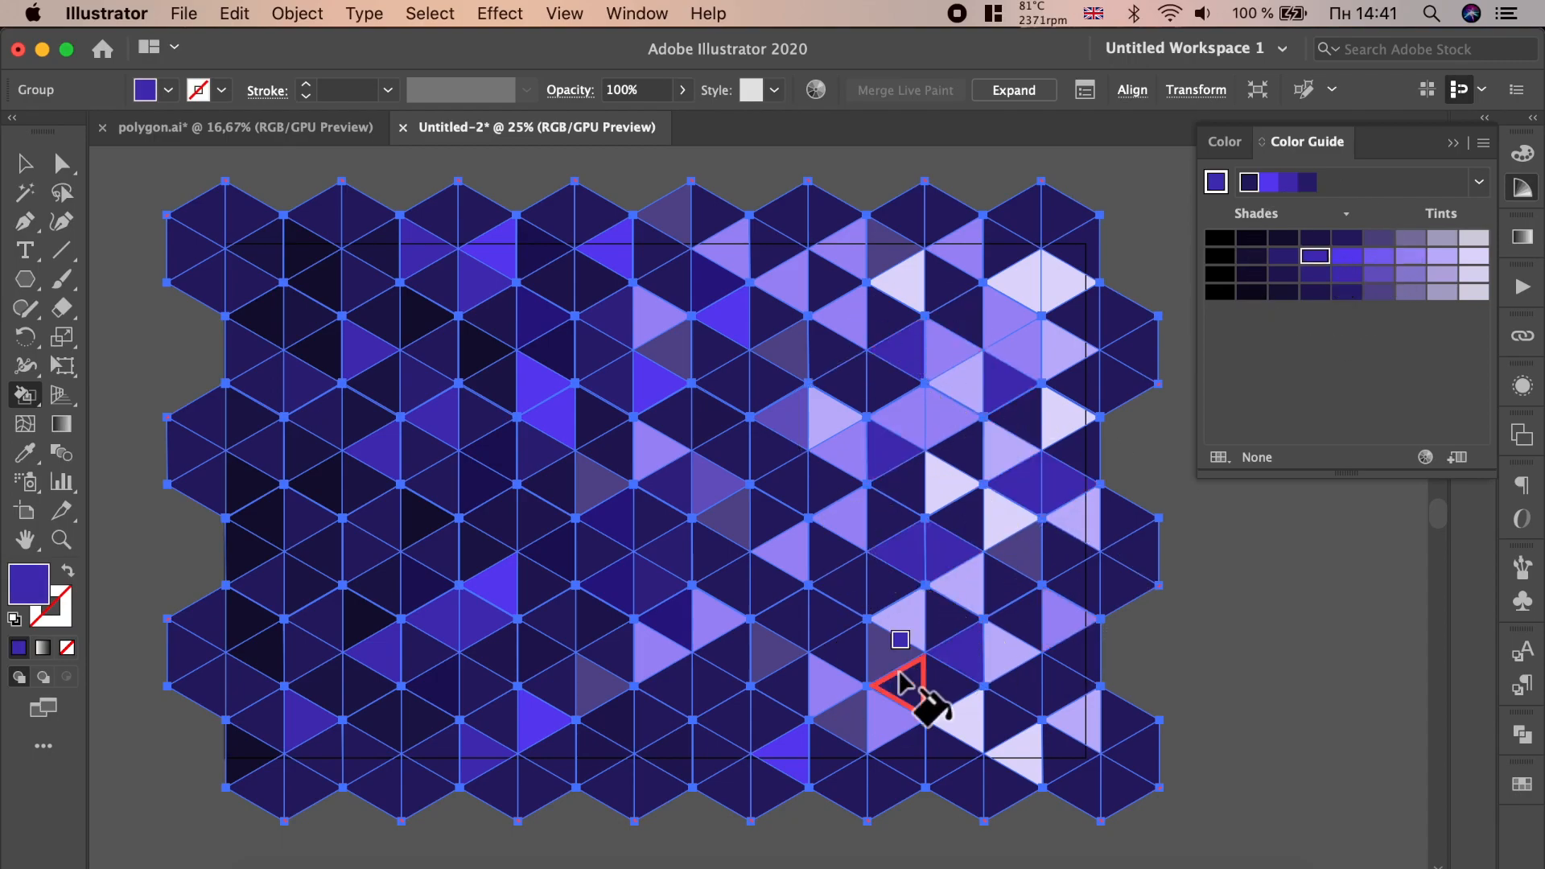
pyautogui.click(895, 721)
# - Fill more triangles in the centre and lower middle with the same medium indigo shade
pyautogui.click(708, 393)
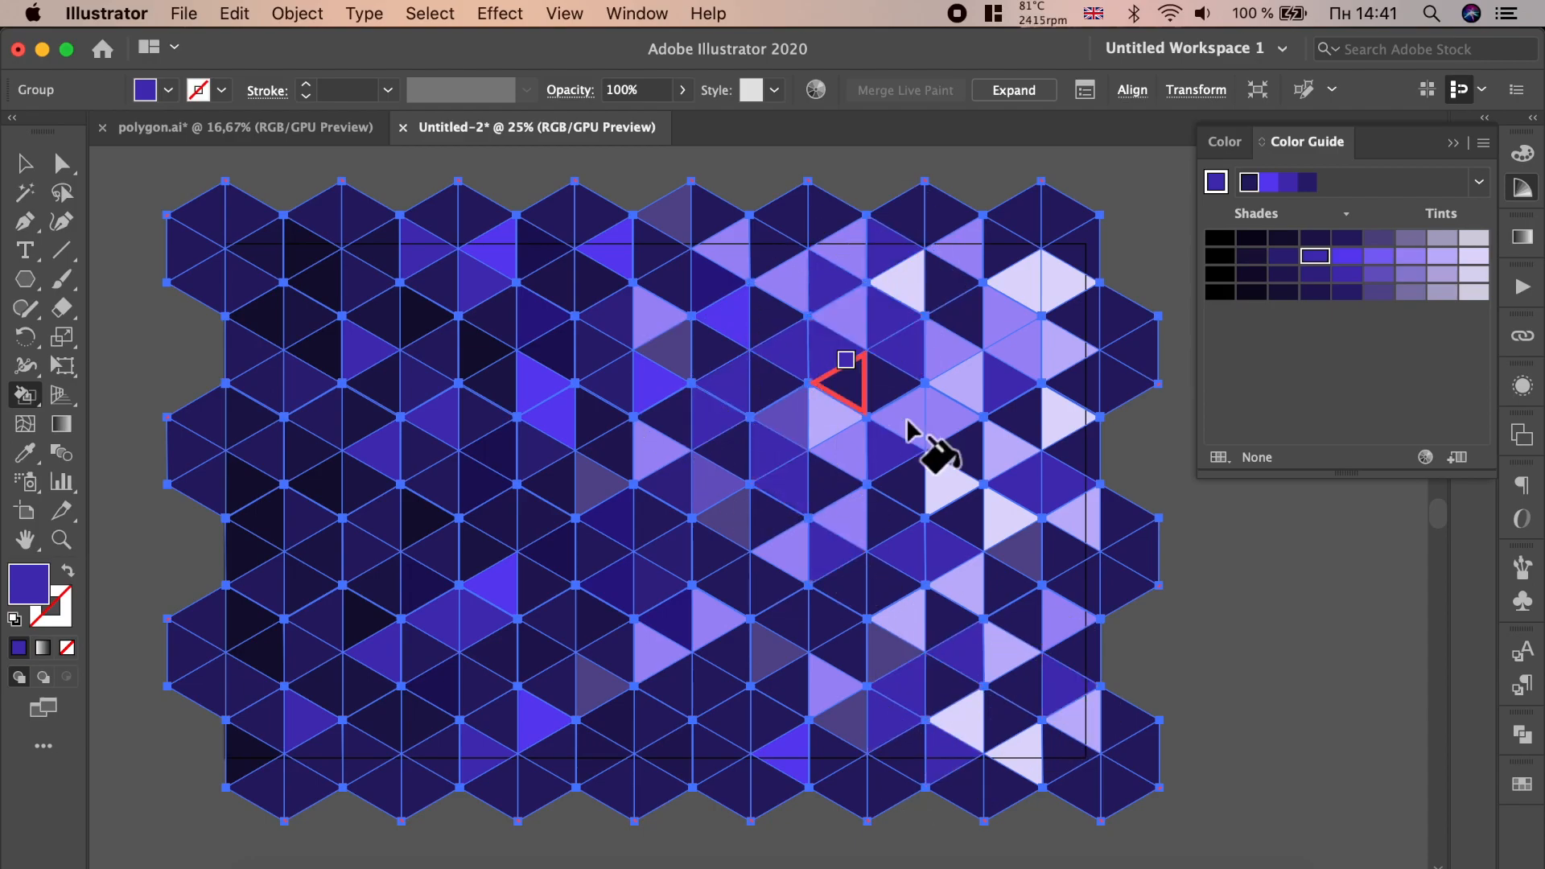
pyautogui.click(969, 445)
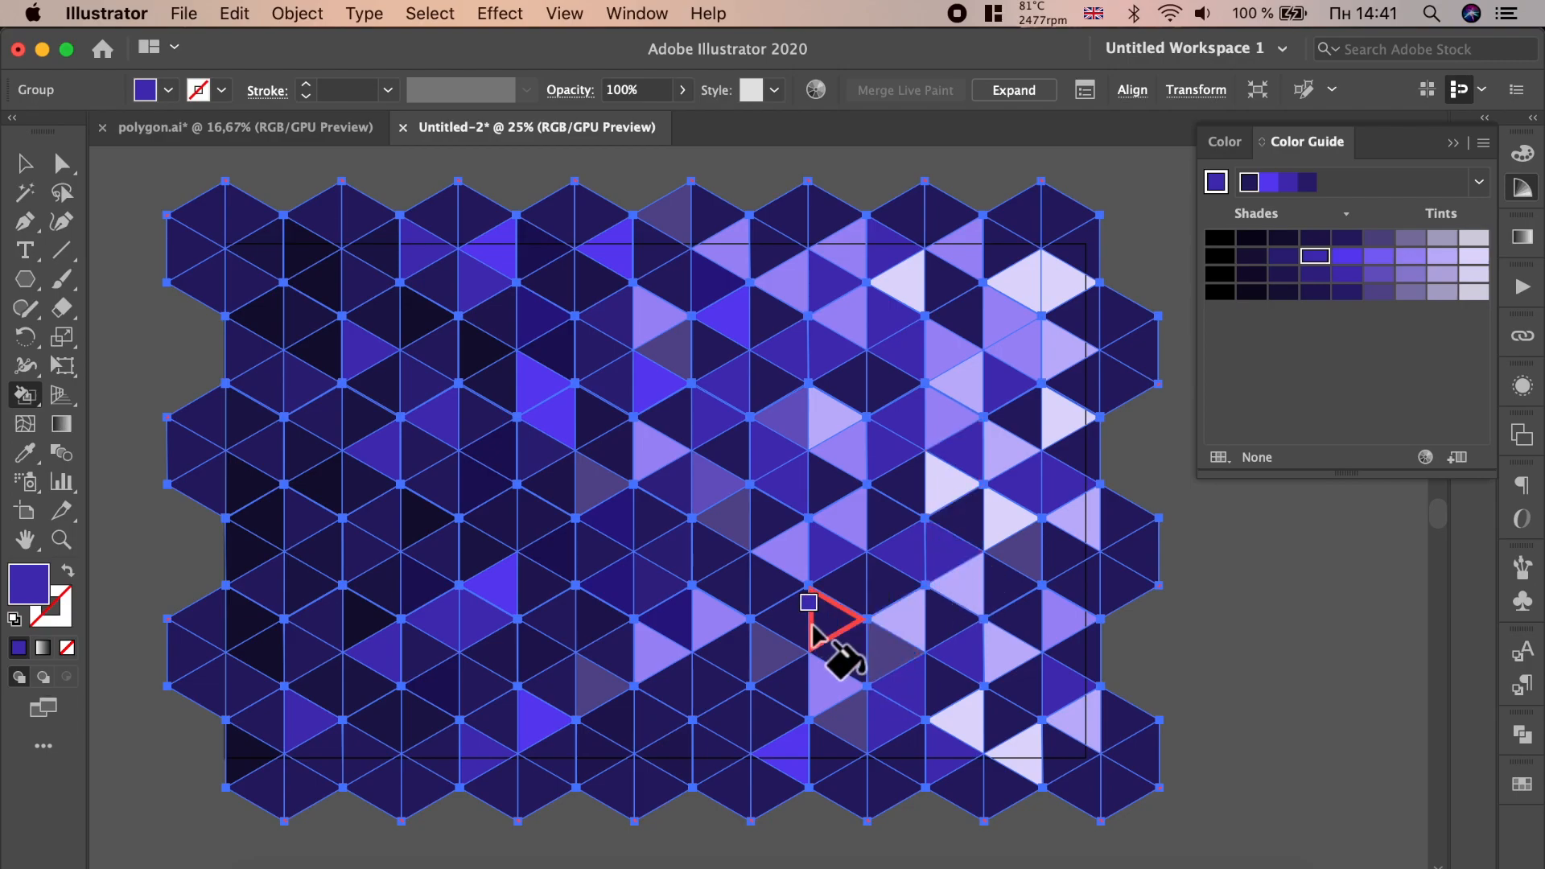
pyautogui.click(668, 556)
pyautogui.click(614, 724)
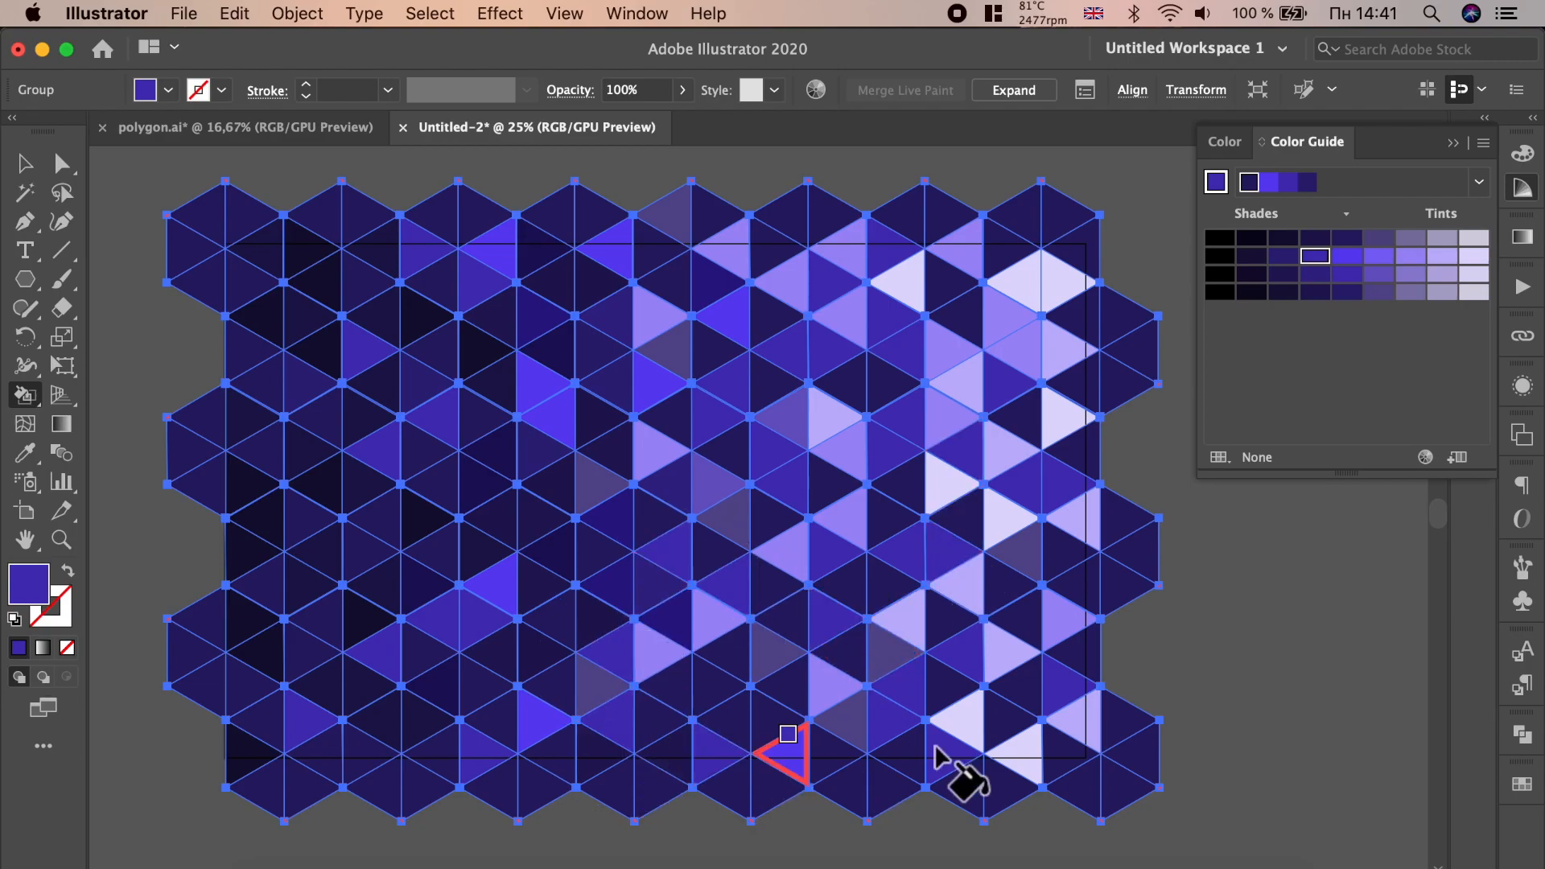
# - Pick the darkest indigo shade and fill several triangles in the centre and upper middle
pyautogui.click(1254, 256)
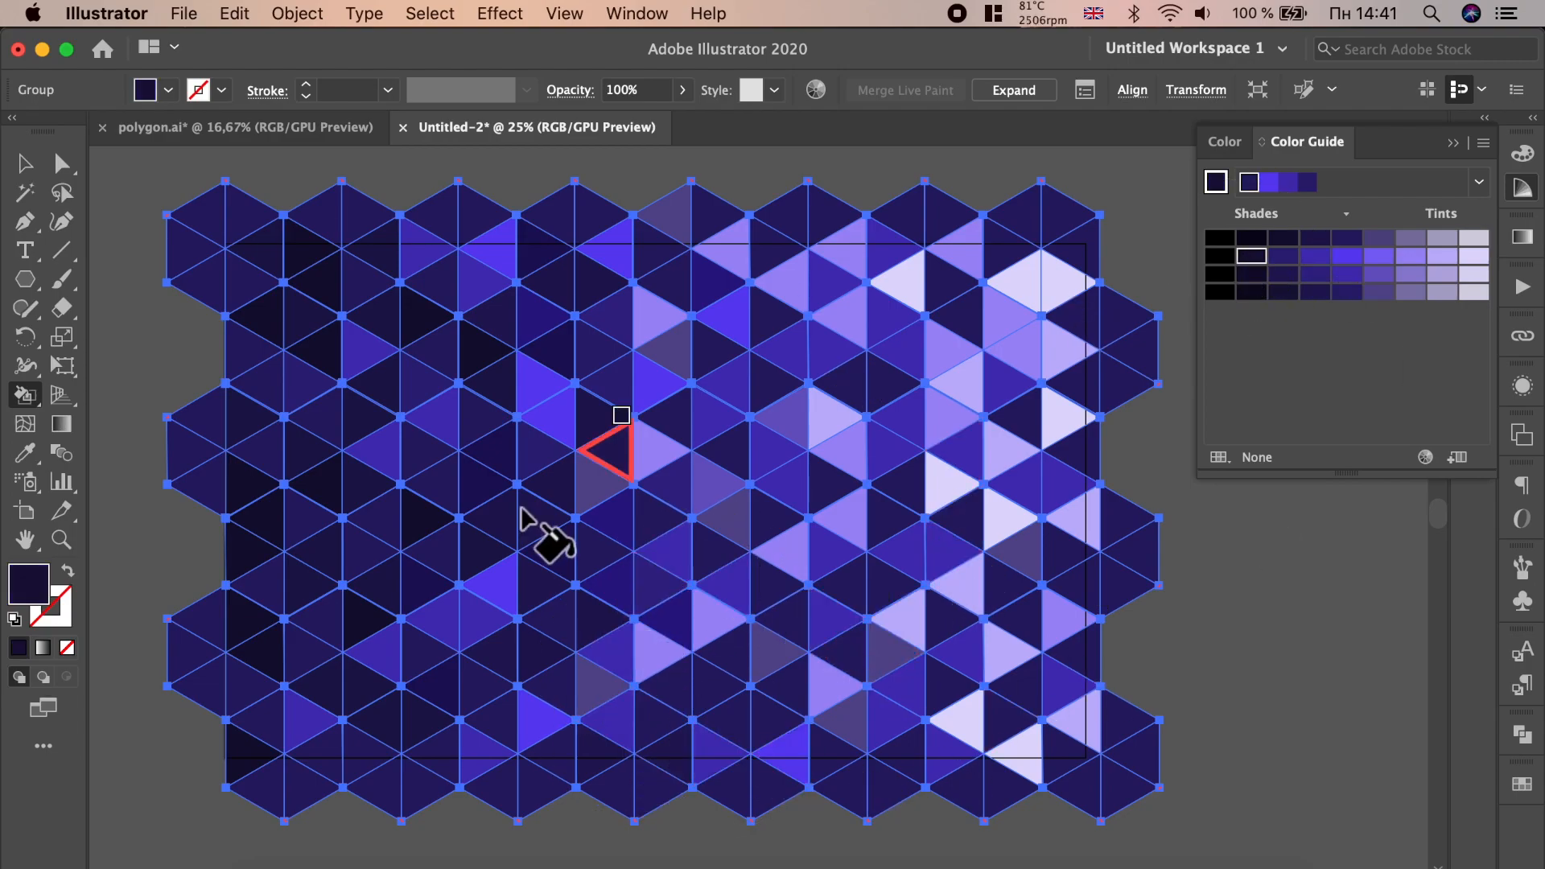
pyautogui.click(684, 552)
pyautogui.click(547, 406)
pyautogui.click(712, 278)
pyautogui.click(620, 674)
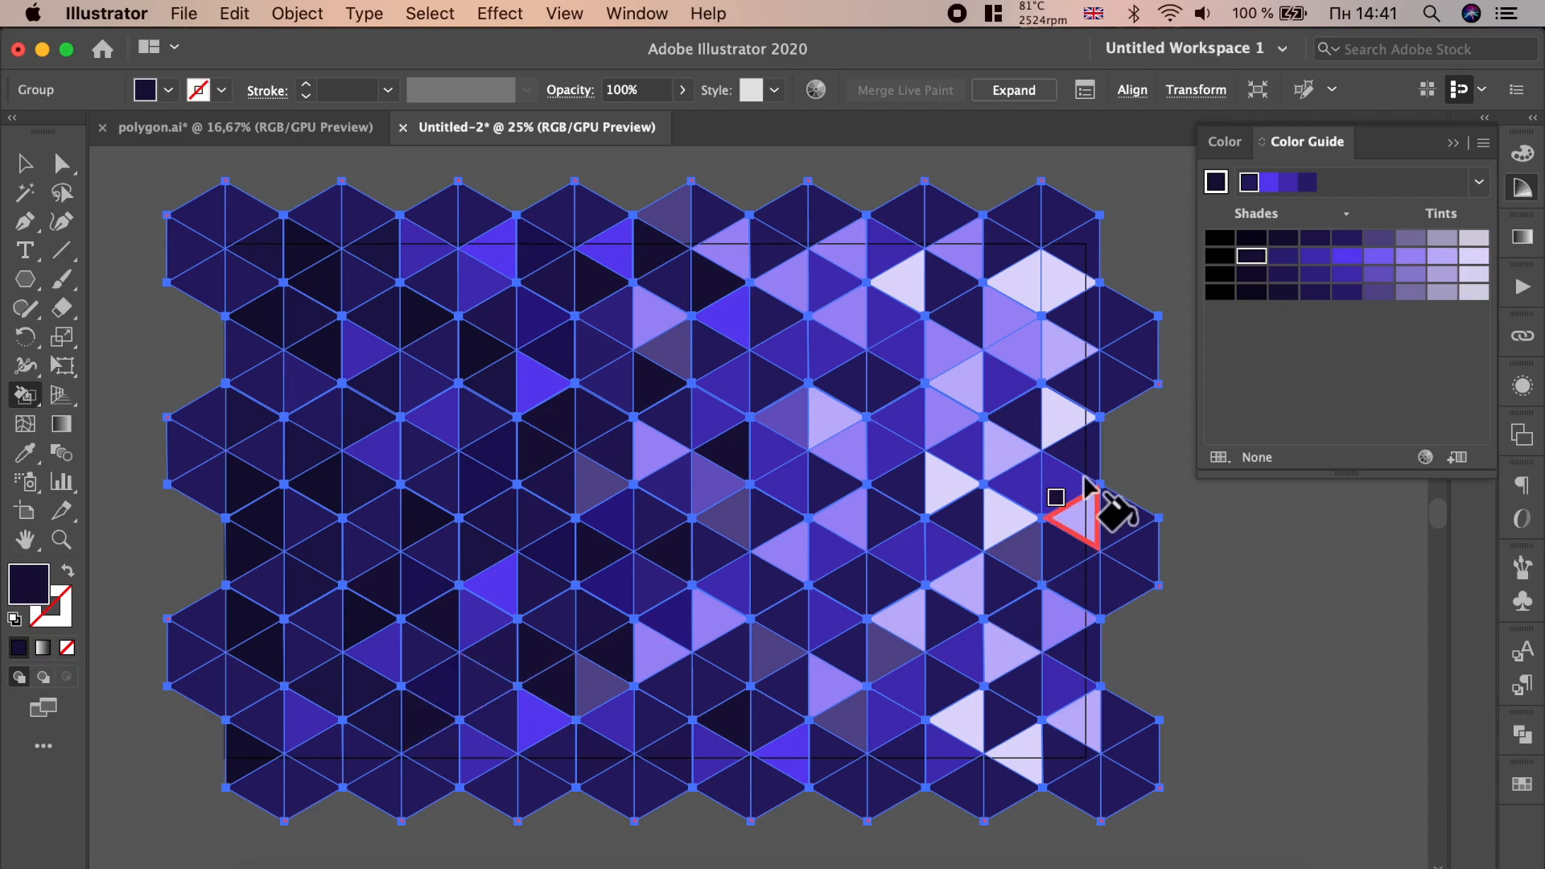
# - Fill a lower-centre triangle with bright violet and three right-centre triangles with a dark indigo shade
pyautogui.click(1360, 262)
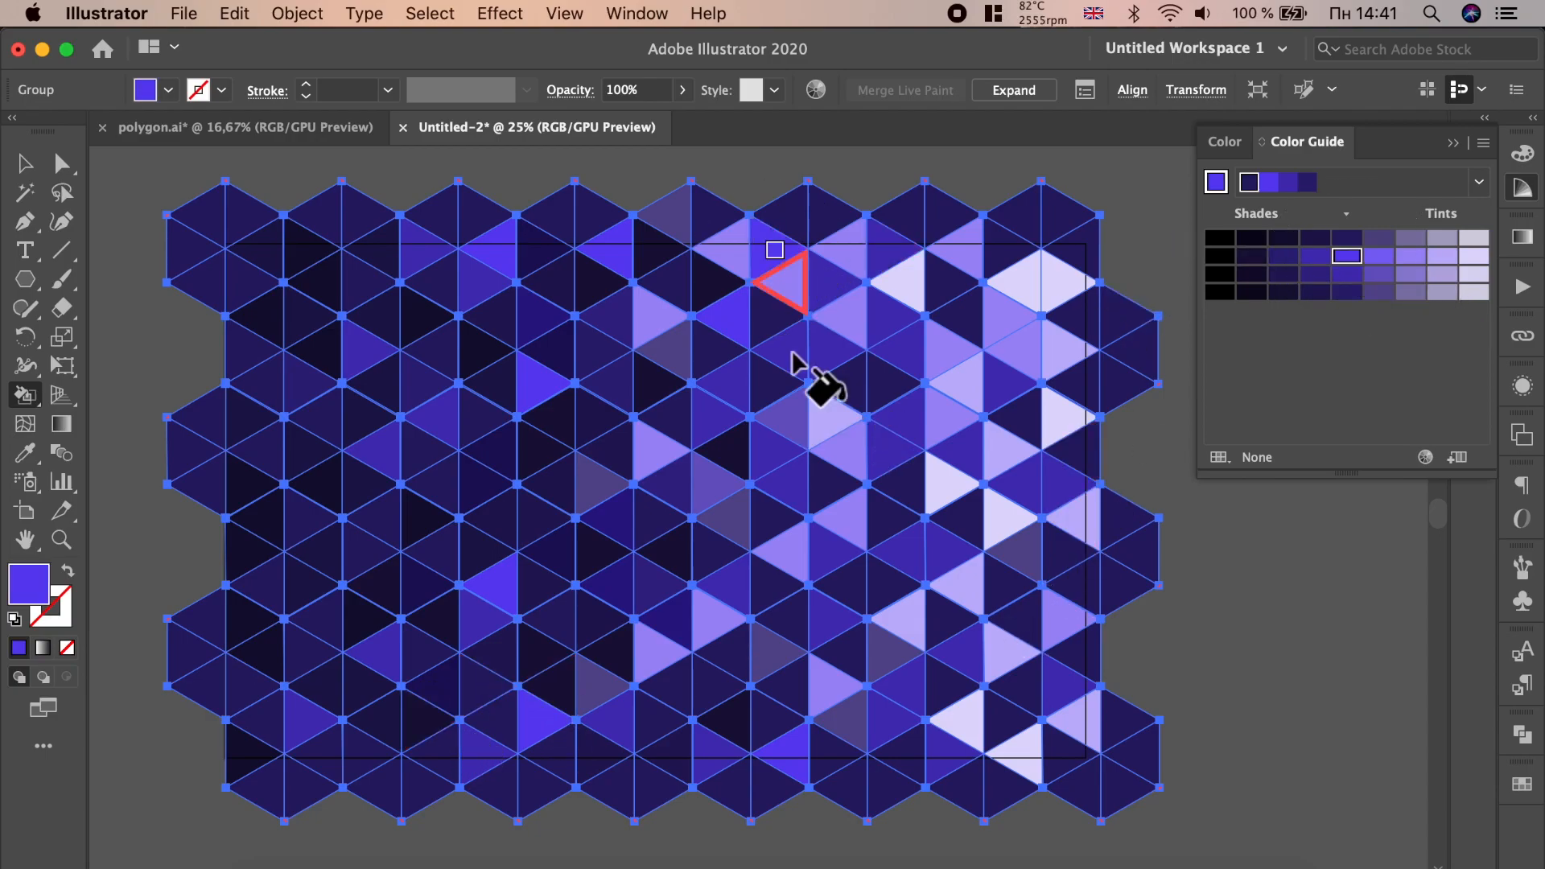
pyautogui.click(843, 651)
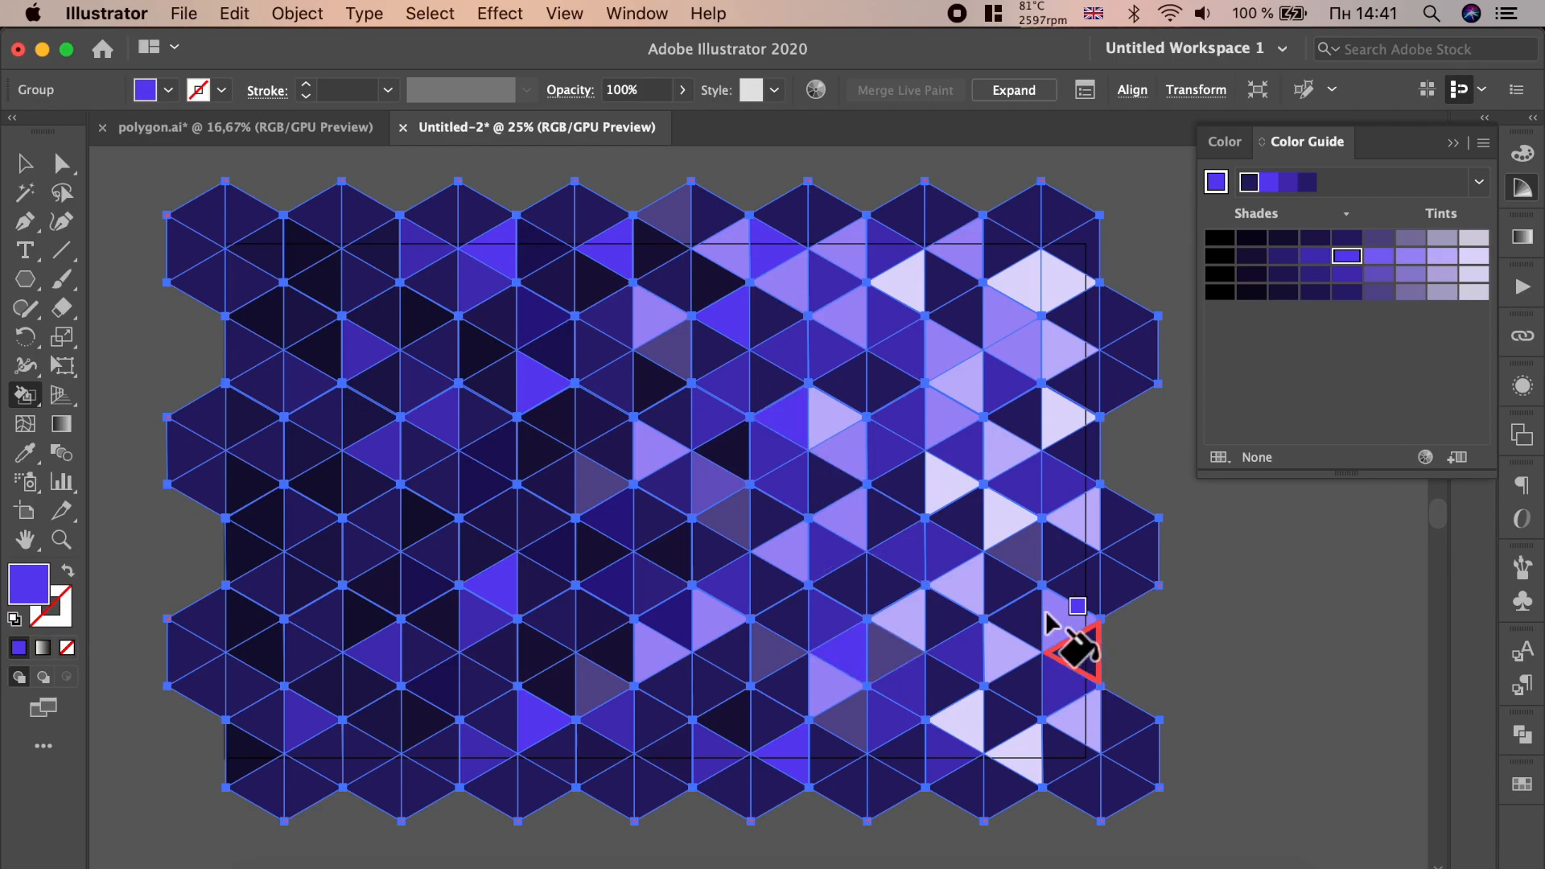
pyautogui.click(1284, 256)
pyautogui.click(990, 573)
pyautogui.click(961, 511)
pyautogui.click(917, 481)
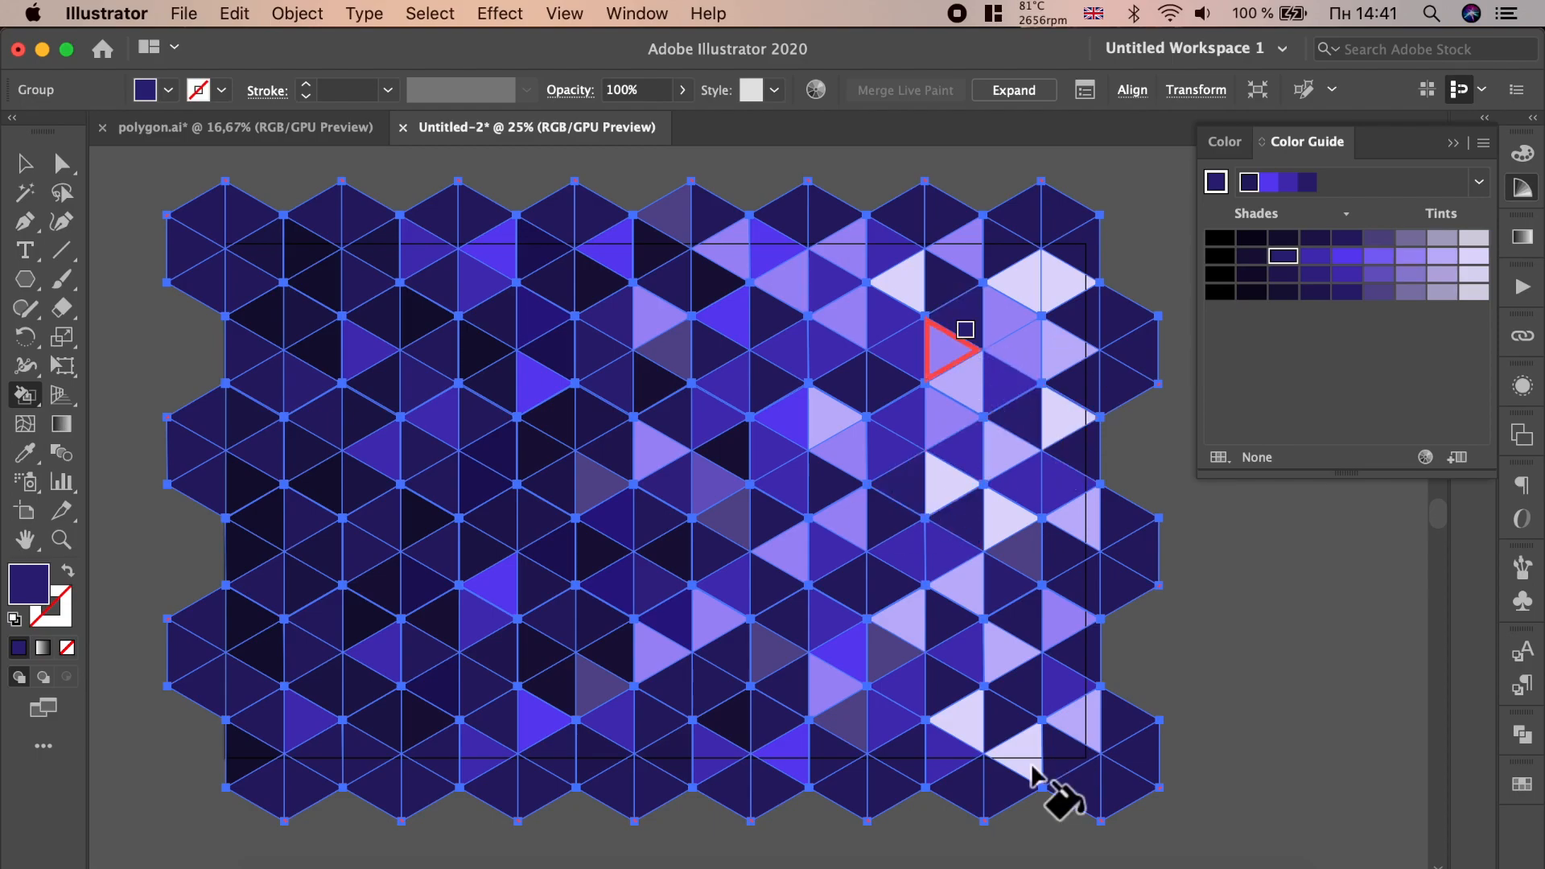
# - Pick a medium indigo shade and fill triangles along the right edge of the pattern
pyautogui.click(1325, 255)
pyautogui.click(1003, 515)
pyautogui.click(1019, 424)
pyautogui.click(1085, 318)
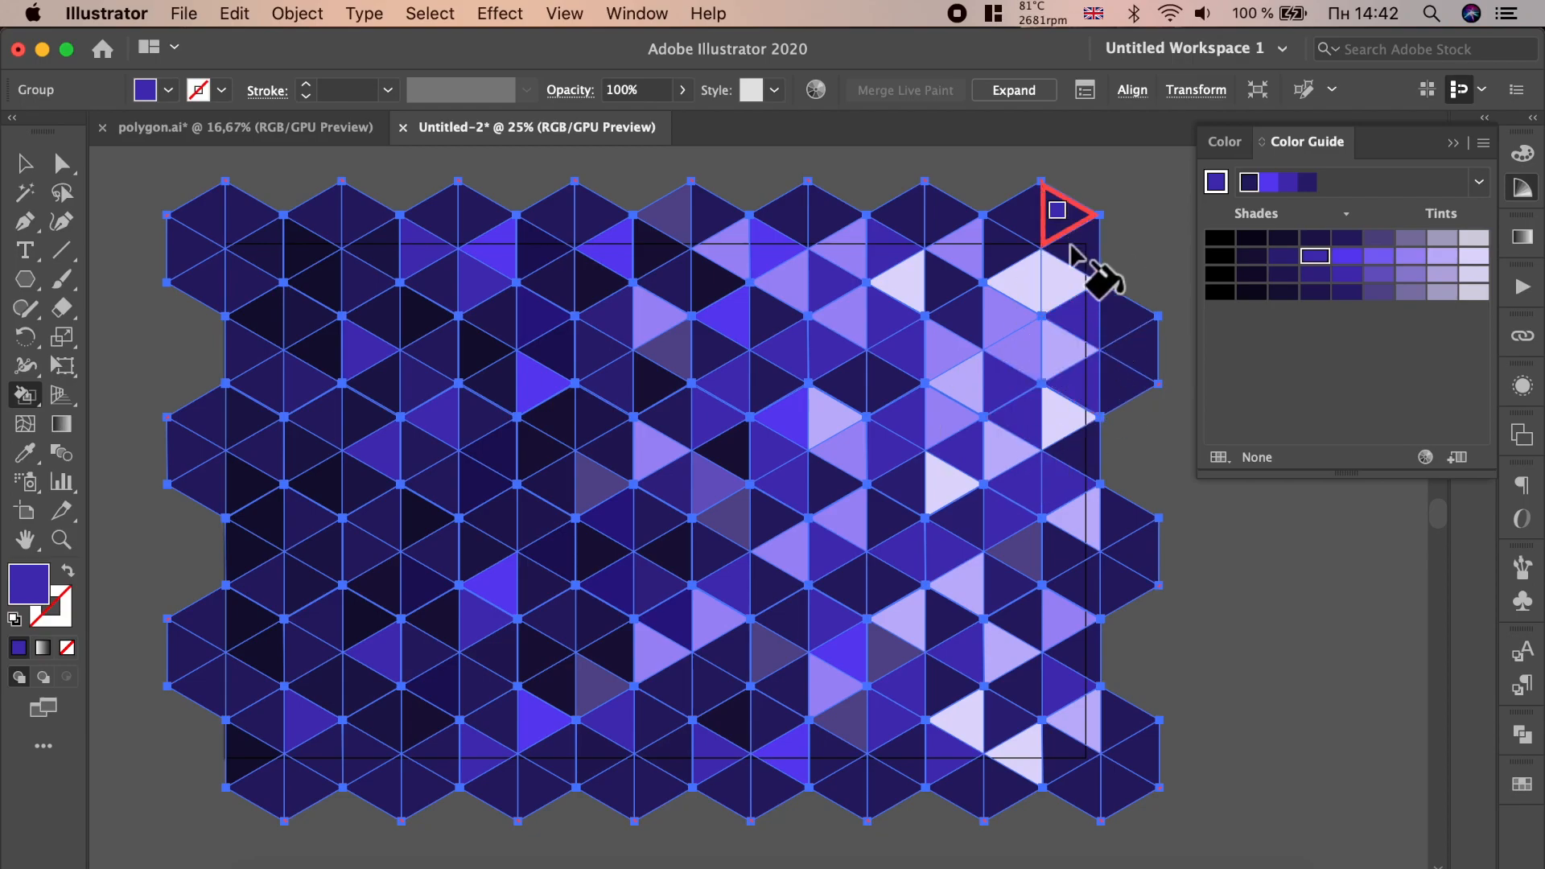
pyautogui.click(1070, 252)
pyautogui.click(1070, 282)
# - Pick a bright violet shade and fill scattered triangles in the lower right area
pyautogui.click(1075, 644)
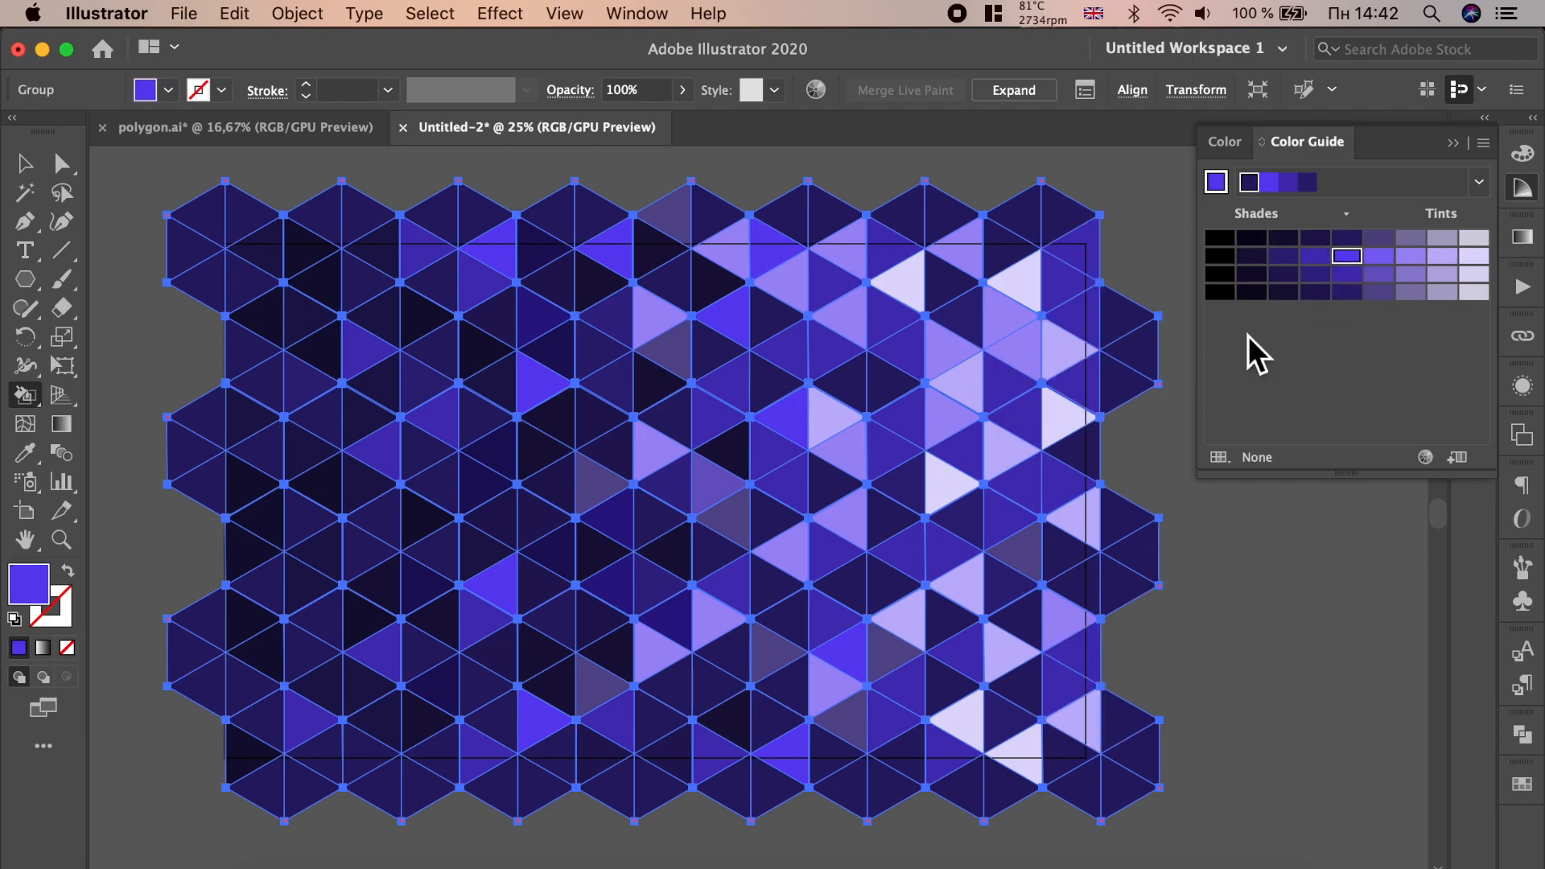
pyautogui.click(1079, 447)
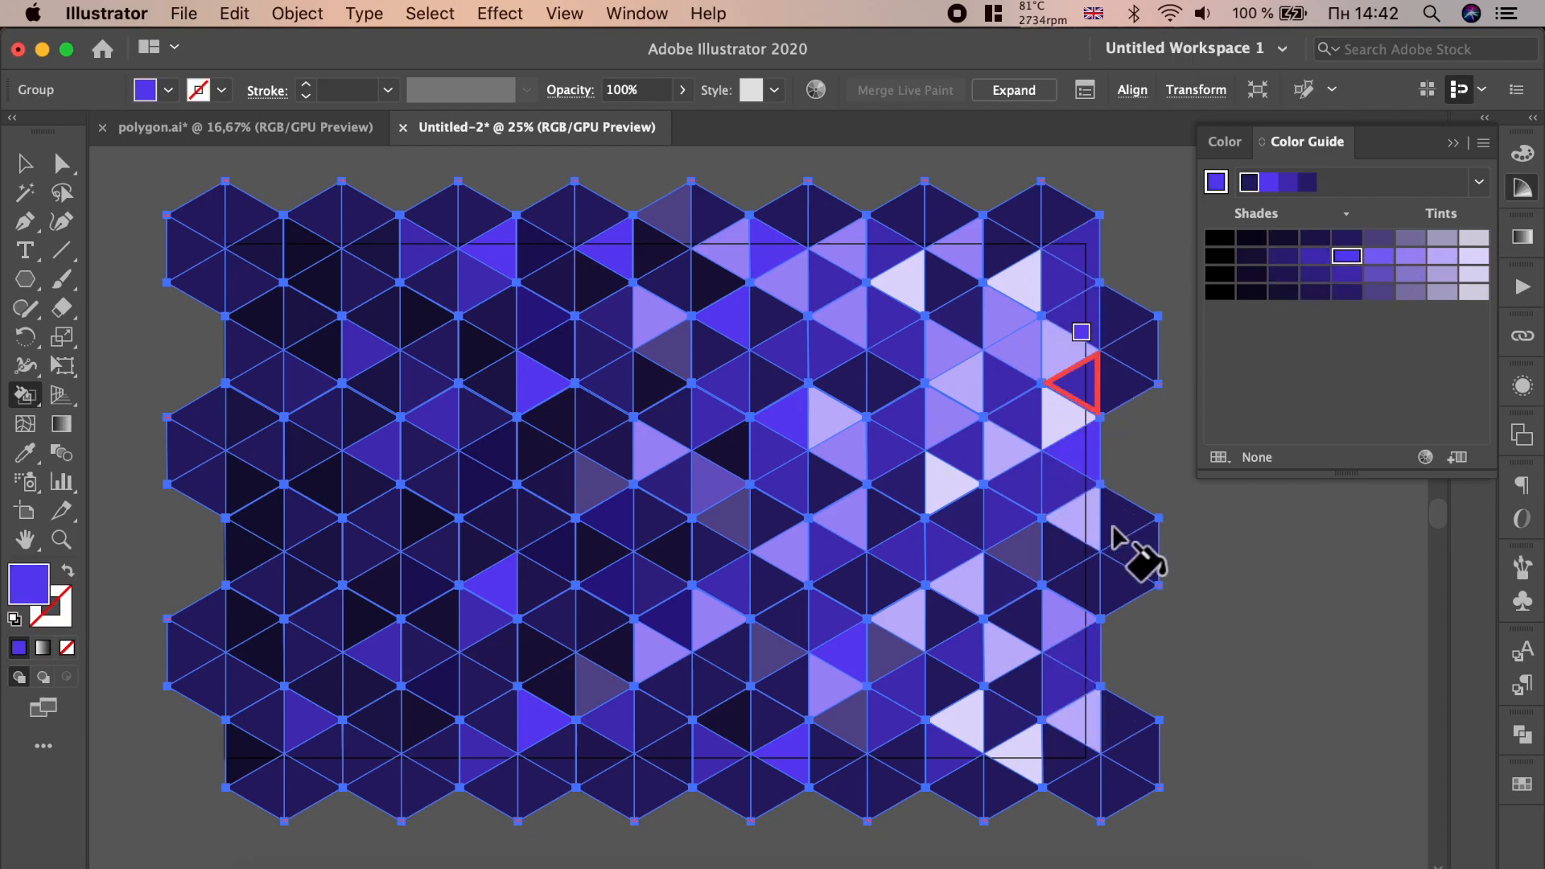
pyautogui.click(1050, 620)
pyautogui.click(956, 617)
pyautogui.click(894, 734)
pyautogui.click(934, 689)
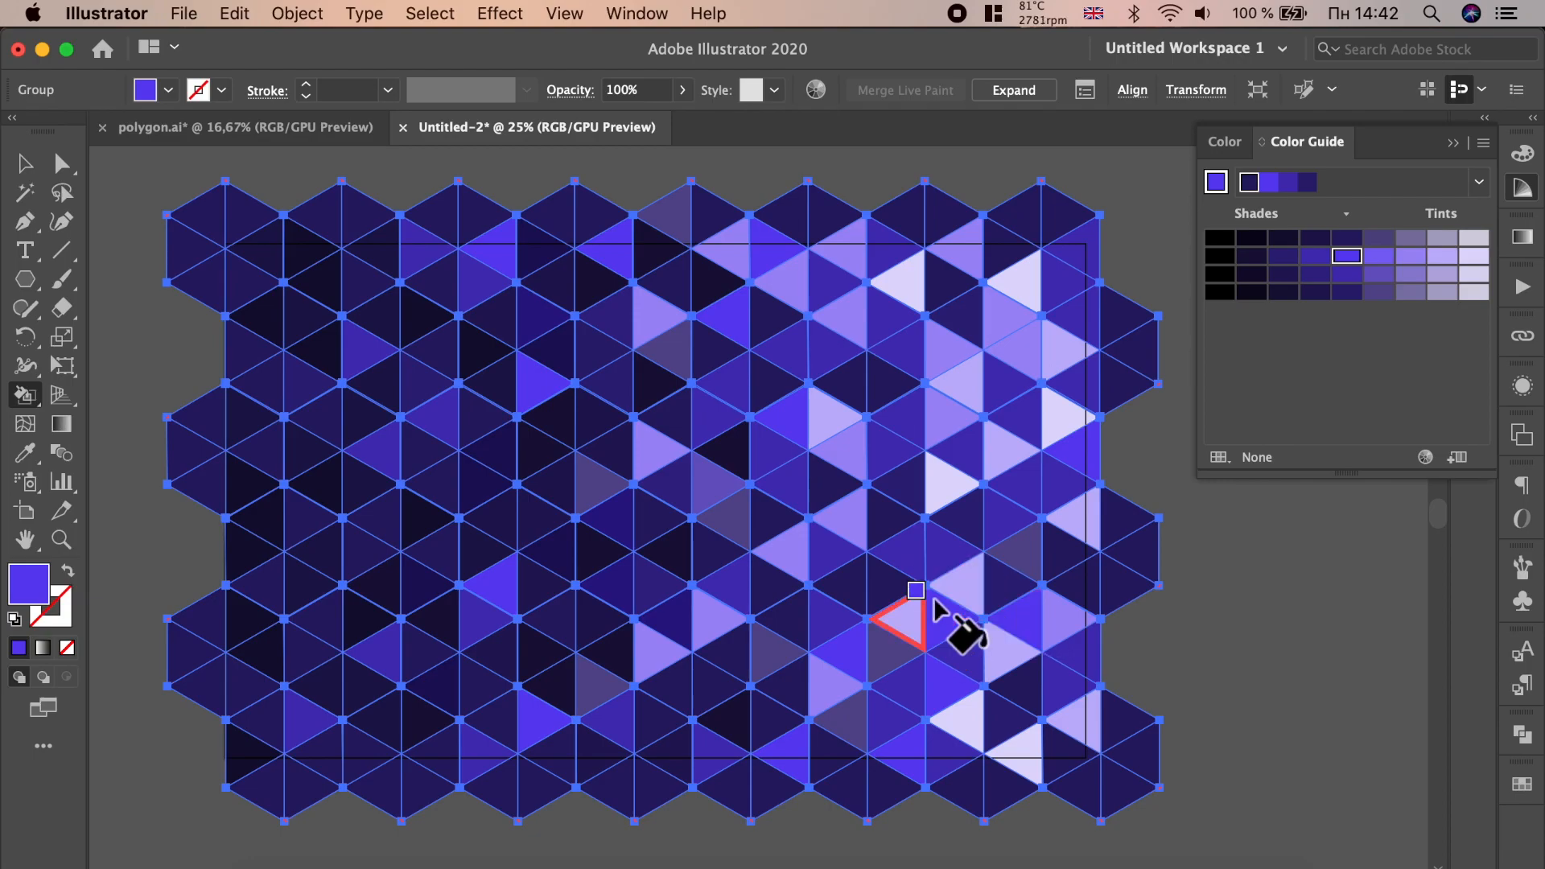
# - Zoom out and deselect everything to preview the coloured pattern
pyautogui.scroll(-2, 950, 555)
pyautogui.press('v')
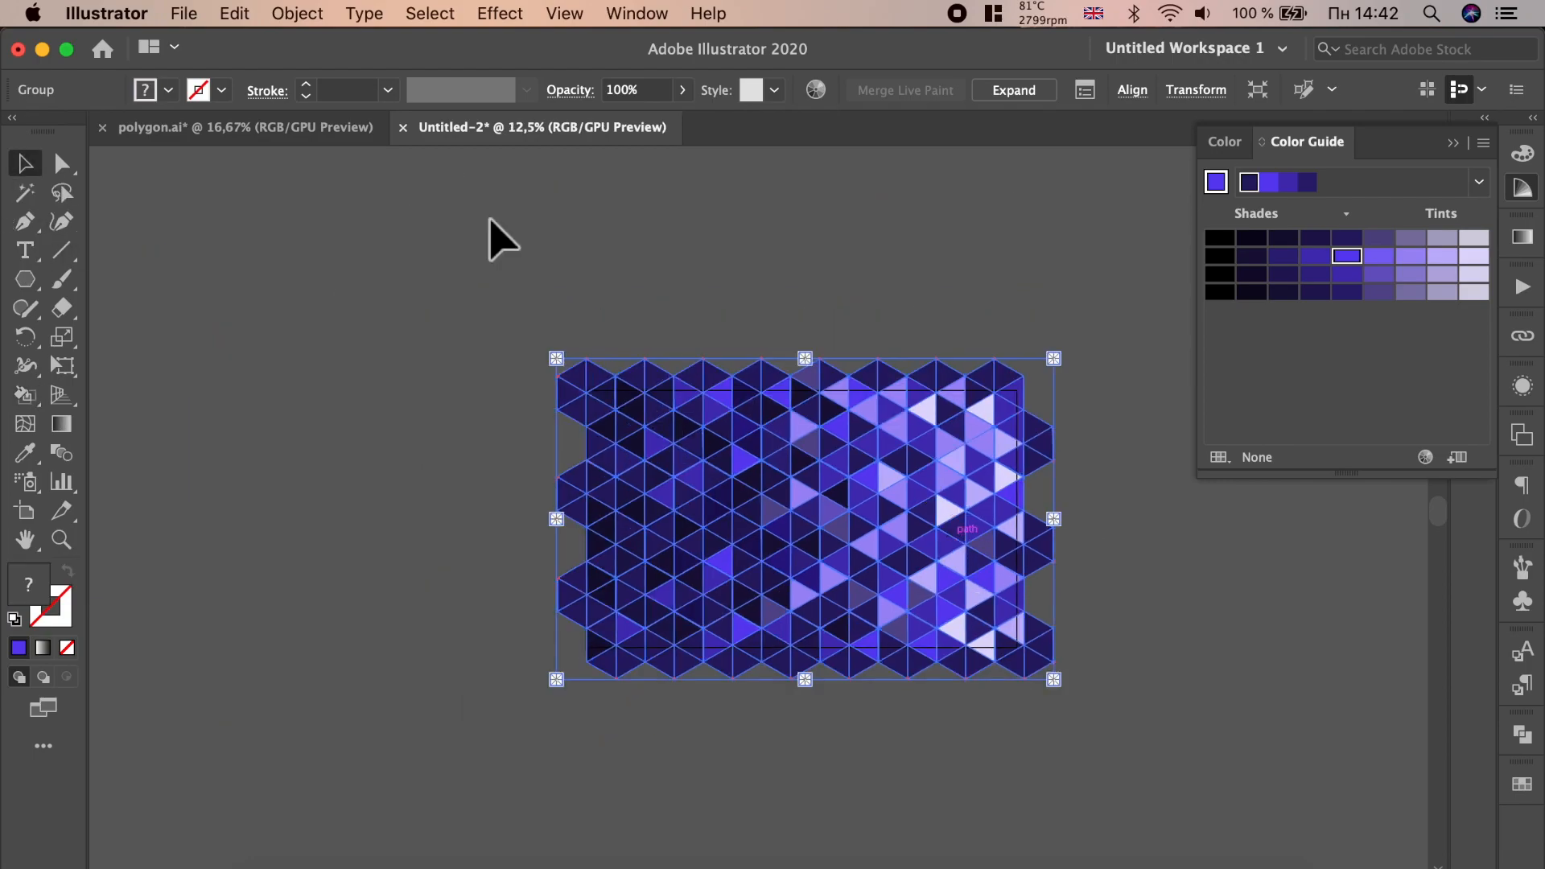
pyautogui.click(564, 253)
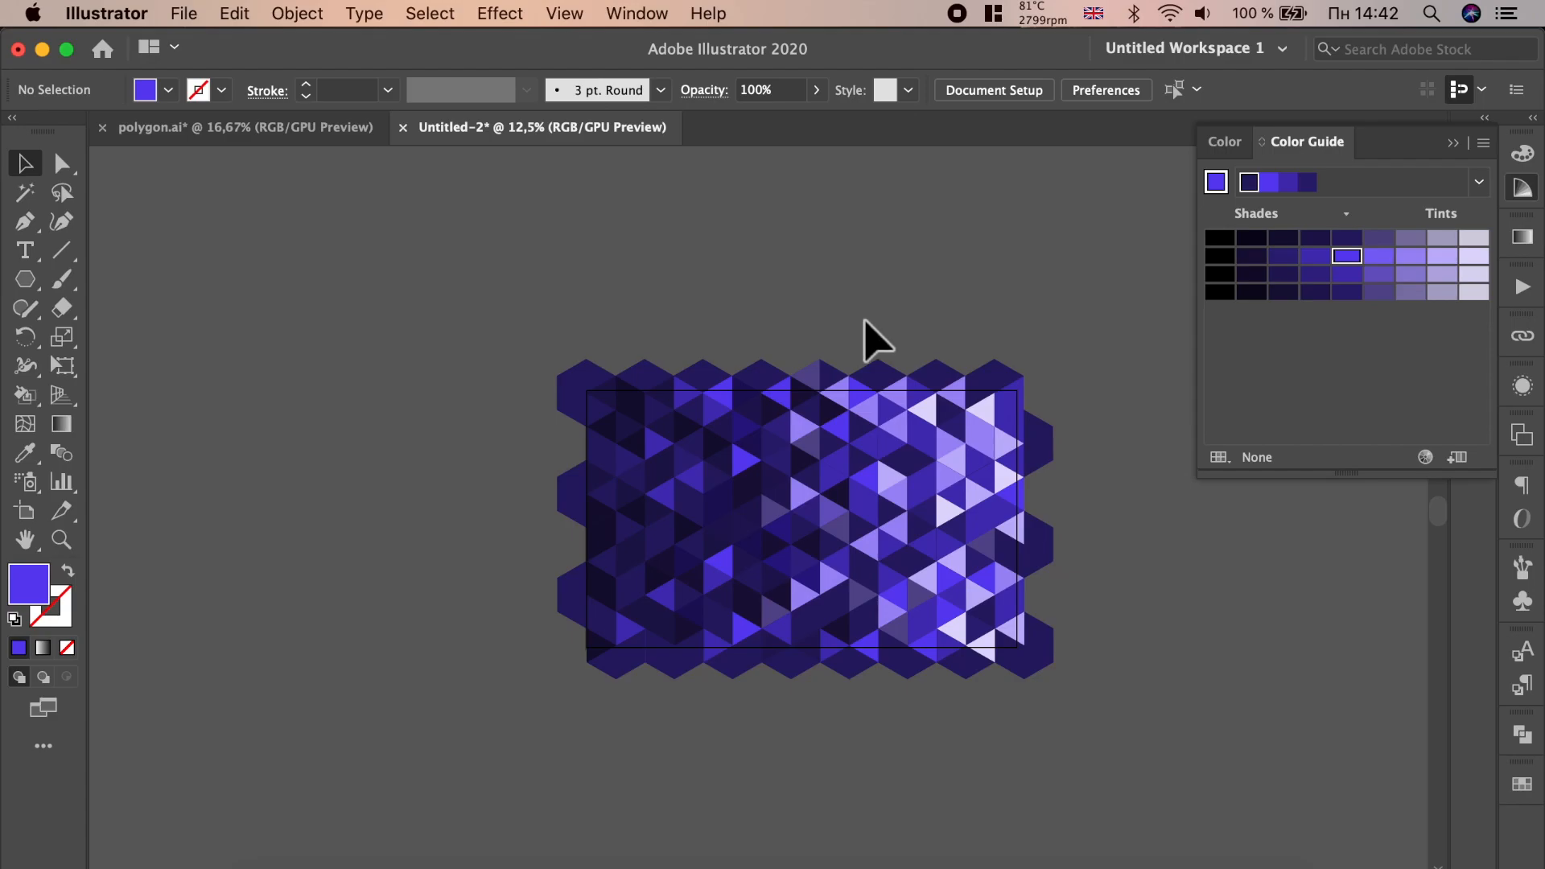
# - Draw a rectangle over the artboard area on top of the pattern
pyautogui.scroll(1, 865, 320)
pyautogui.moveTo(35, 287); pyautogui.dragTo(121, 276)
pyautogui.moveTo(501, 419)
pyautogui.mouseDown()
pyautogui.moveTo(781, 608)
pyautogui.moveTo(1071, 725)
pyautogui.moveTo(1069, 758)
pyautogui.mouseUp()
pyautogui.click(25, 163)
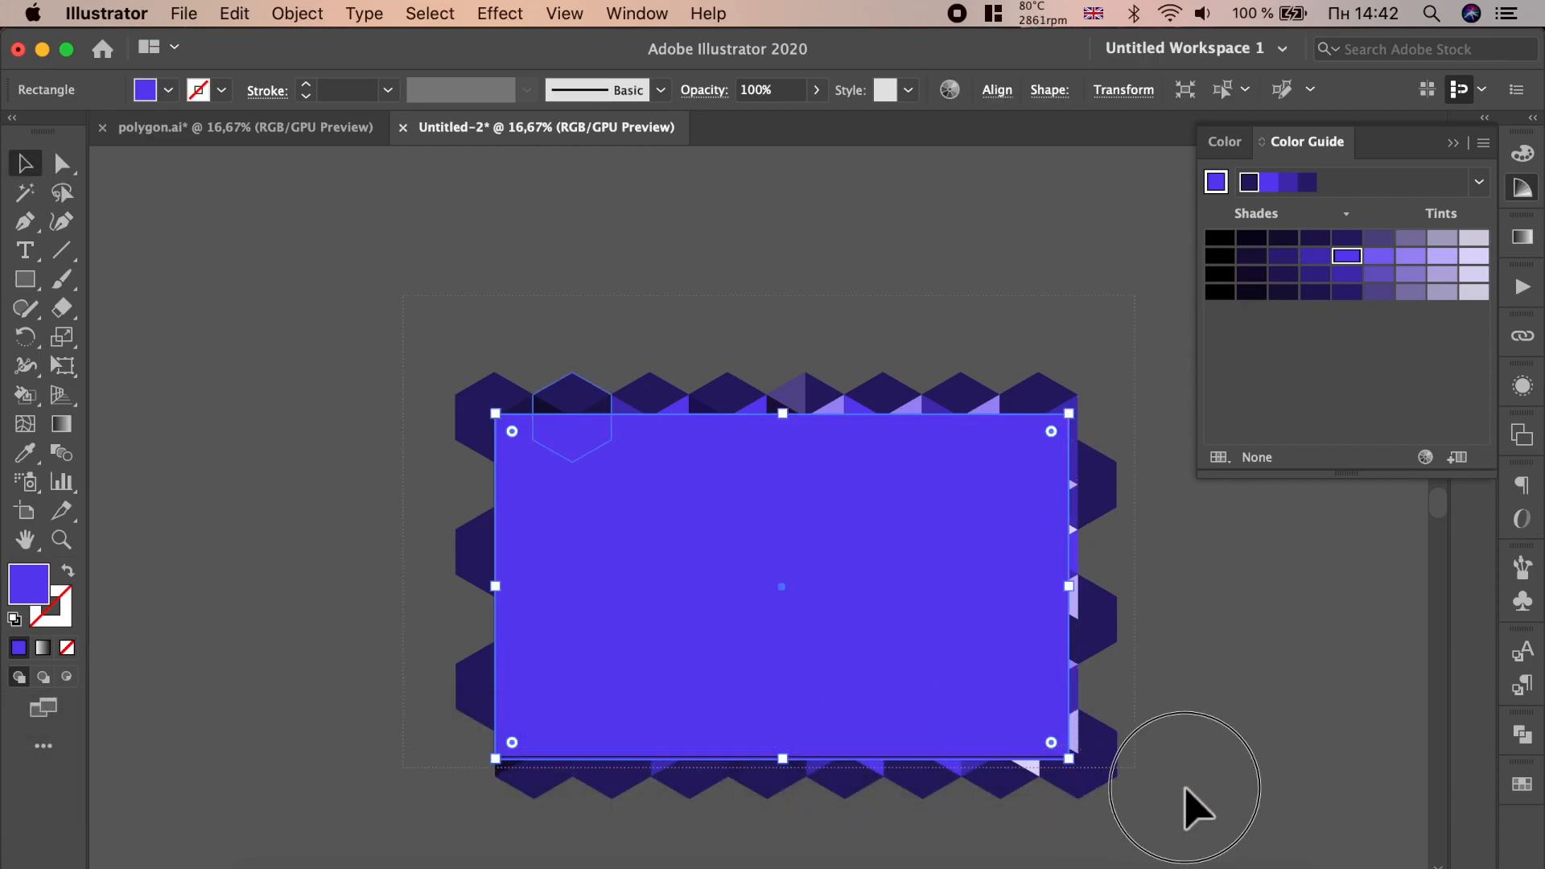
# - Select all and make a clipping mask so the pattern is cropped to the rectangle
pyautogui.press('super+a')
pyautogui.rightClick(987, 666)
pyautogui.click(1176, 712)
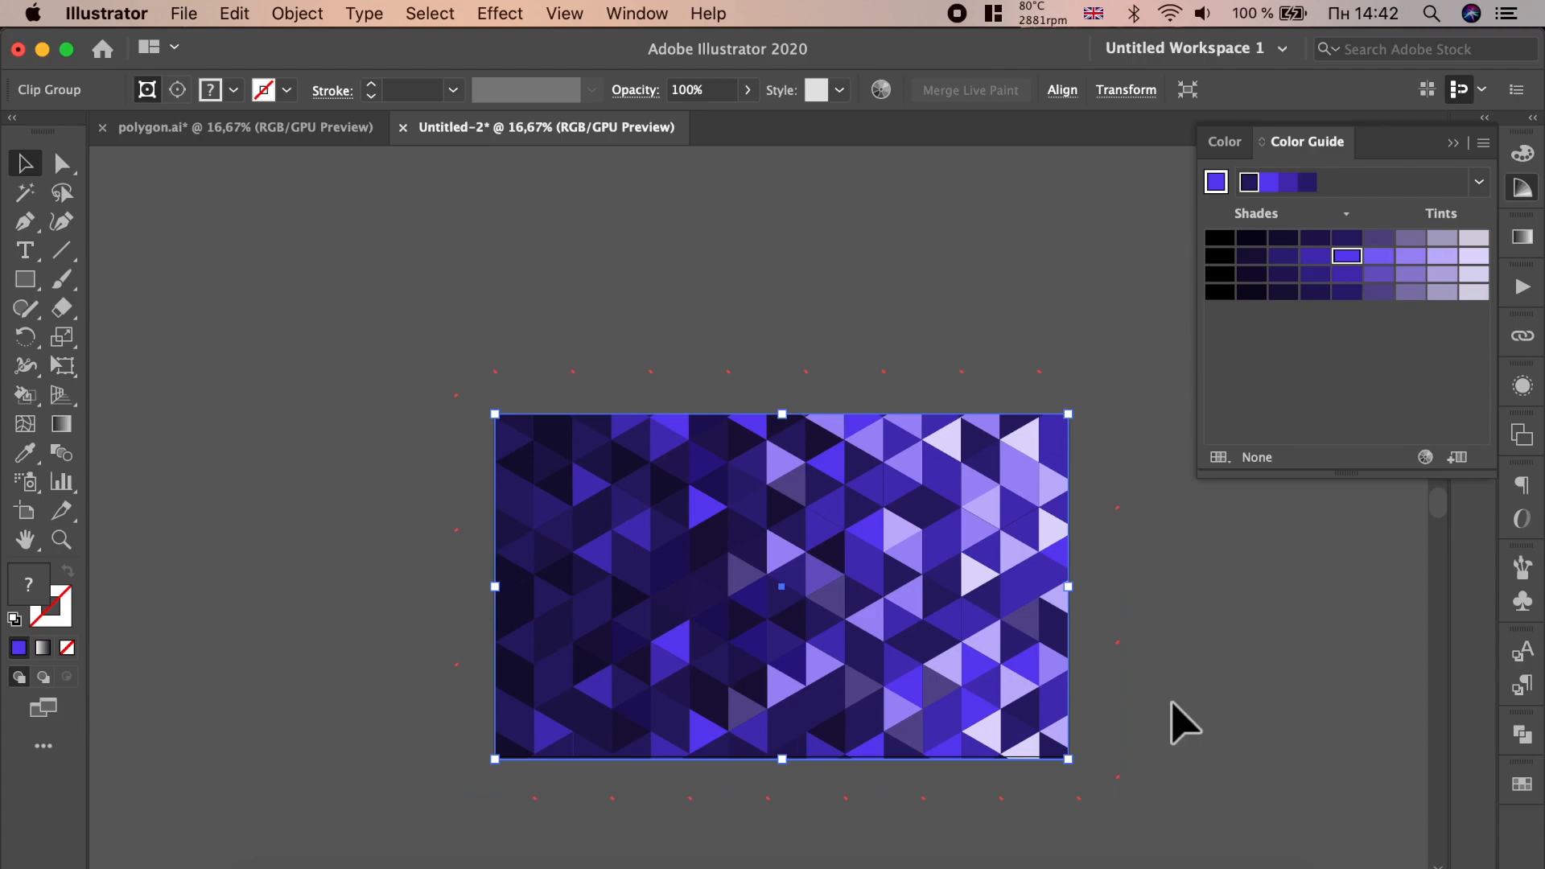
pyautogui.click(1172, 703)
# - Draw a new rectangle covering the whole clipped pattern
pyautogui.click(35, 290)
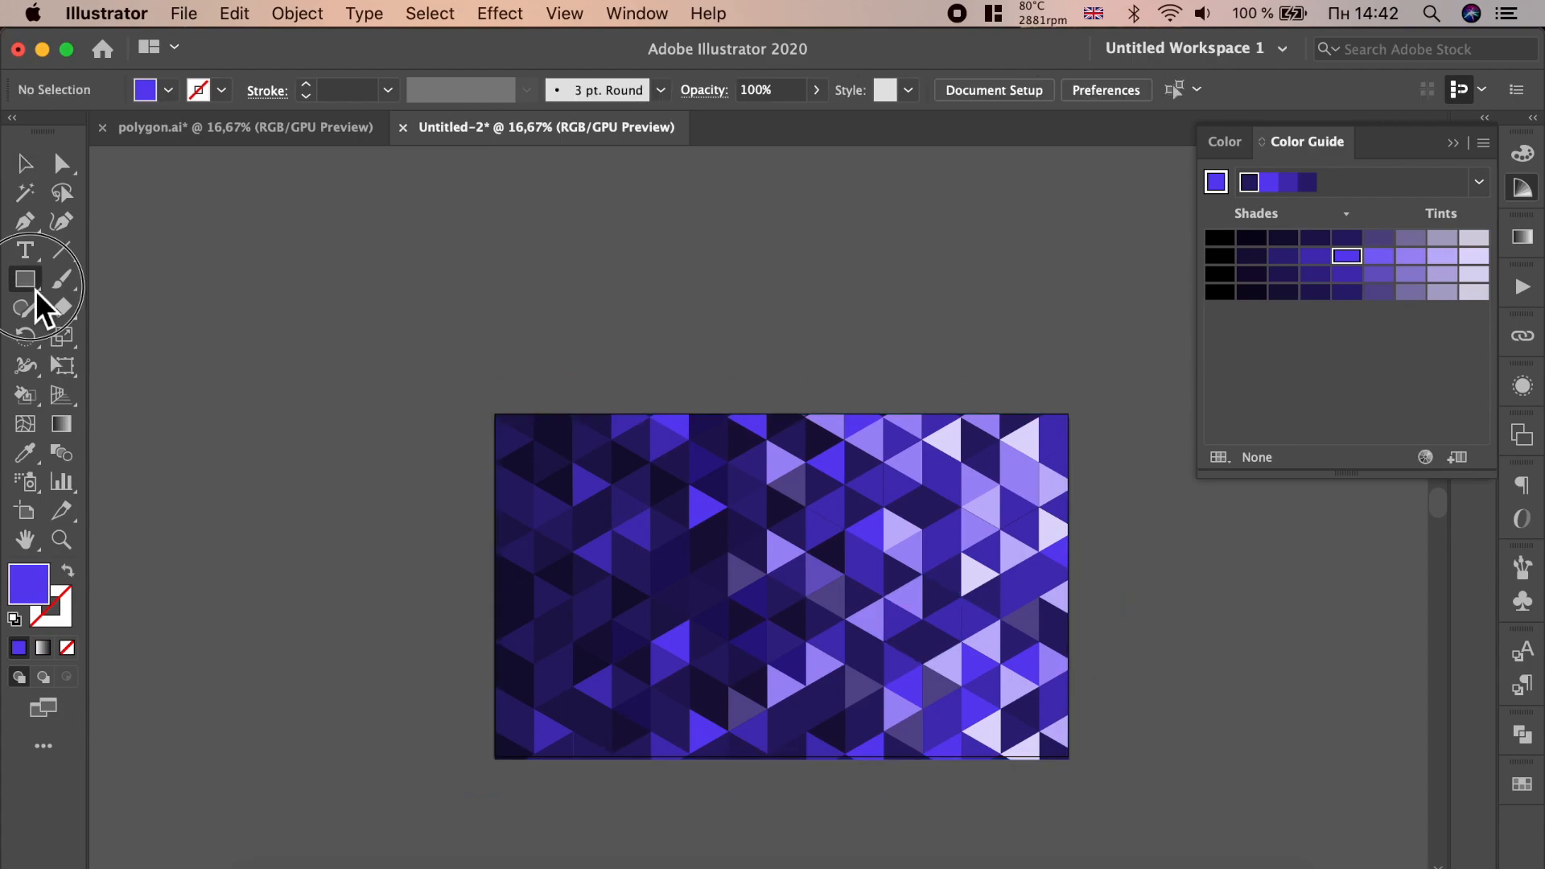
pyautogui.click(192, 280)
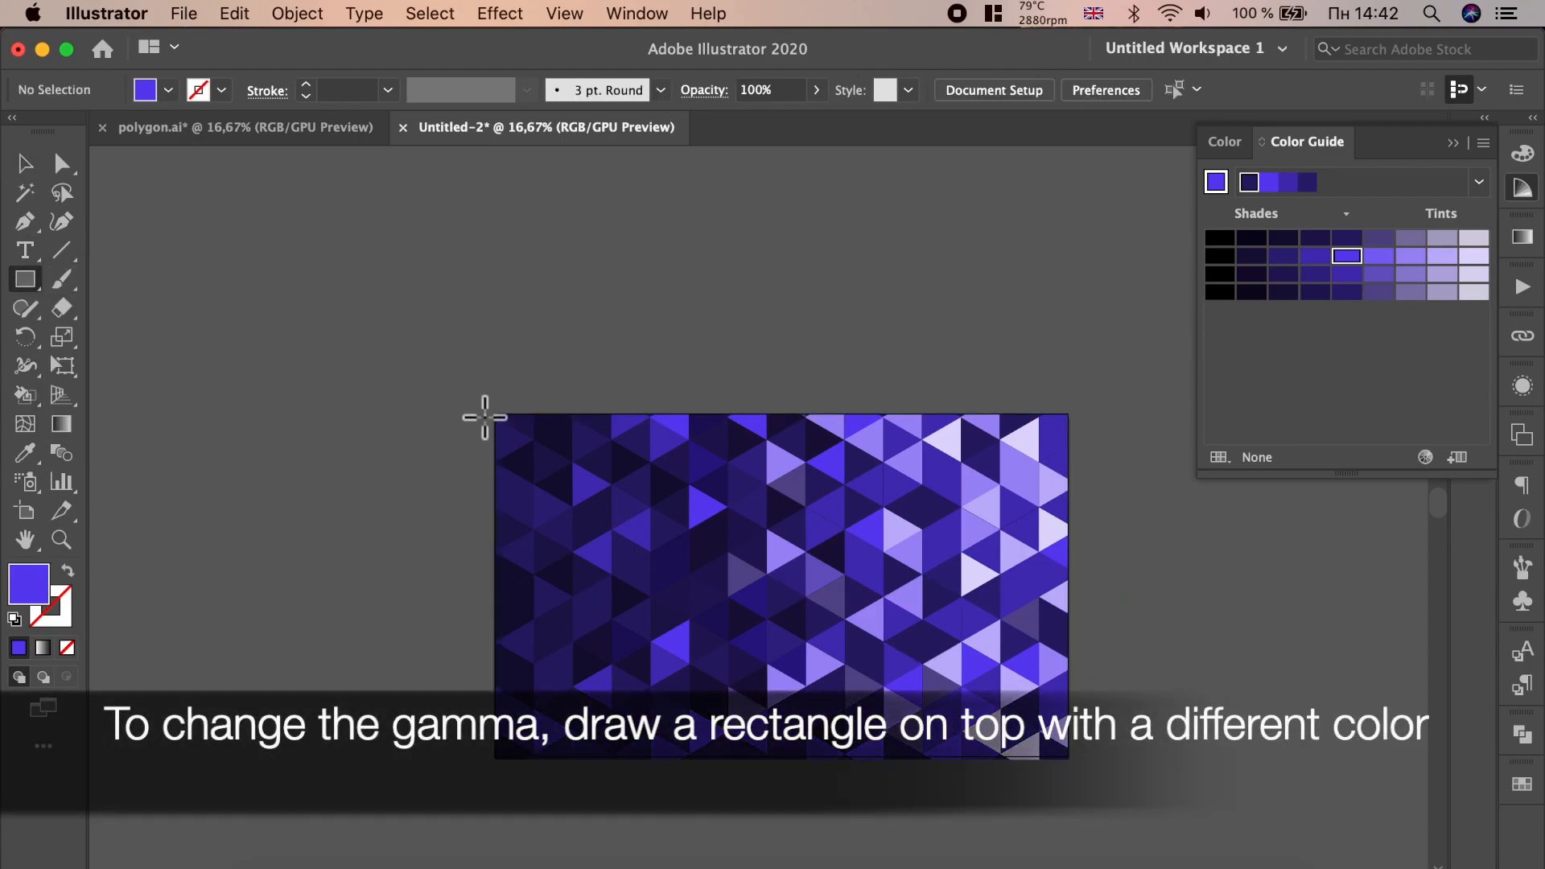
pyautogui.moveTo(495, 413); pyautogui.dragTo(1069, 759)
pyautogui.click(38, 165)
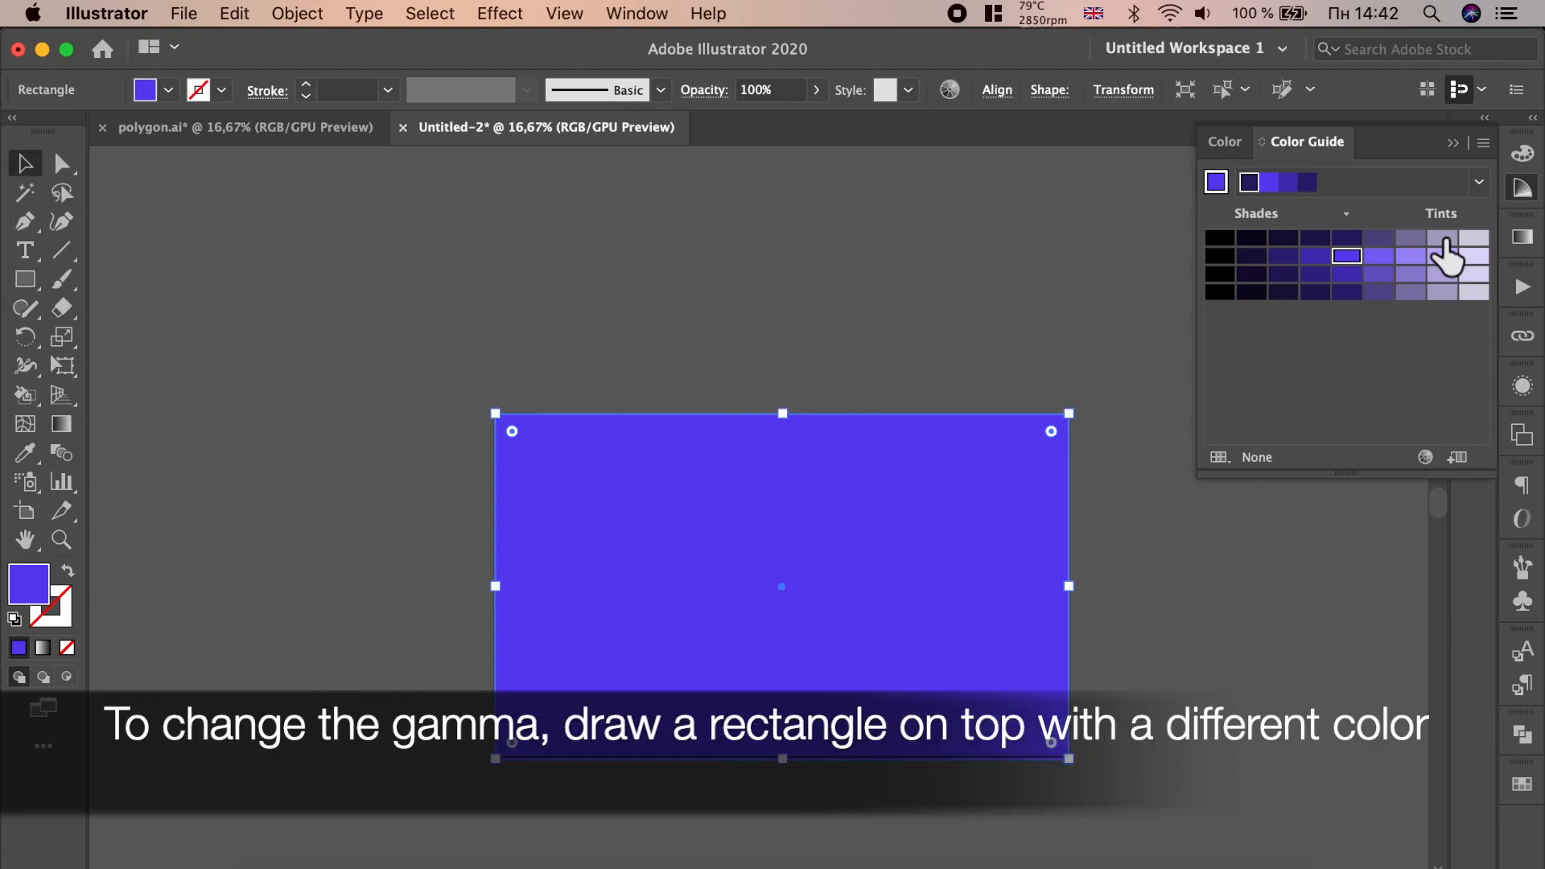
# - Open the Swatches panel and fill the rectangle with an orange swatch
pyautogui.click(1526, 393)
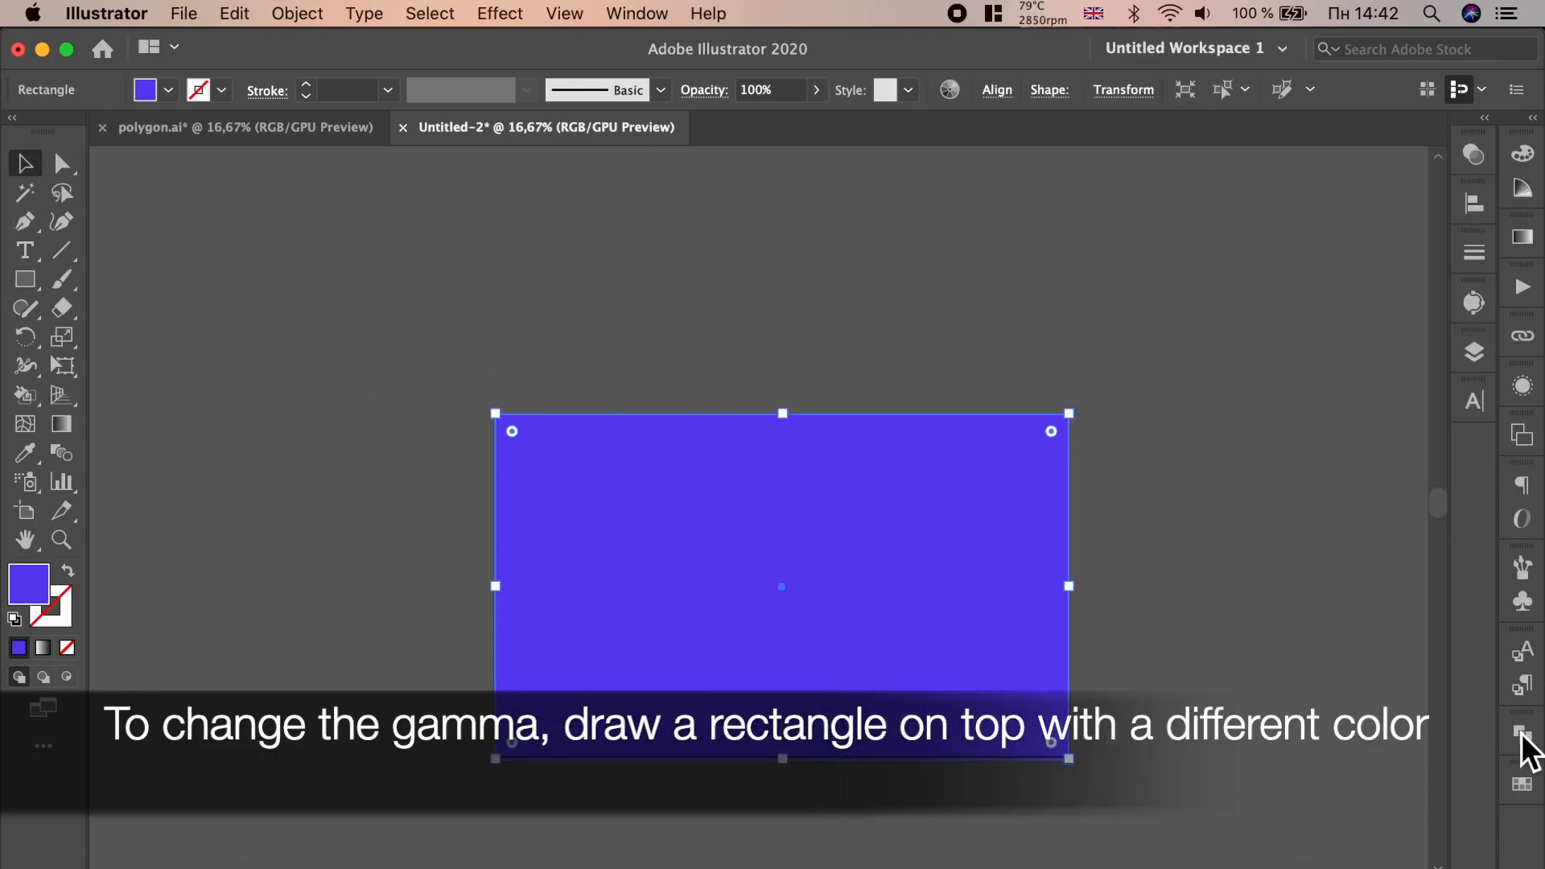
pyautogui.click(1523, 784)
pyautogui.click(1400, 408)
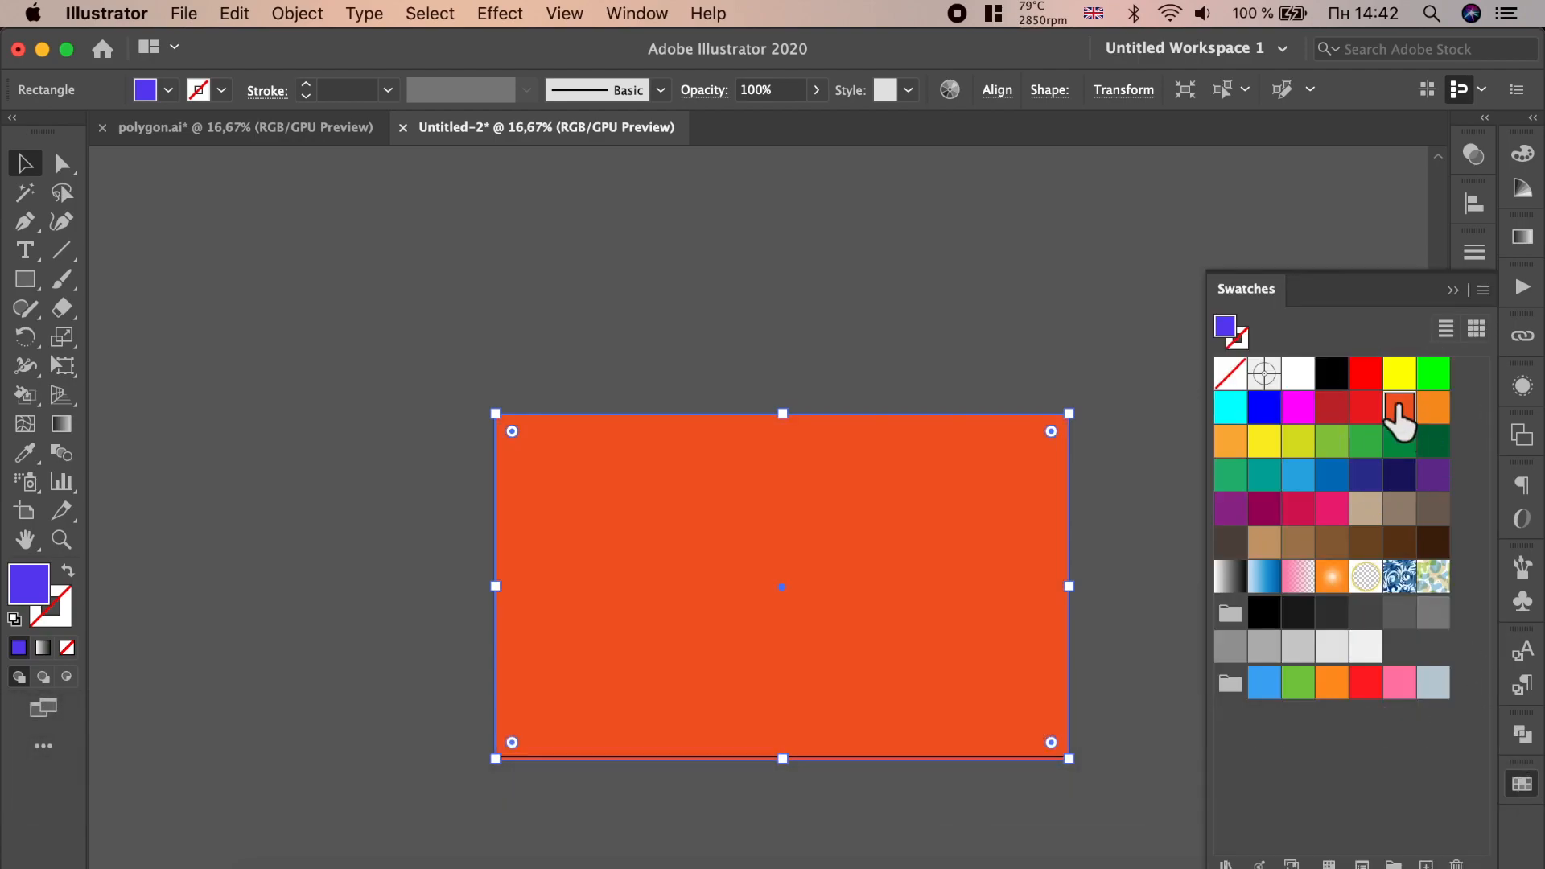
# - Set the rectangle's blending mode to Multiply
pyautogui.click(728, 95)
pyautogui.click(543, 132)
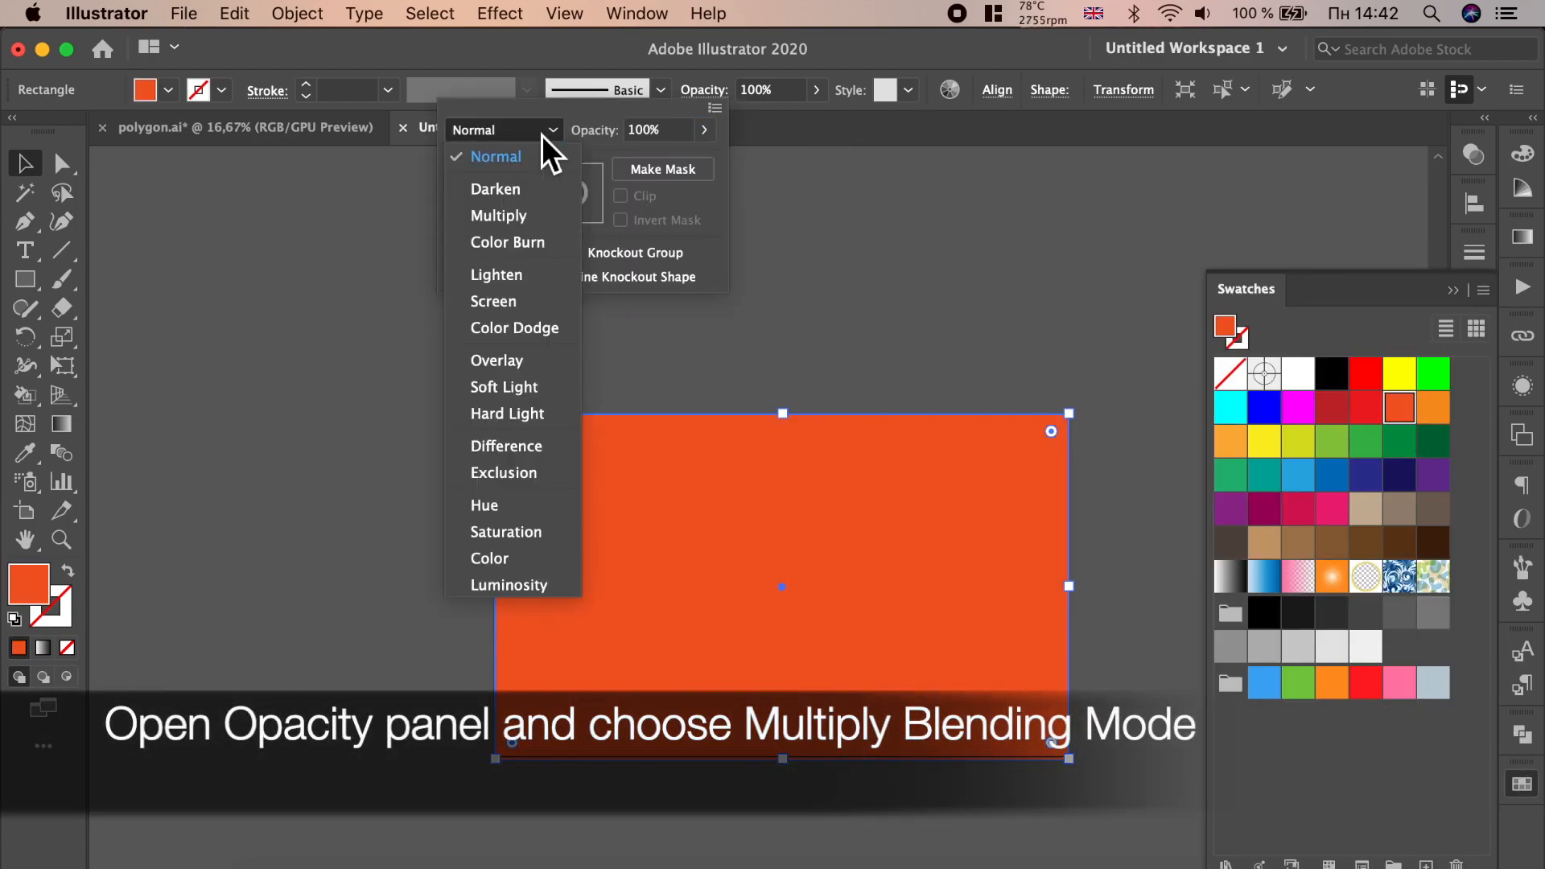
pyautogui.click(516, 216)
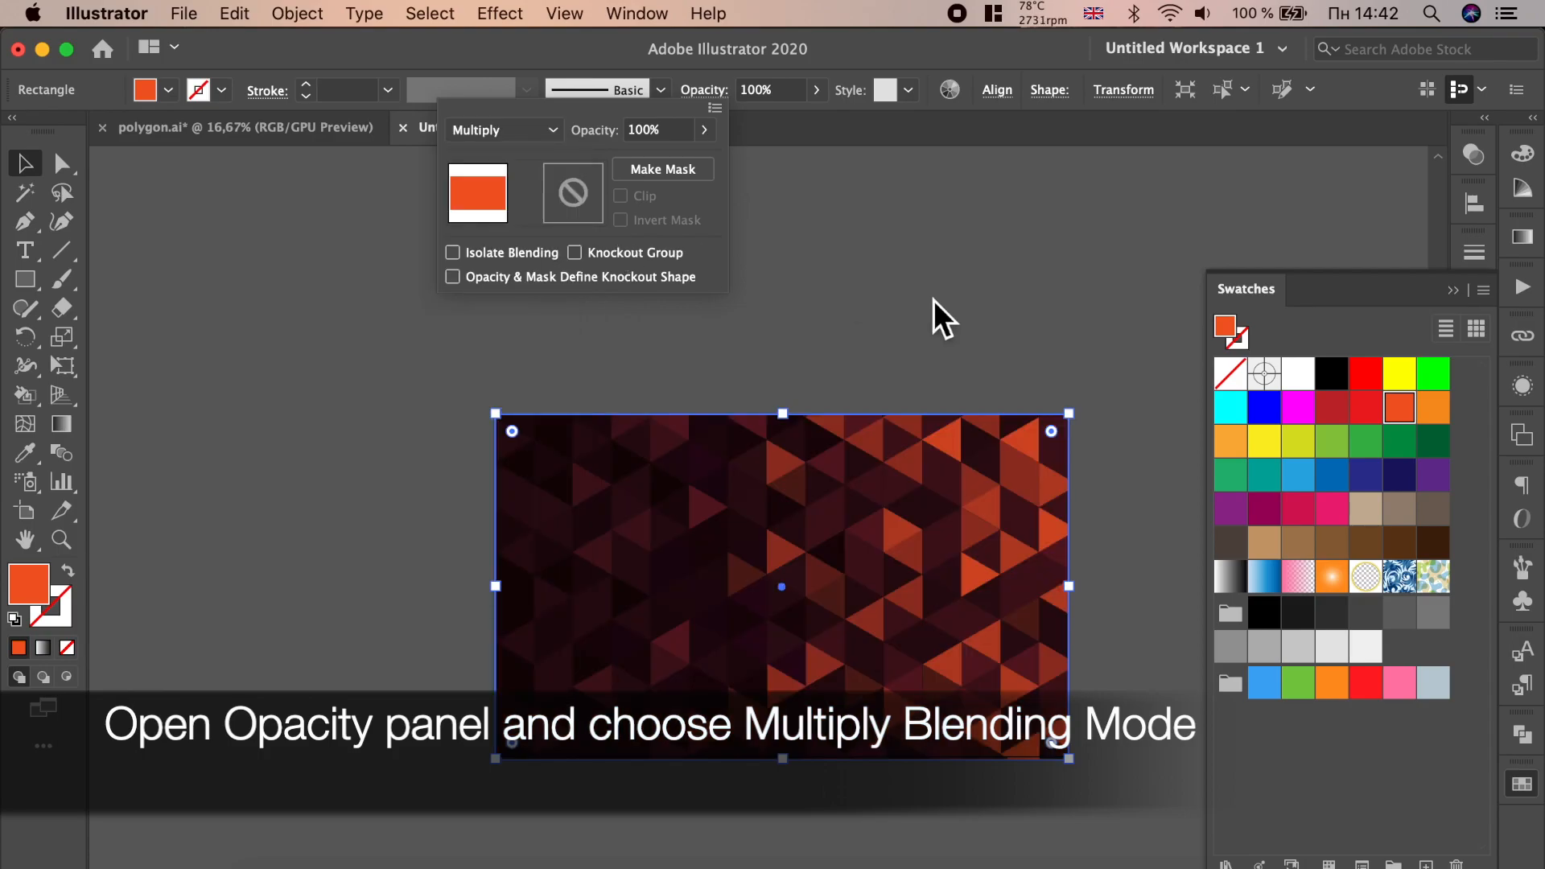
# - Try magenta, blue and red swatches as the overlay rectangle's fill
pyautogui.click(1305, 413)
pyautogui.click(1299, 409)
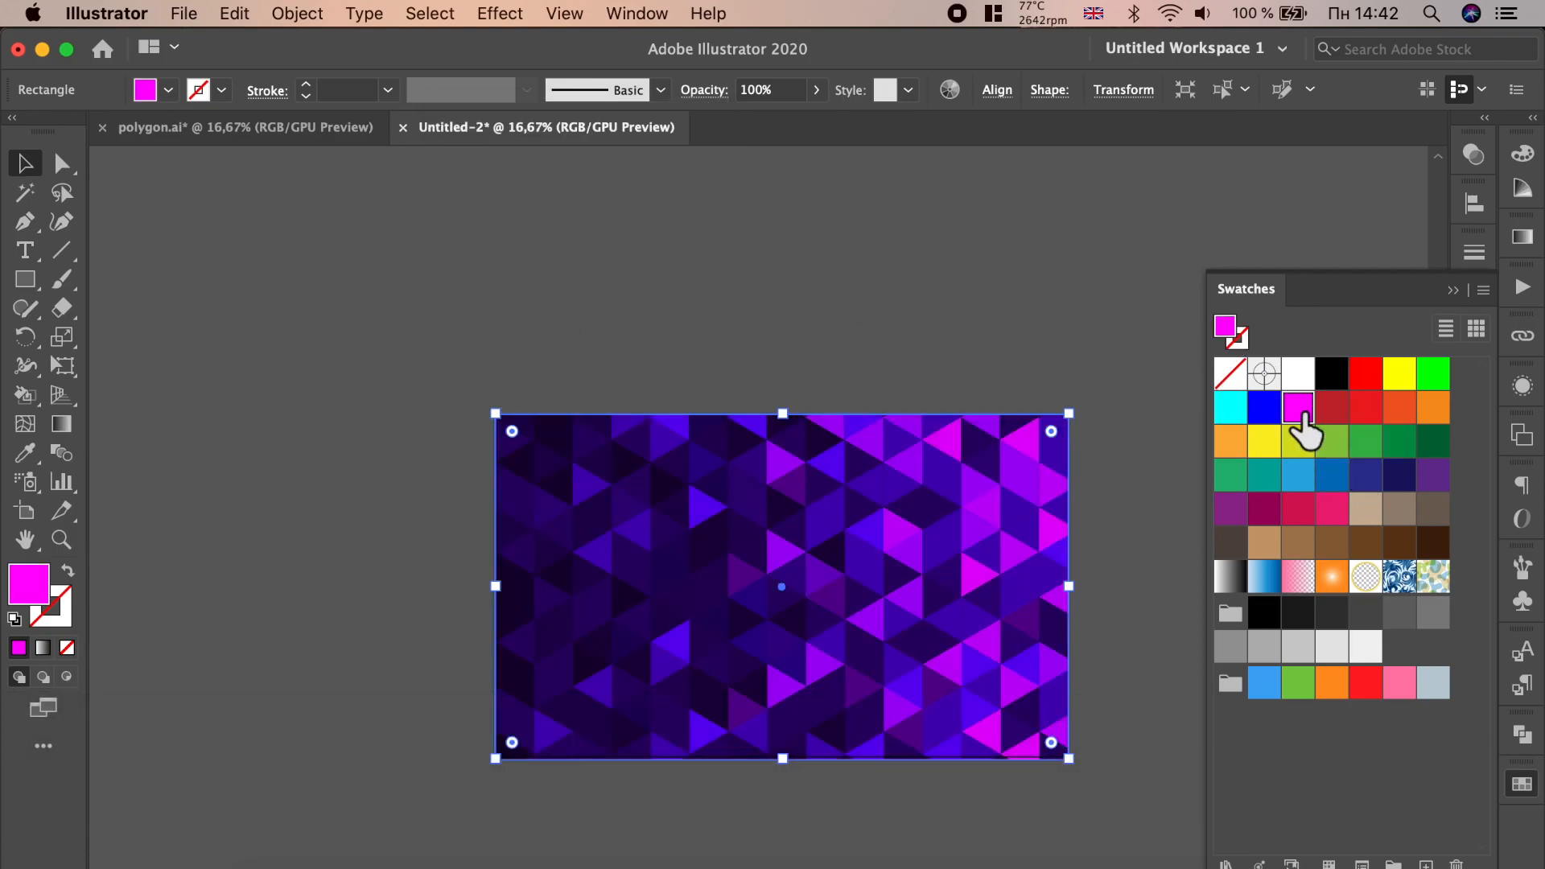
pyautogui.click(1299, 476)
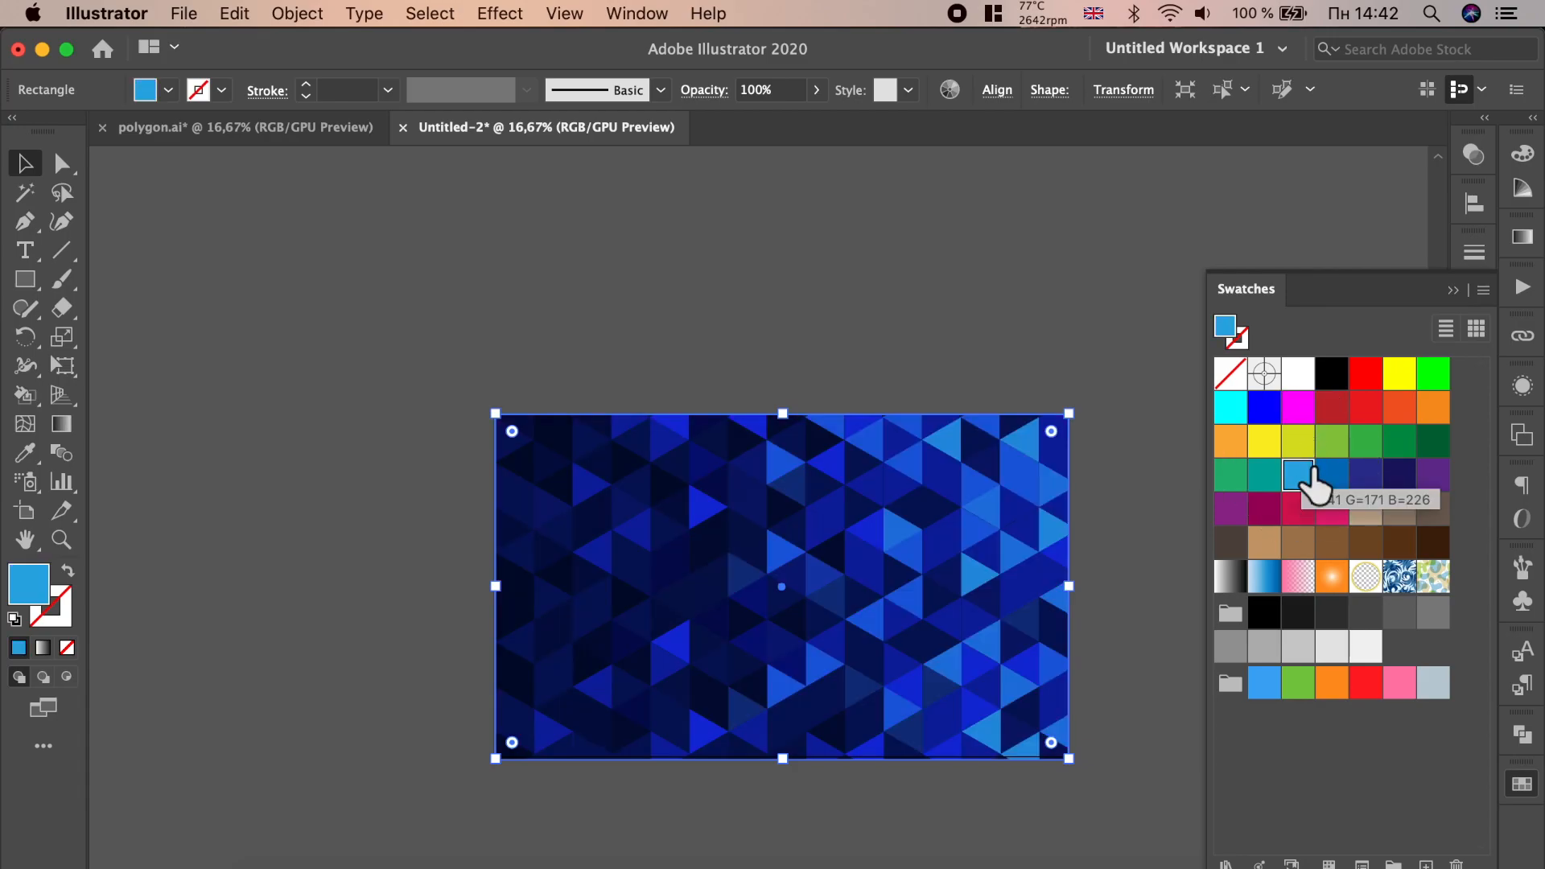
pyautogui.click(1369, 689)
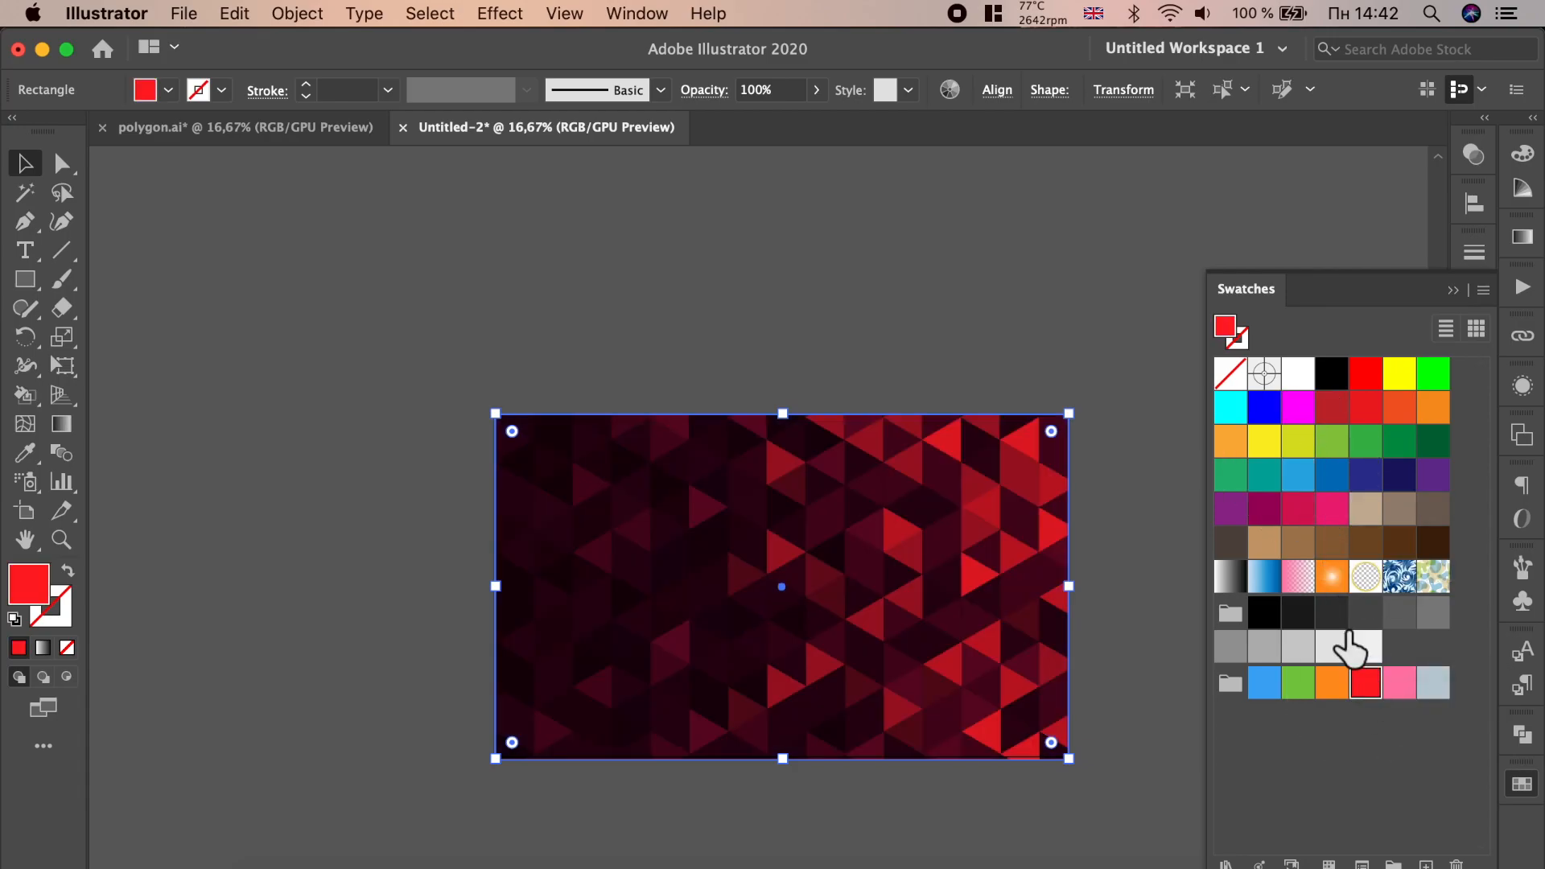
# - Try yellow and green swatches, then set the overlay rectangle's fill to red and deselect
pyautogui.click(1271, 447)
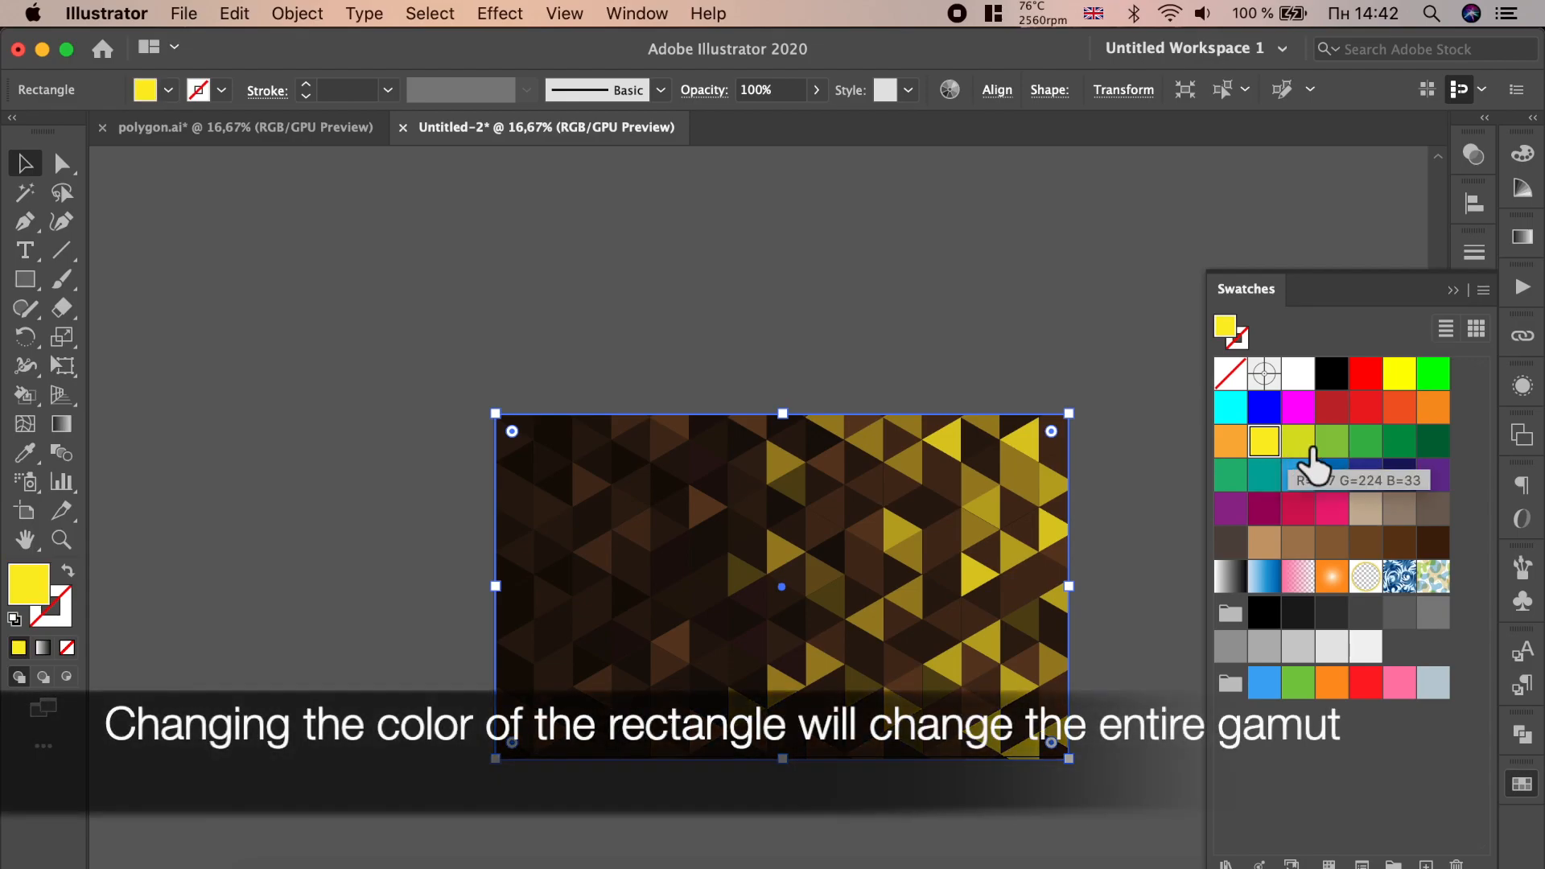
pyautogui.click(1335, 447)
pyautogui.click(1400, 443)
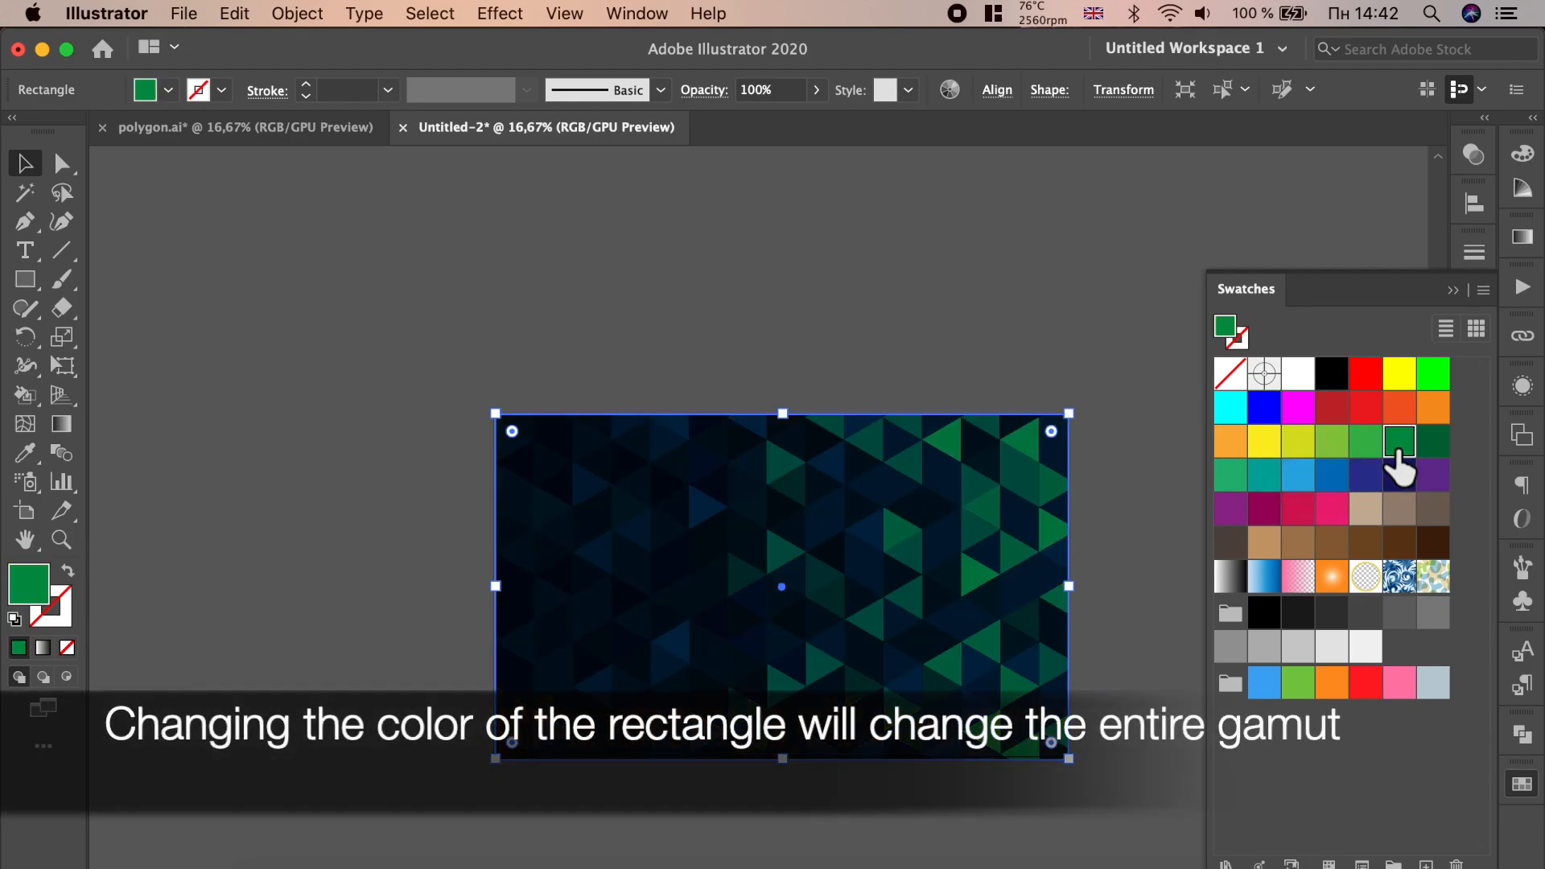
pyautogui.click(1436, 481)
pyautogui.click(1375, 386)
pyautogui.click(1006, 292)
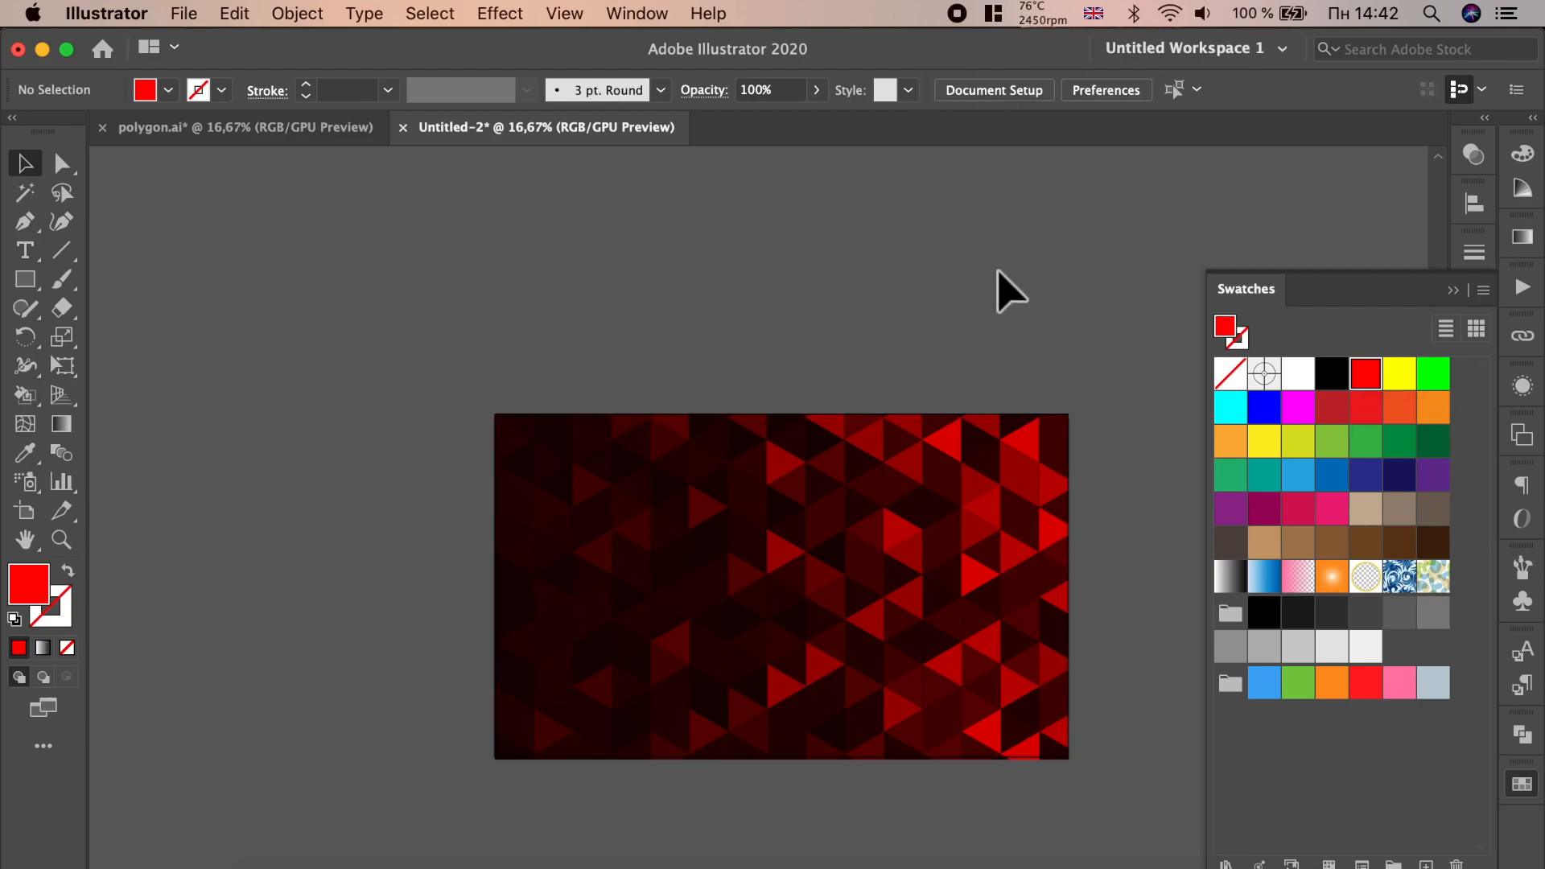
pyautogui.scroll(-4, 1011, 494)
pyautogui.click(1008, 493)
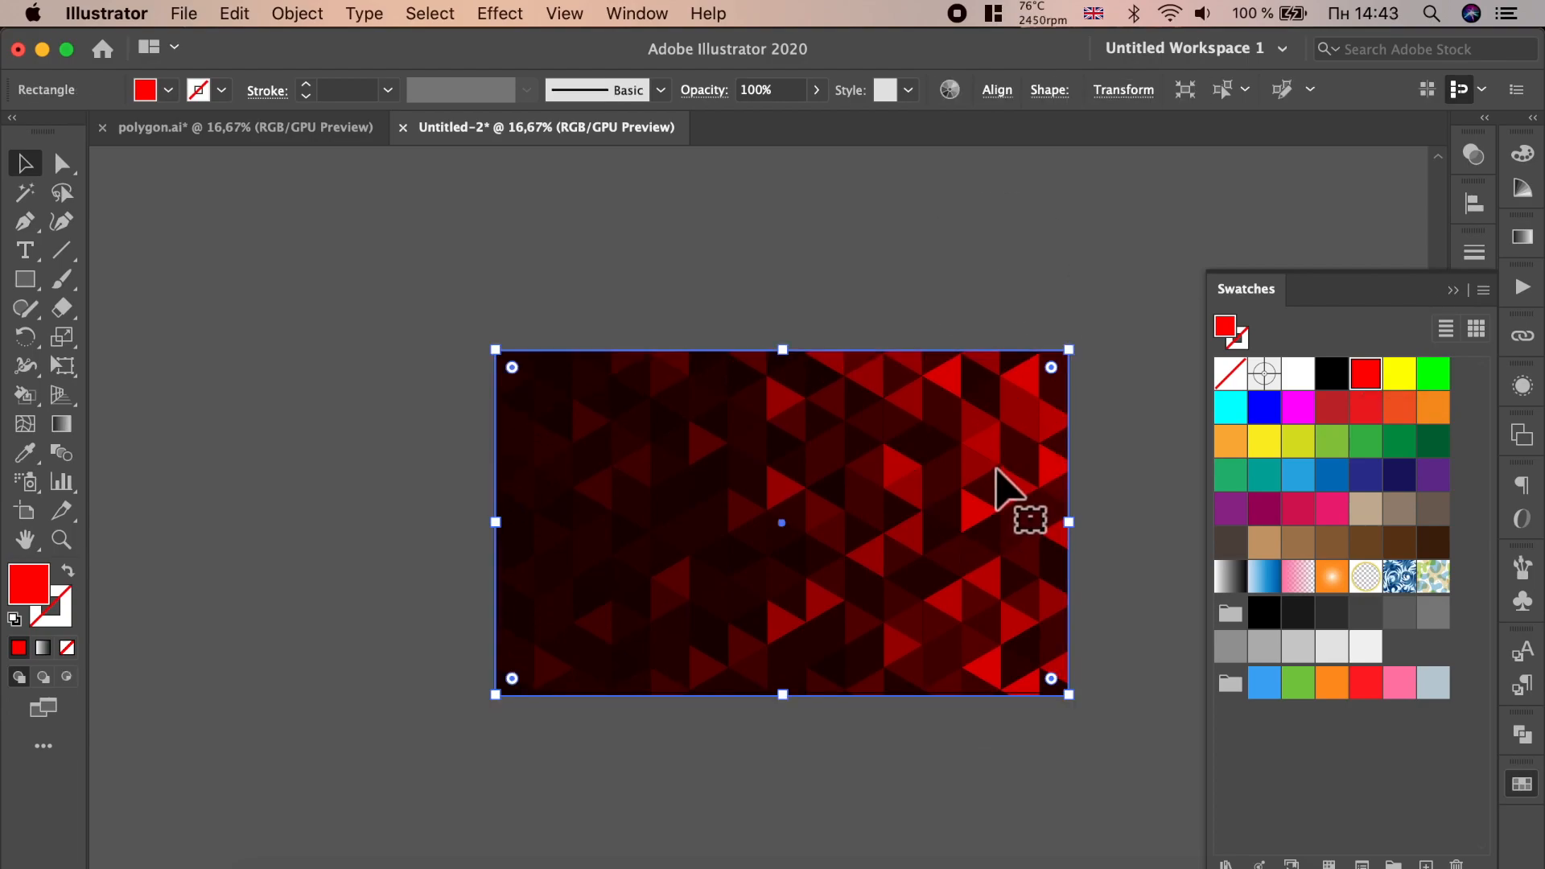
pyautogui.scroll(-1, 974, 550)
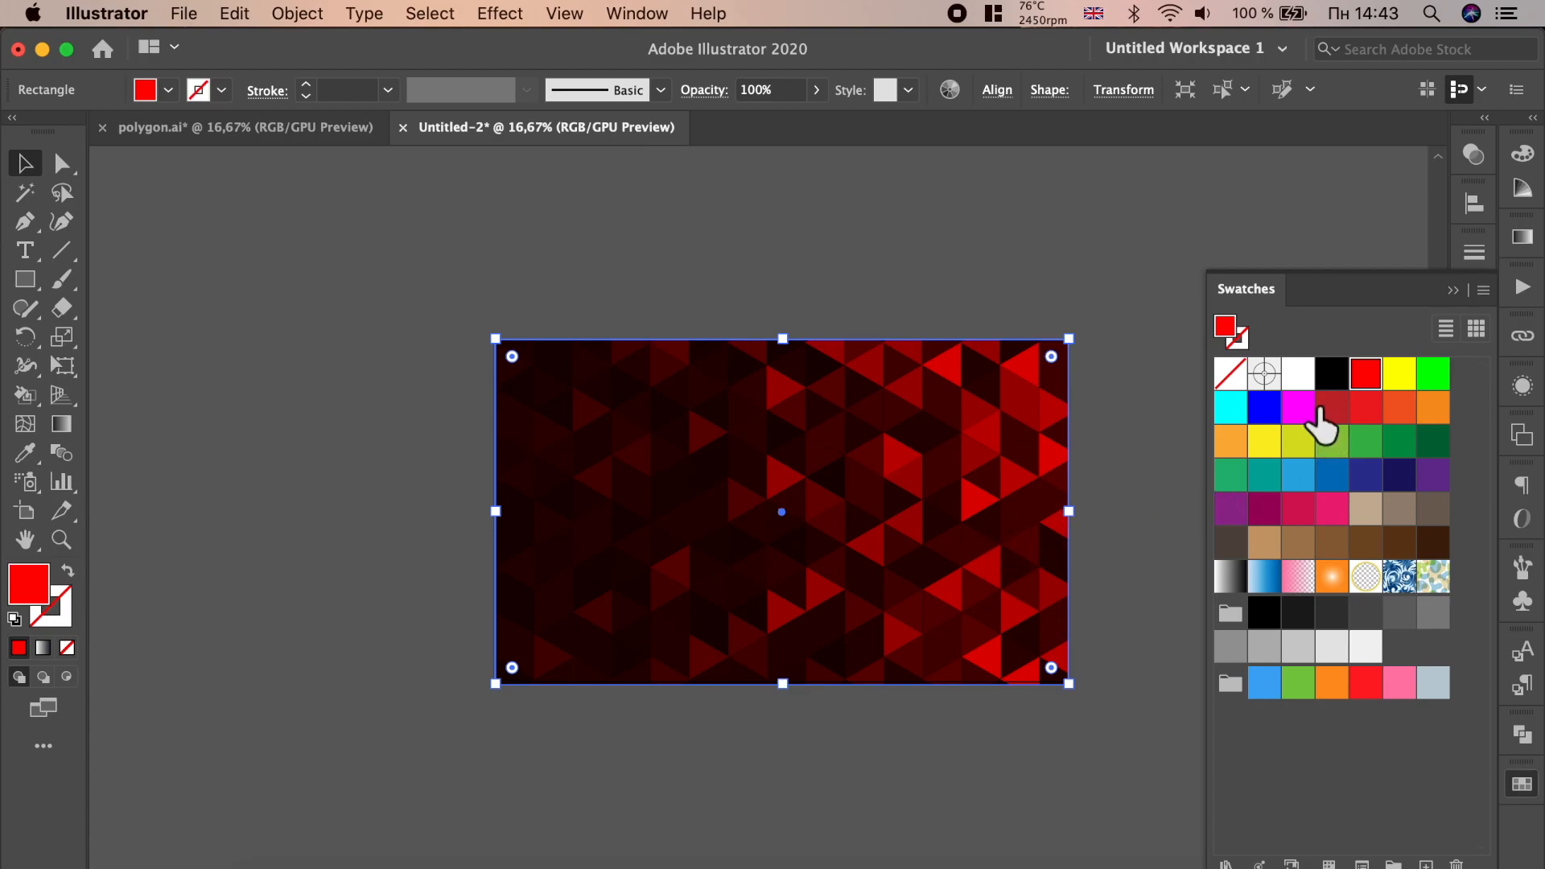
# - Try a purple swatch, then set the overlay rectangle's fill to pink and deselect
pyautogui.click(1435, 477)
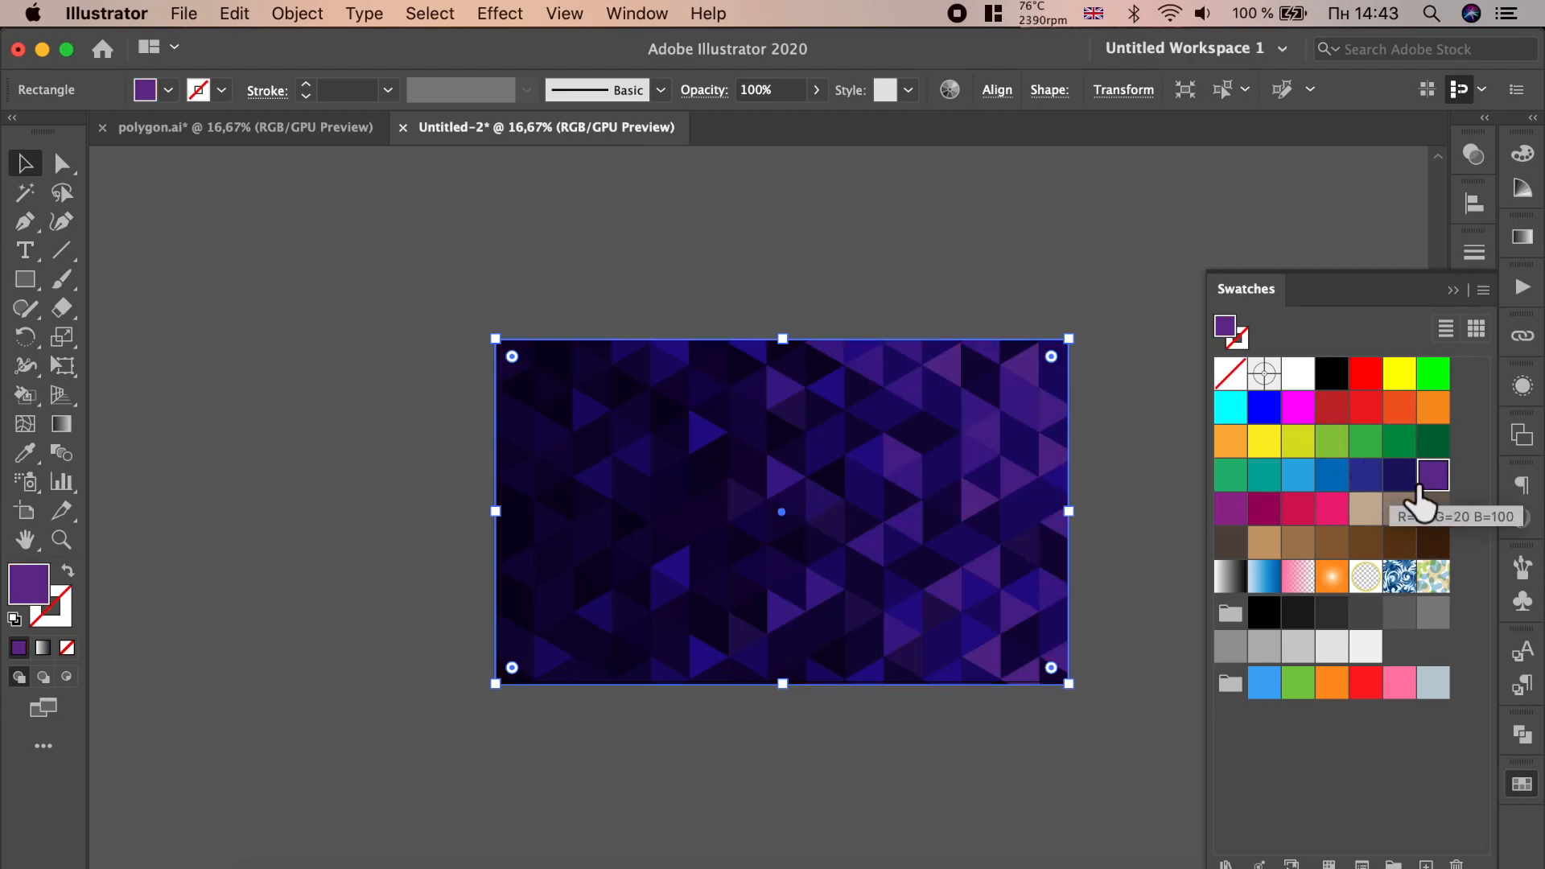
pyautogui.click(1373, 487)
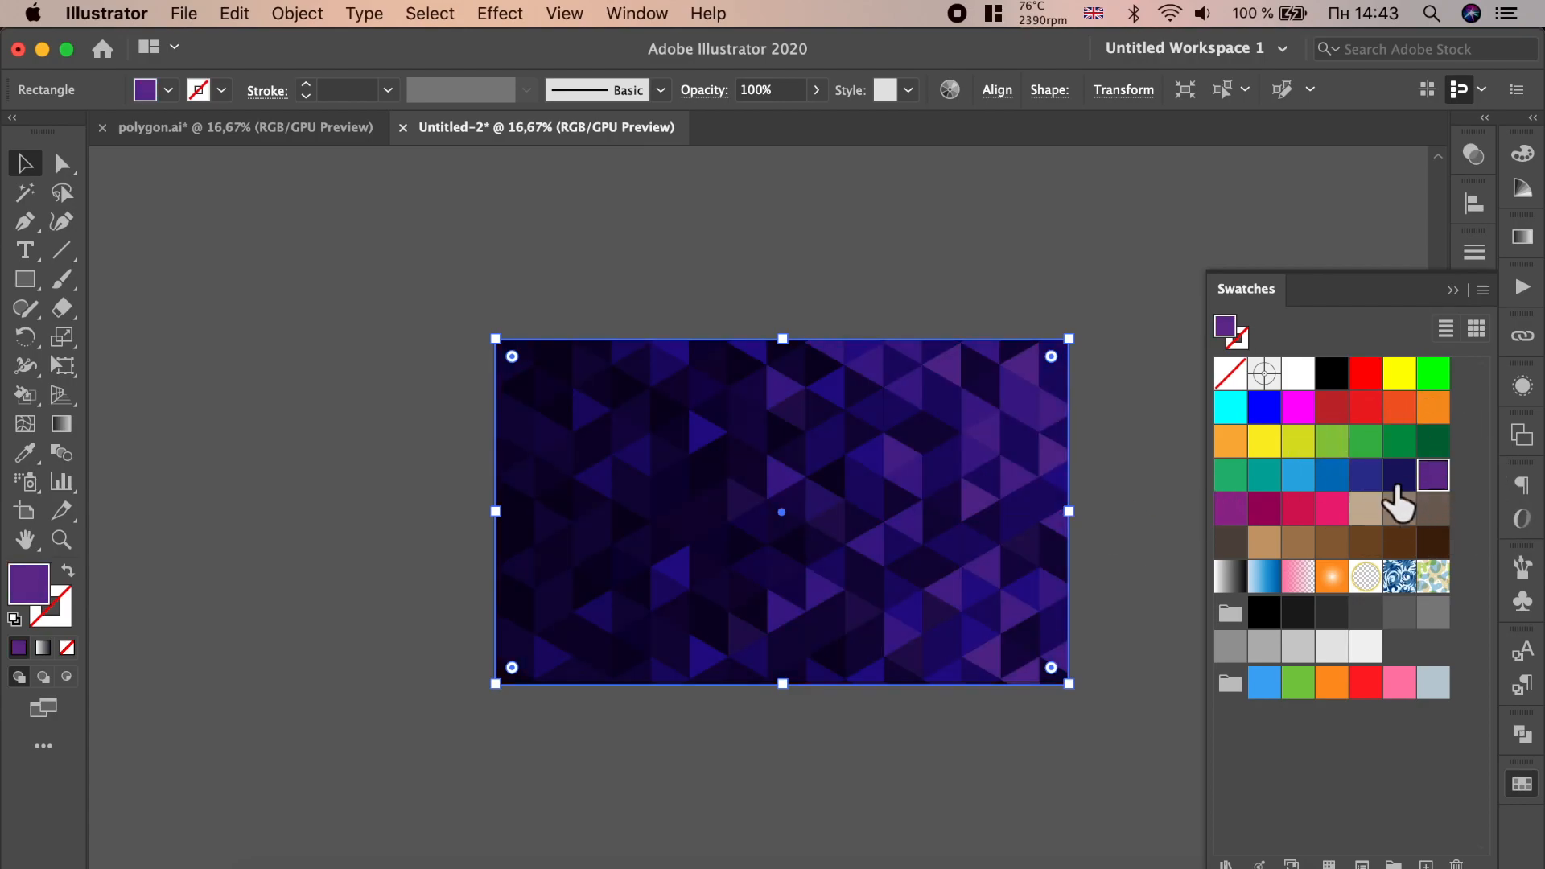
pyautogui.click(1332, 515)
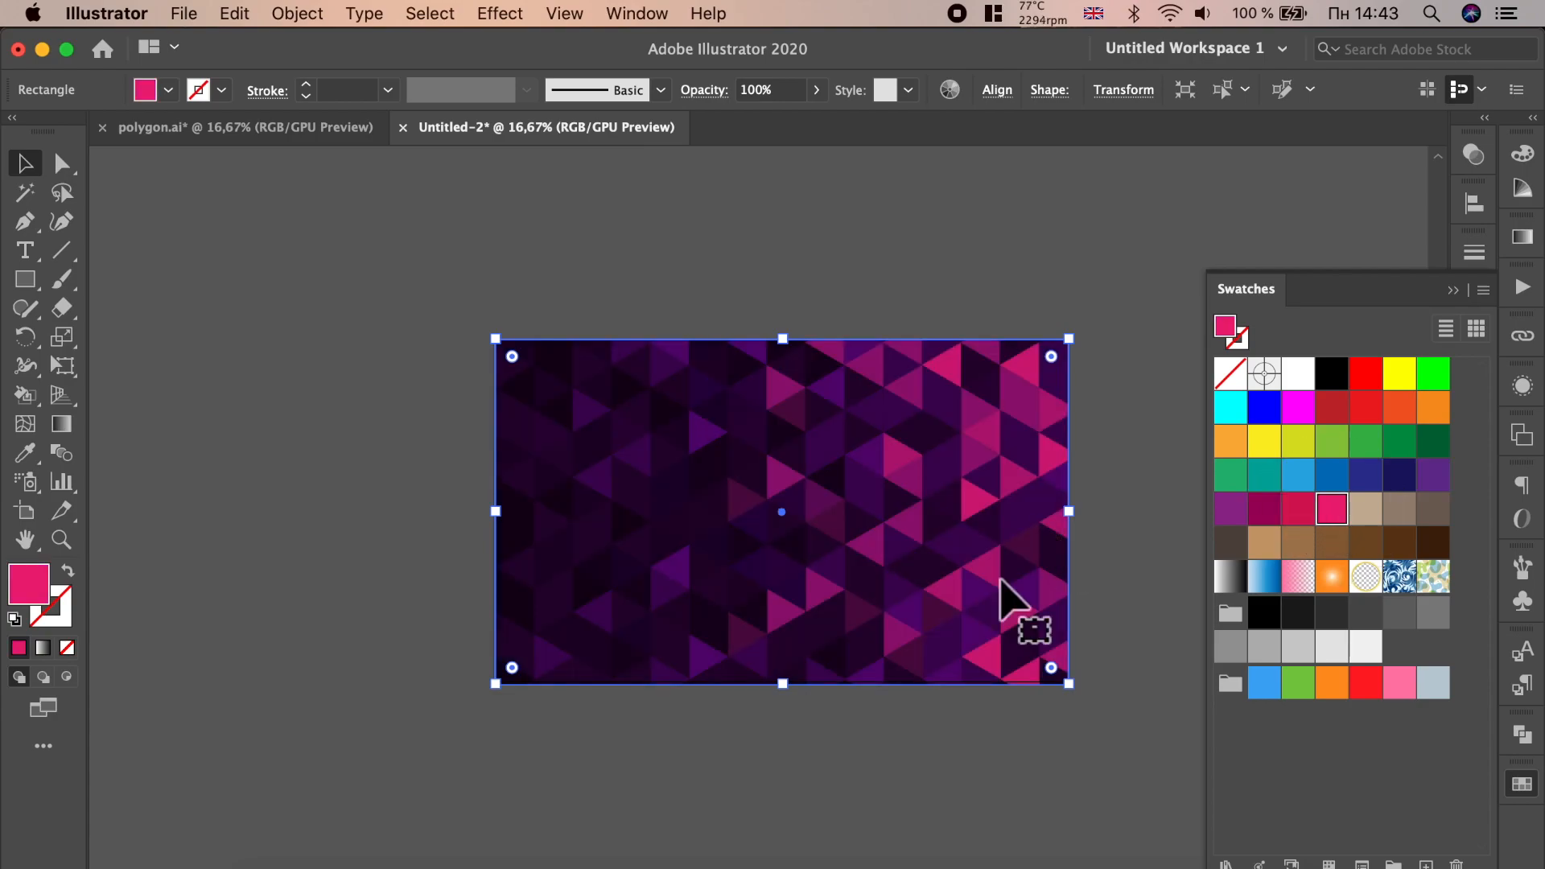
pyautogui.click(1135, 627)
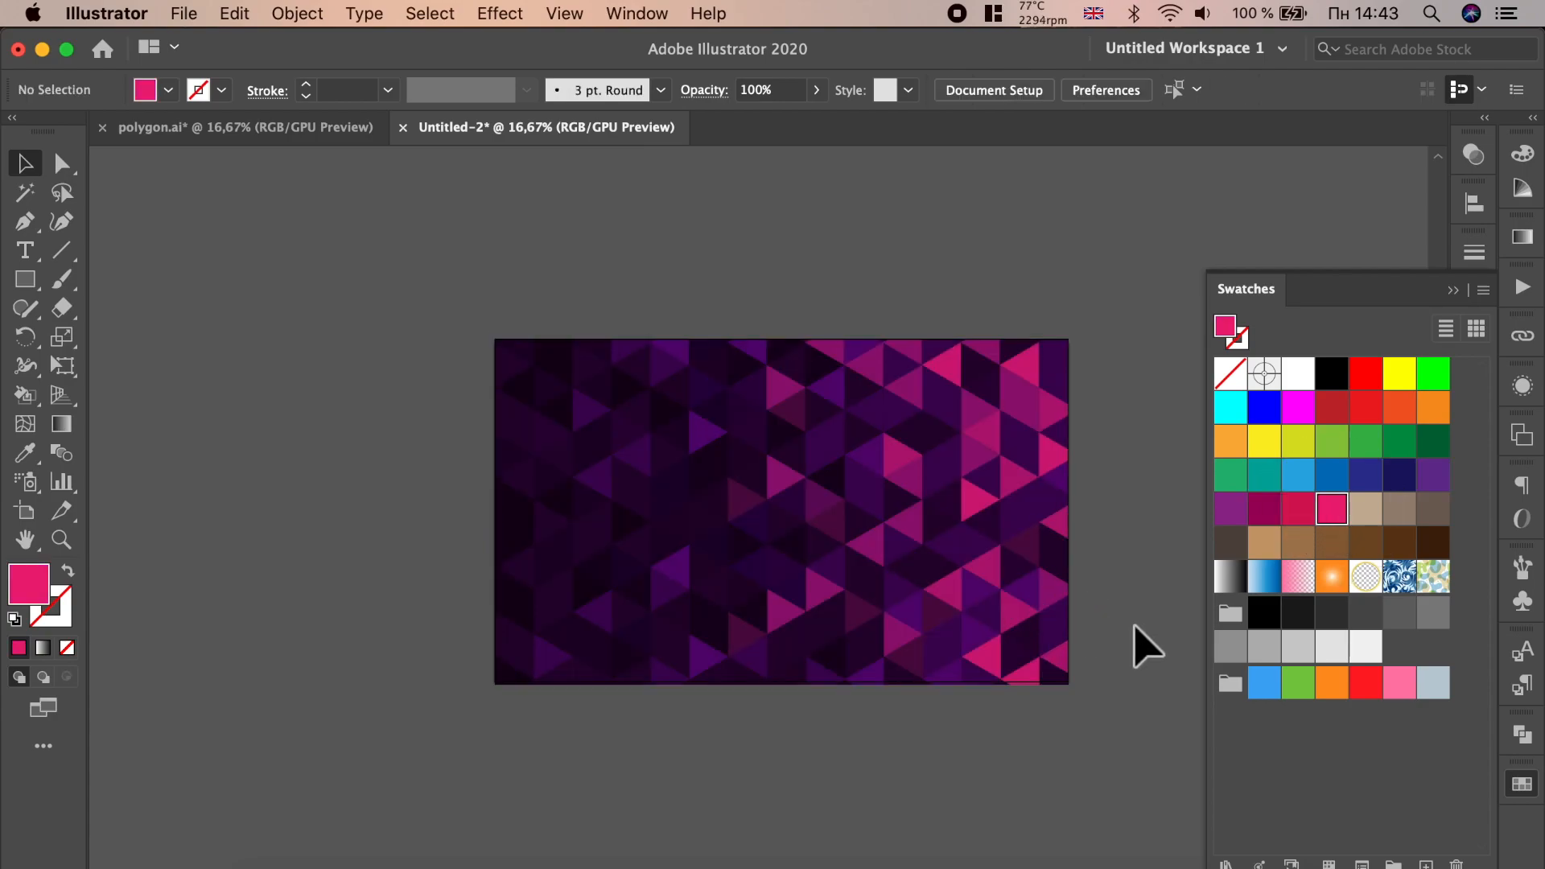
# - Collapse the Swatches panel and move the pink overlay rectangle up off the triangle pattern
pyautogui.click(1461, 293)
pyautogui.moveTo(869, 573); pyautogui.dragTo(846, 260)
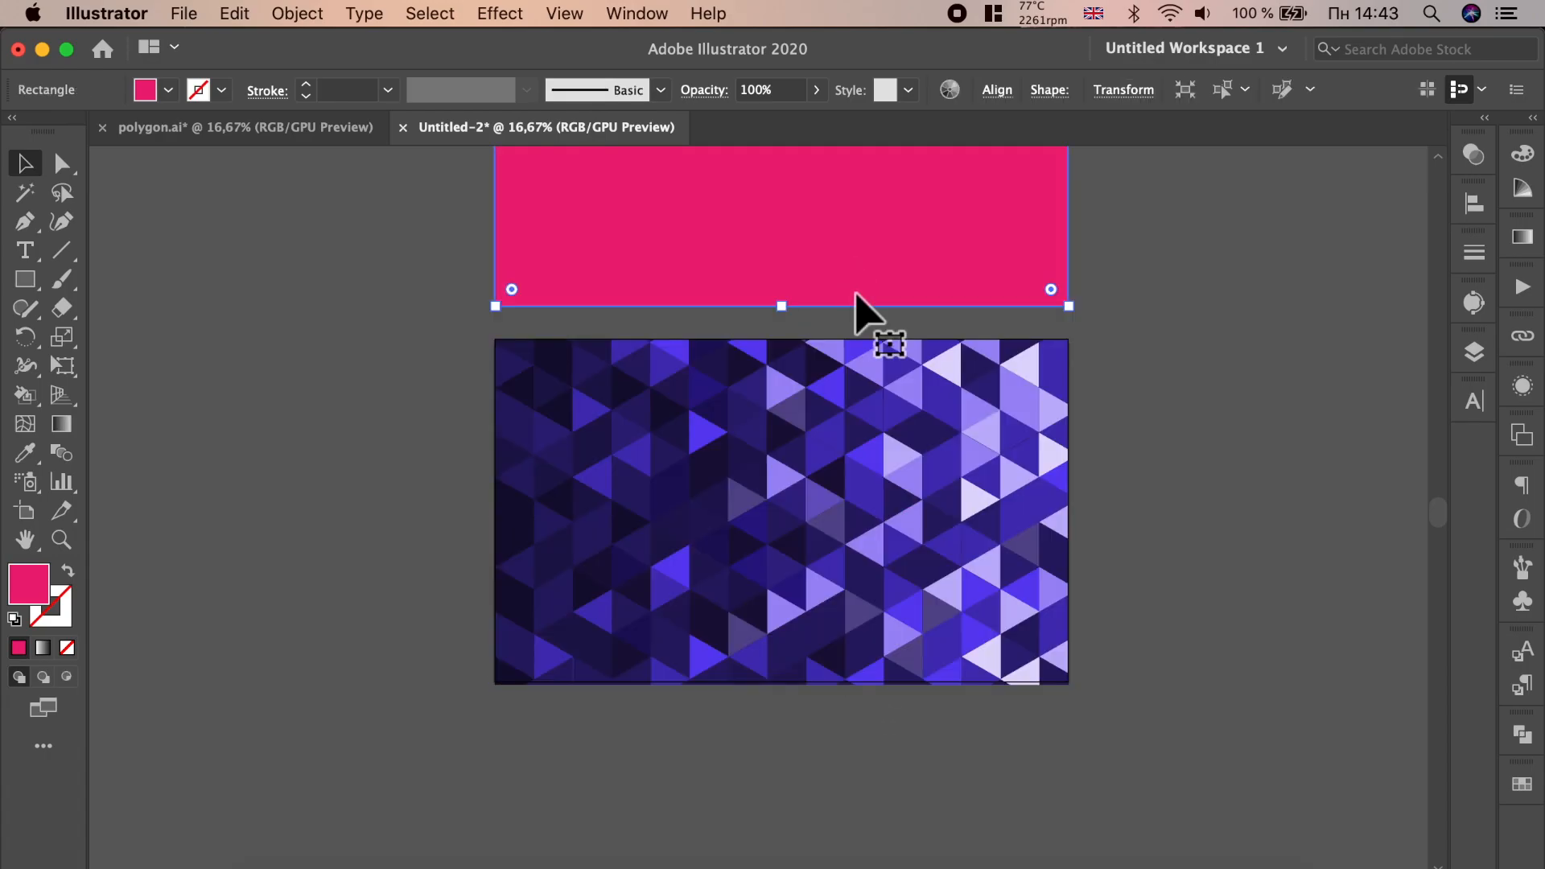
pyautogui.scroll(2, 885, 481)
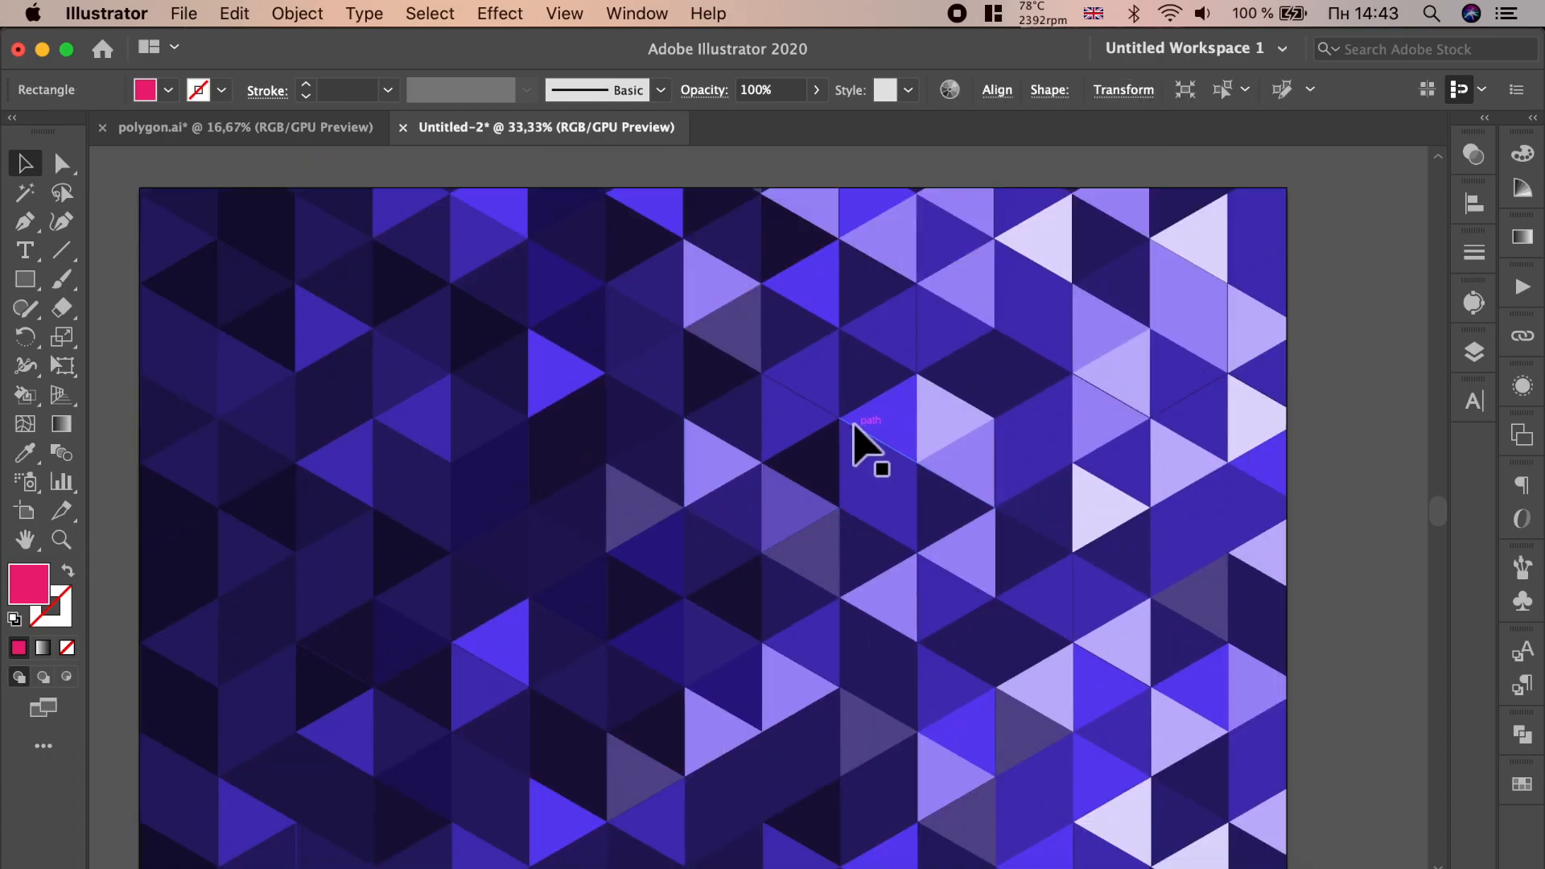
pyautogui.scroll(-1, 856, 442)
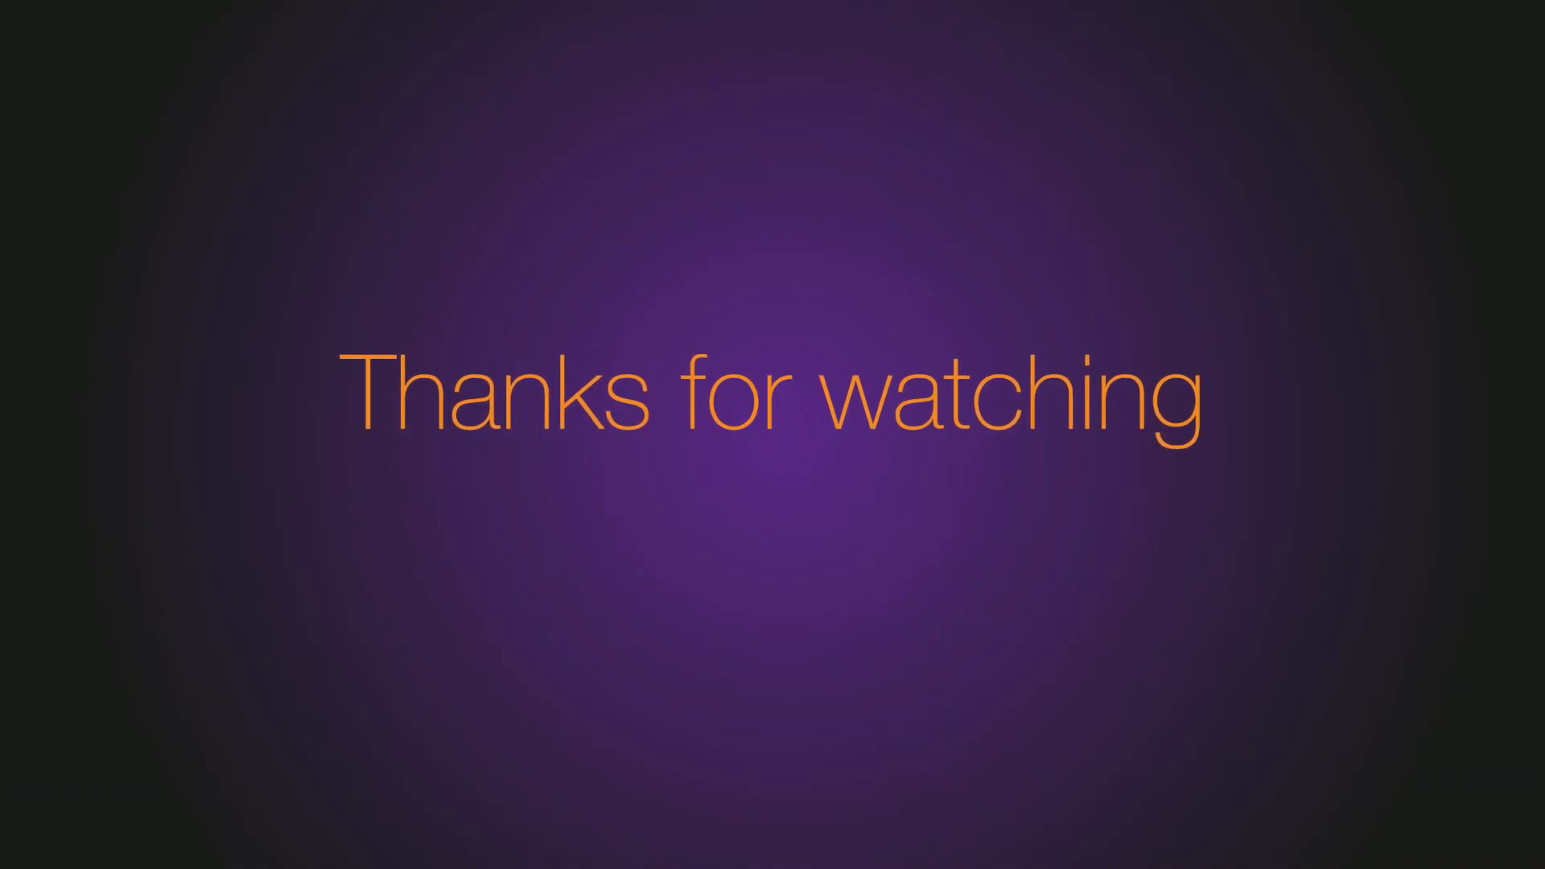